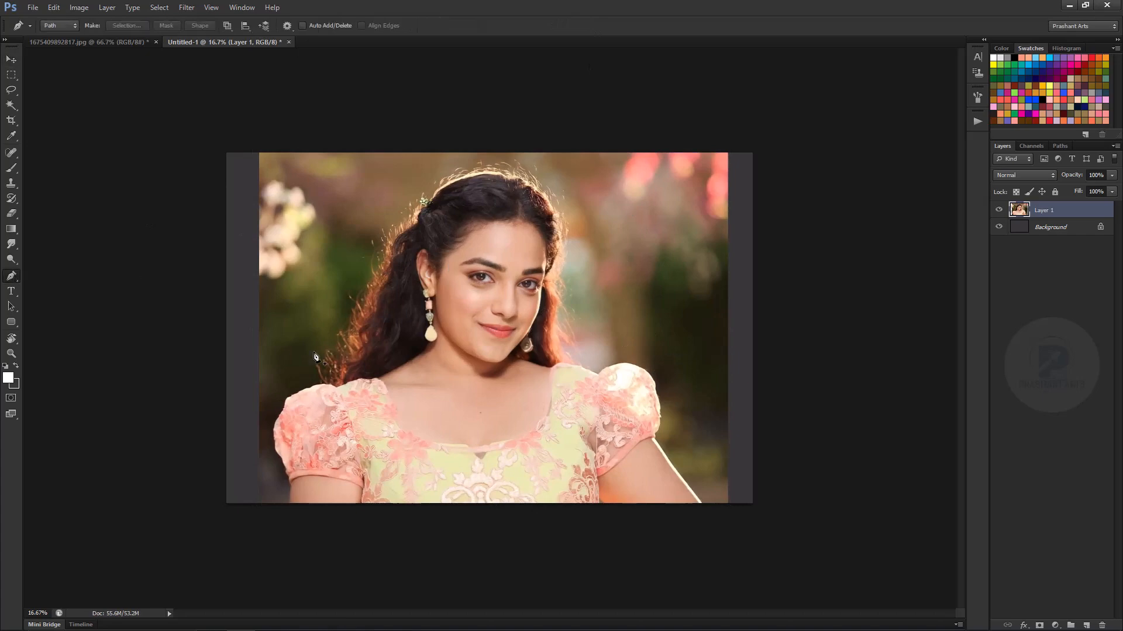
Start a Pen path at the photo's lower edge and trace up the arm and puffed sleeve on the left.
{"action": "key", "text": "ctrl+plus"}
{"action": "key", "text": "ctrl+plus"}
{"action": "left_click_drag", "start_coordinate": [223, 376], "coordinate": [397, 197]}
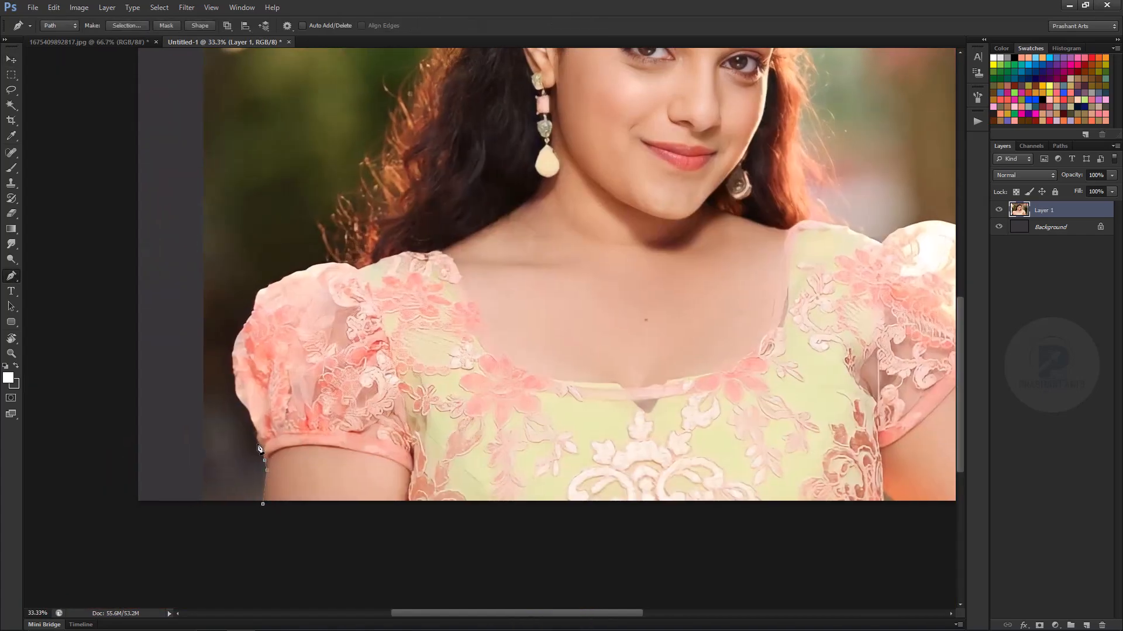
{"action": "key", "text": "ctrl+plus"}
{"action": "left_click_drag", "start_coordinate": [236, 396], "coordinate": [566, 294]}
{"action": "left_click", "coordinate": [312, 349]}
{"action": "left_click", "coordinate": [308, 332]}
{"action": "key", "text": "ctrl+alt+z"}
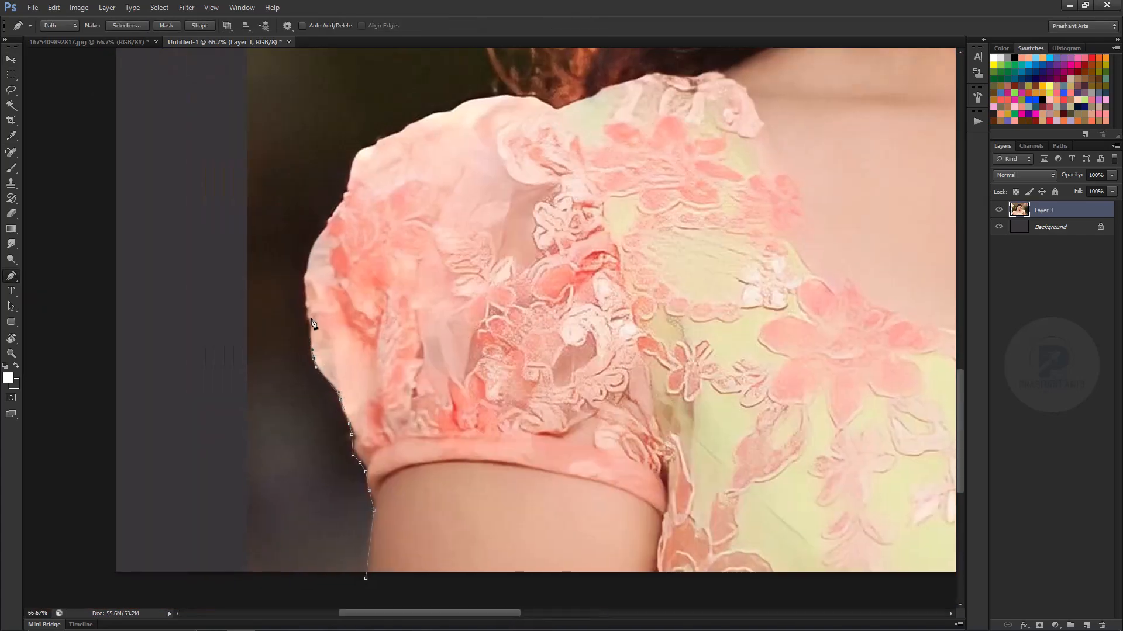
{"action": "key", "text": "ctrl+alt+z"}
Continue the path closely around the upper edge of the left puffed sleeve towards the shoulder.
{"action": "key", "text": "ctrl+plus"}
{"action": "left_click_drag", "start_coordinate": [257, 199], "coordinate": [398, 393]}
{"action": "left_click_drag", "start_coordinate": [379, 377], "coordinate": [391, 362]}
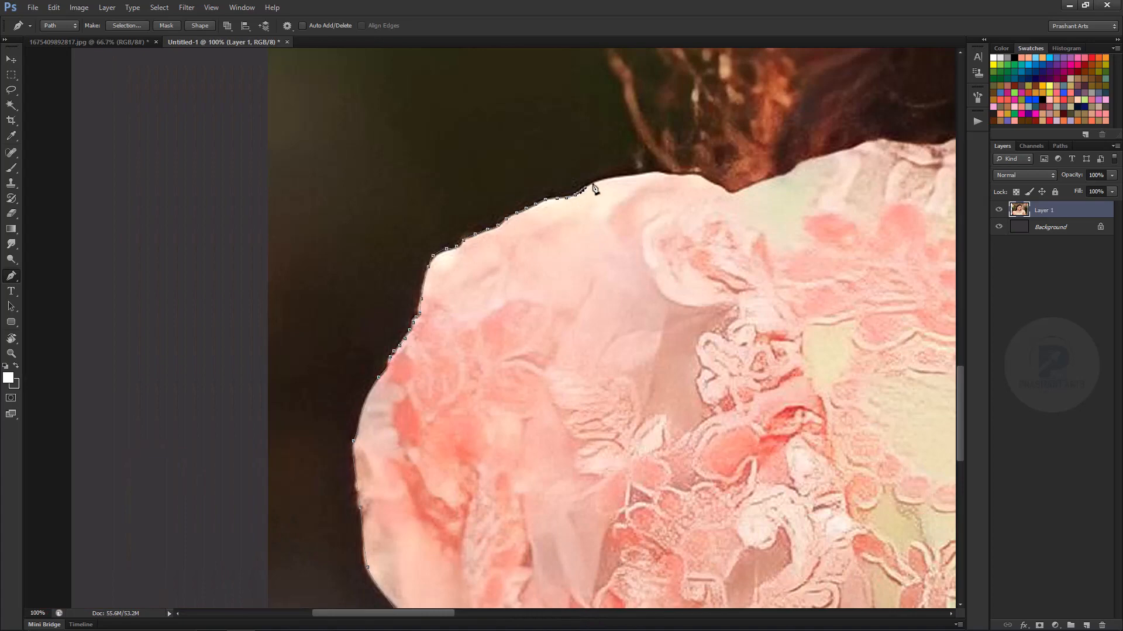
Continue the path from the shoulder up the left side of the hair and over the top of the head.
{"action": "key", "text": "ctrl+minus"}
{"action": "key", "text": "ctrl+minus"}
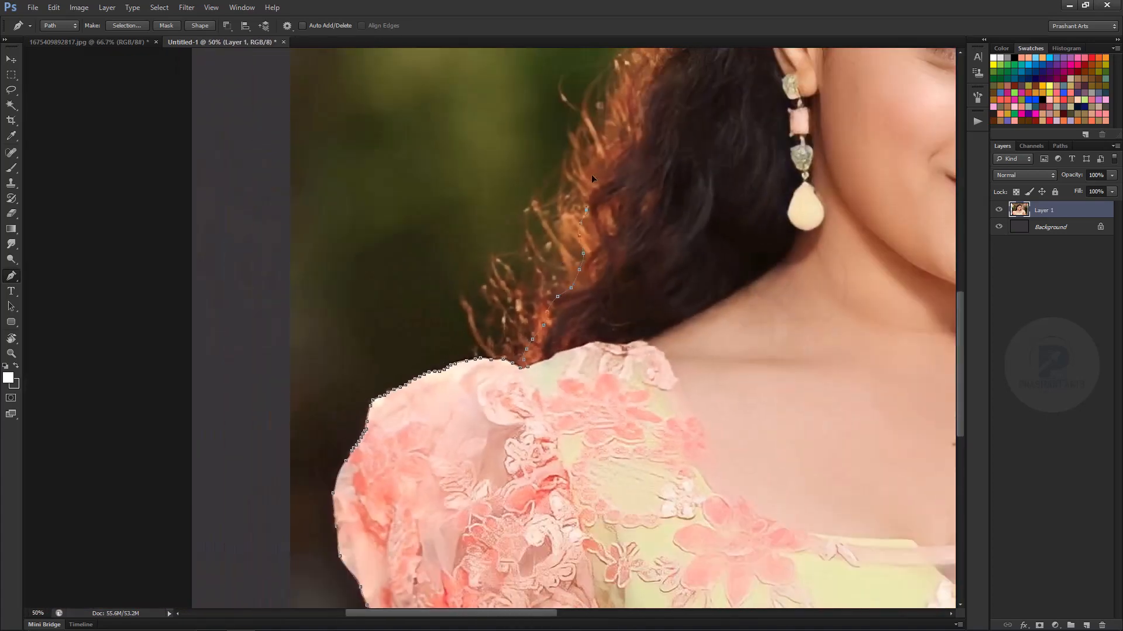
{"action": "left_click_drag", "start_coordinate": [591, 175], "coordinate": [613, 358]}
{"action": "left_click", "coordinate": [685, 170]}
{"action": "left_click_drag", "start_coordinate": [692, 181], "coordinate": [516, 424]}
{"action": "left_click", "coordinate": [564, 330]}
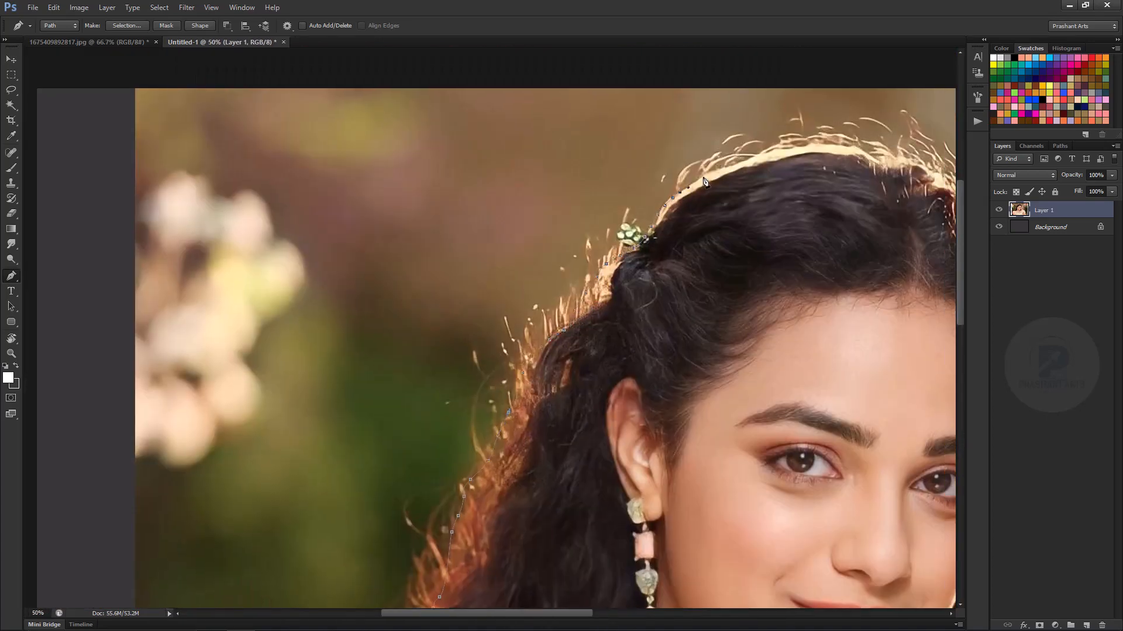
{"action": "scroll", "coordinate": [704, 181], "scroll_direction": "right", "scroll_amount": 5}
{"action": "scroll", "coordinate": [529, 318], "scroll_direction": "up", "scroll_amount": 3}
{"action": "left_click_drag", "start_coordinate": [718, 503], "coordinate": [716, 294]}
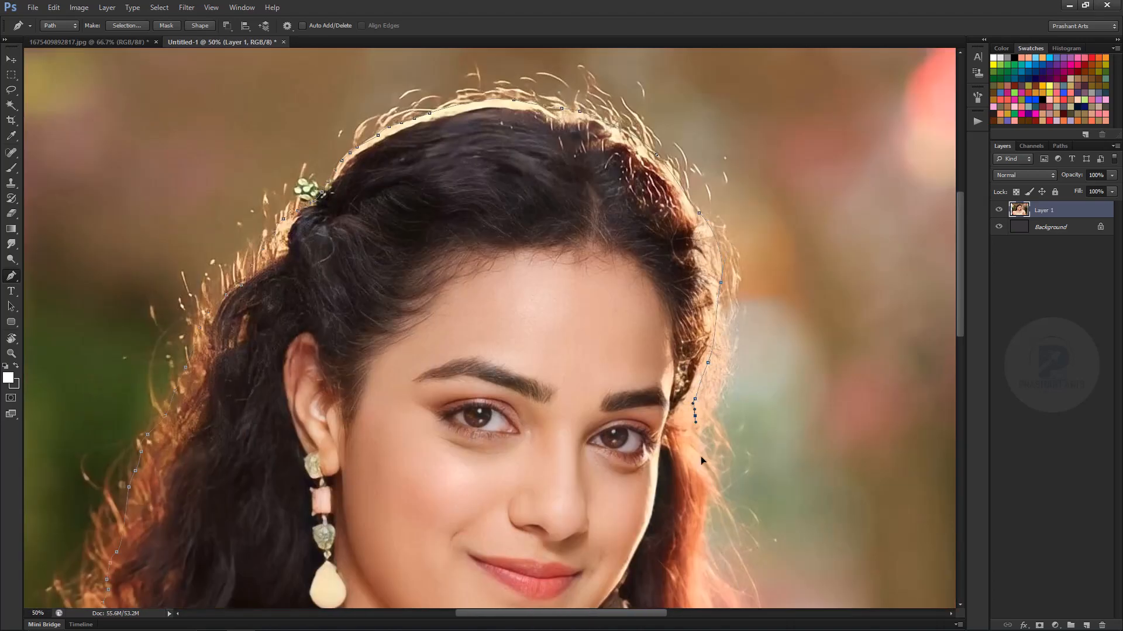
Continue the path down the right side of the hair, along the shoulder and around the right puffed sleeve.
{"action": "left_click", "coordinate": [730, 372], "text": "ctrl+alt"}
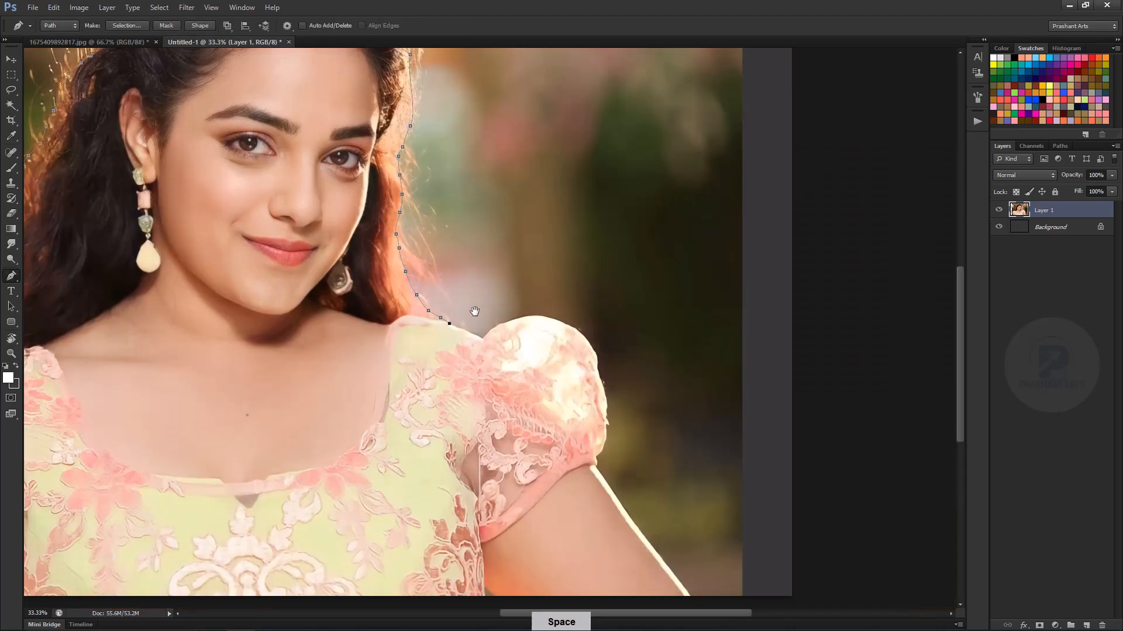
{"action": "left_click", "coordinate": [479, 346]}
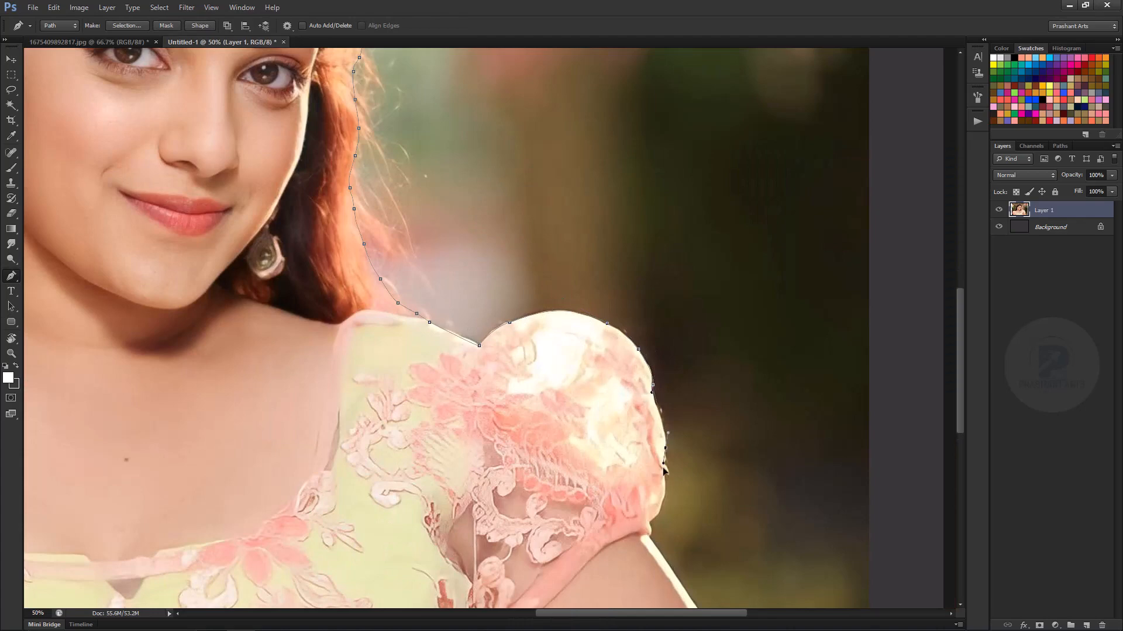
{"action": "left_click", "coordinate": [650, 523]}
{"action": "left_click", "coordinate": [651, 535]}
Trace the right arm, close the path below the canvas, feather its selection, copy the woman to a new layer and hide Layer 1.
{"action": "left_click_drag", "start_coordinate": [738, 556], "coordinate": [653, 319]}
{"action": "left_click_drag", "start_coordinate": [632, 400], "coordinate": [649, 422]}
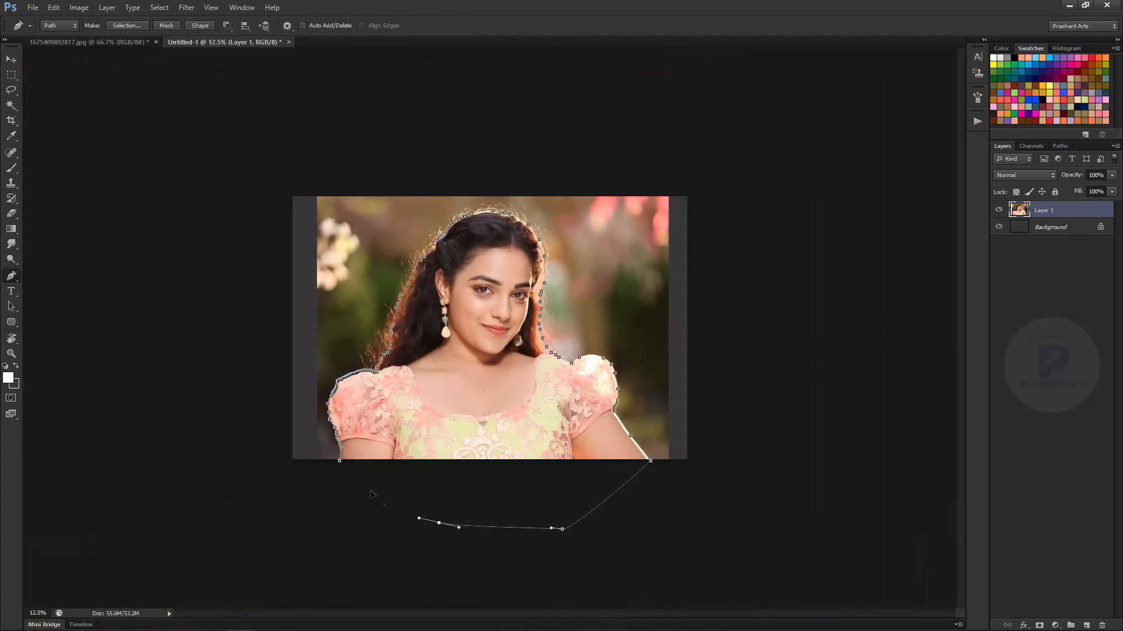
{"action": "key", "text": "shift+F6"}
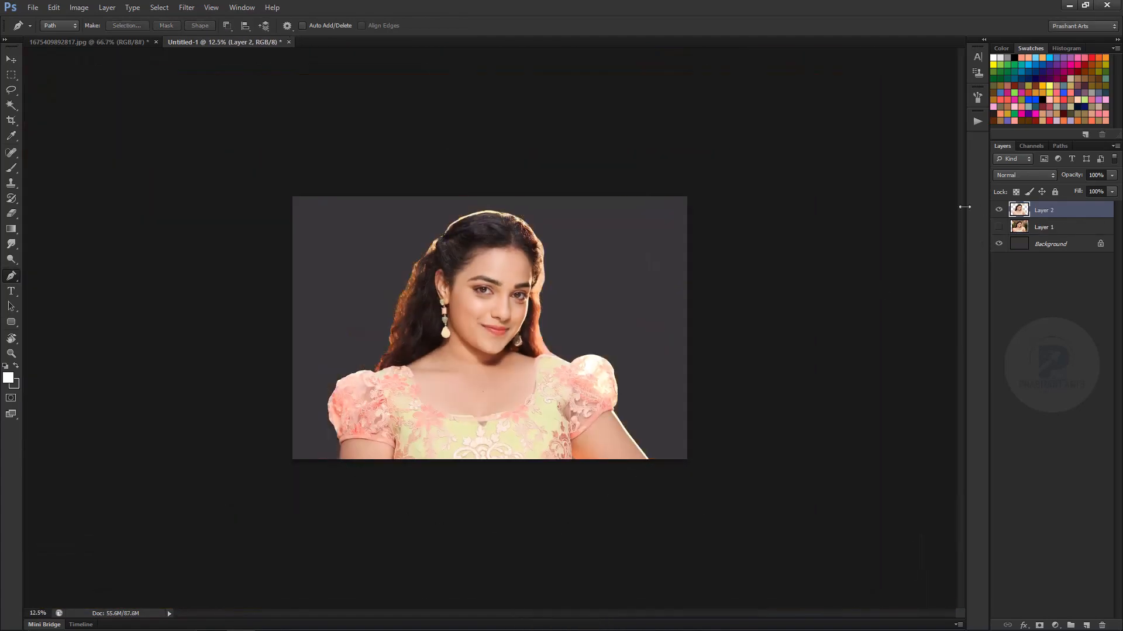
Draw a closed Pen path just inside the hair's outer edge, convert it to a feathered selection, delete the leftover fringe and deselect.
{"action": "key", "text": "ctrl+plus"}
{"action": "key", "text": "v"}
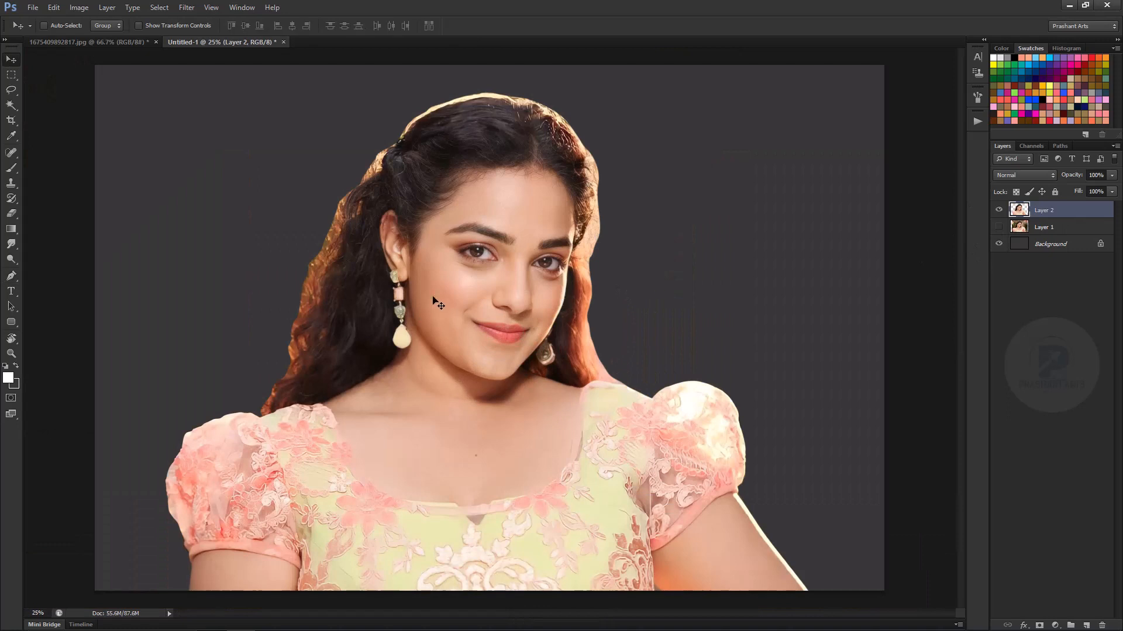
{"action": "left_click", "coordinate": [14, 280]}
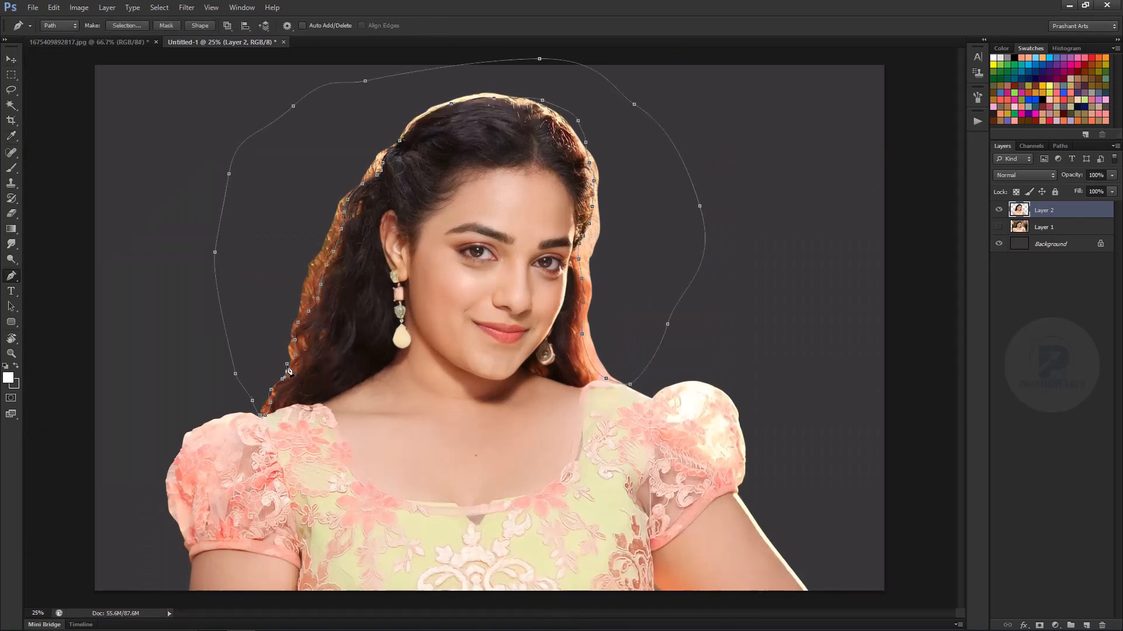
{"action": "key", "text": "ctrl+Return"}
{"action": "key", "text": "shift+F6"}
{"action": "key", "text": "Return"}
{"action": "key", "text": "Delete"}
{"action": "key", "text": "ctrl+d"}
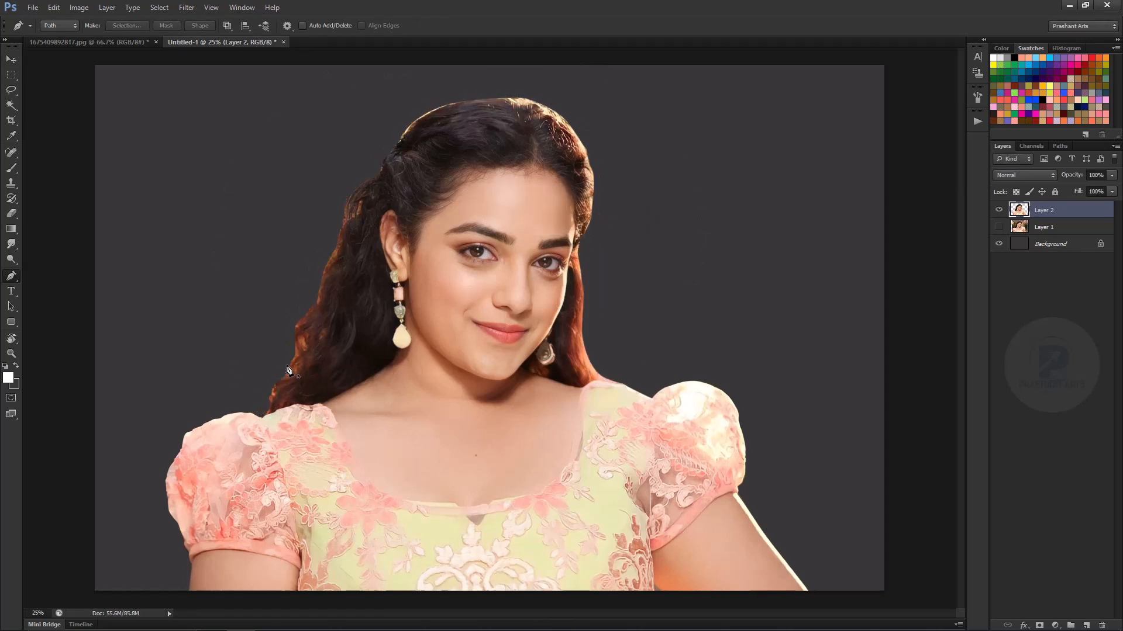
Adjust the input levels of the Red channel on the cut-out layer with Levels.
{"action": "key", "text": "i"}
{"action": "key", "text": "ctrl+minus"}
{"action": "key", "text": "ctrl+l"}
{"action": "left_click", "coordinate": [731, 379]}
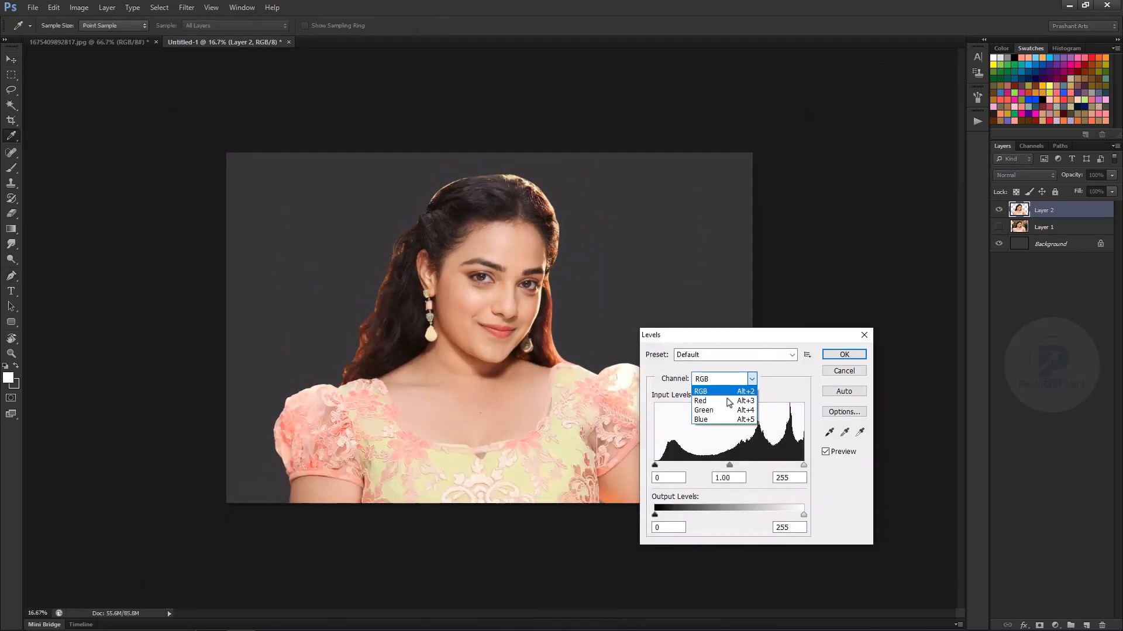
{"action": "left_click", "coordinate": [729, 401]}
Adjust the Green channel's levels, and set the Blue channel's input levels to 36 and 233.
{"action": "left_click", "coordinate": [753, 380]}
{"action": "left_click", "coordinate": [709, 412]}
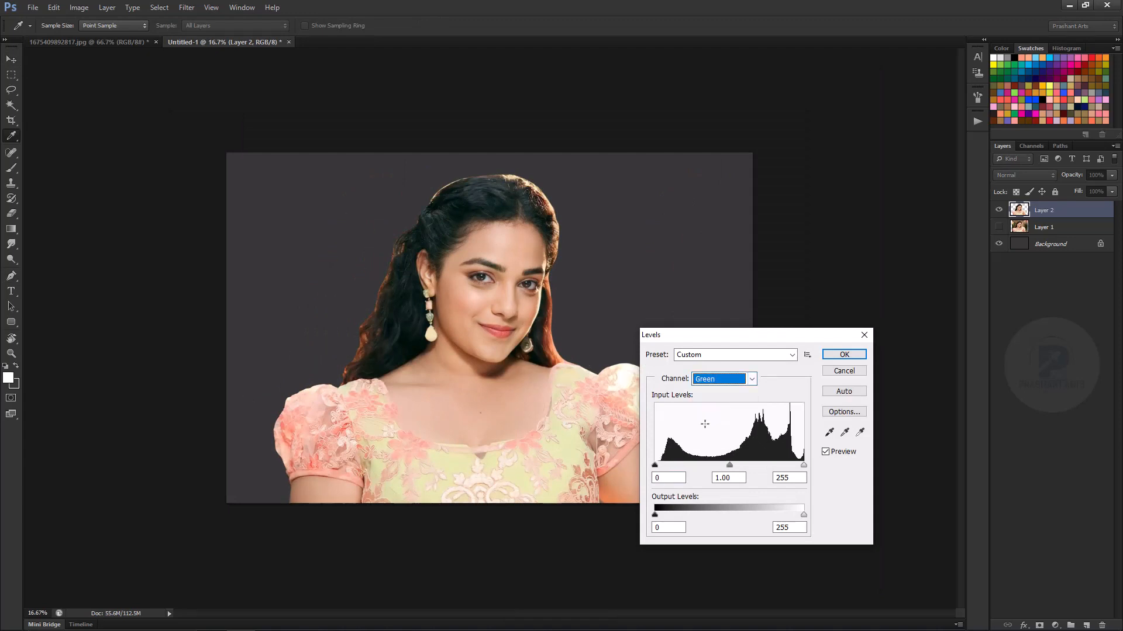
{"action": "left_click", "coordinate": [738, 379]}
{"action": "left_click", "coordinate": [734, 422]}
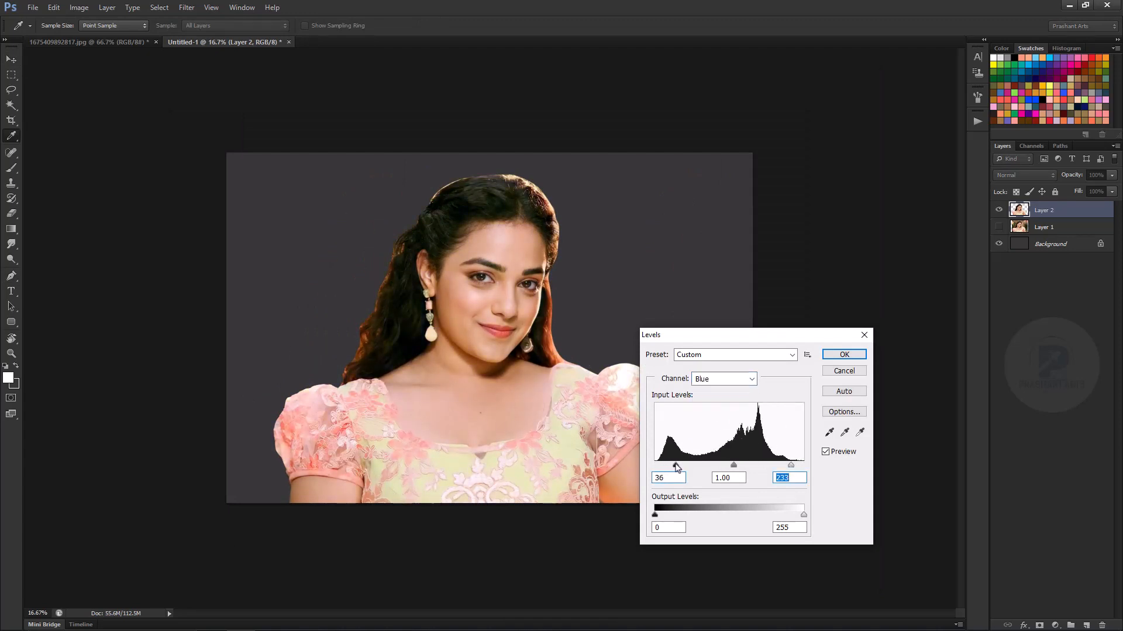
Lower the RGB white input level to 246 and apply the Levels adjustment.
{"action": "left_click", "coordinate": [751, 379]}
{"action": "left_click", "coordinate": [725, 390]}
{"action": "left_click_drag", "start_coordinate": [803, 465], "coordinate": [793, 466]}
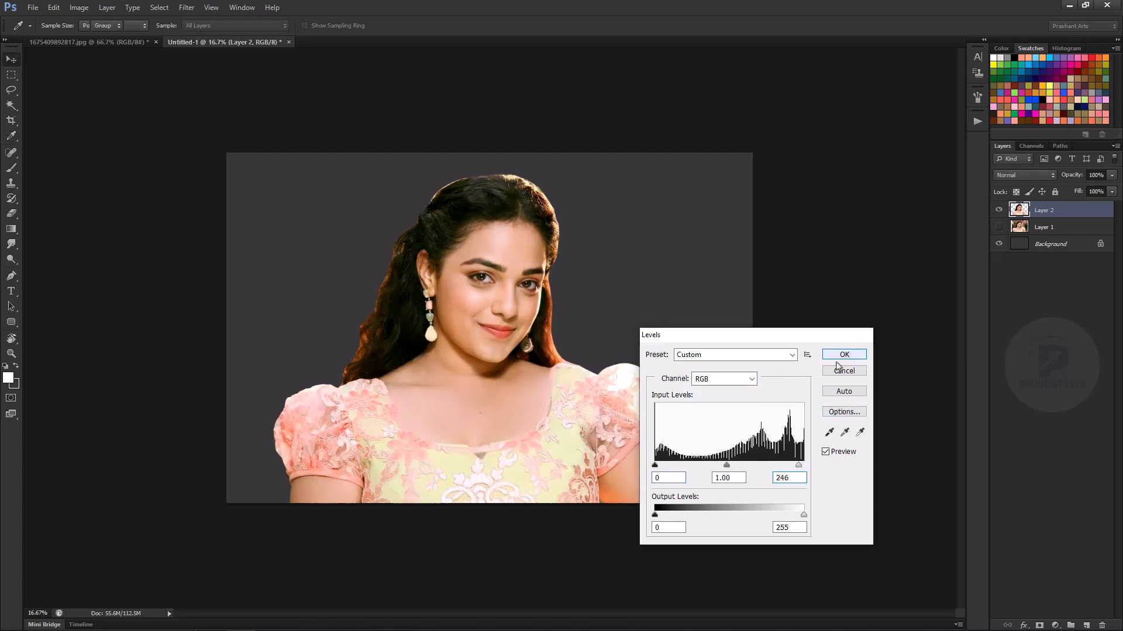
{"action": "left_click", "coordinate": [843, 355]}
Apply Hue/Saturation to the cut-out with Master saturation +19 and Reds saturation -4.
{"action": "key", "text": "ctrl+plus"}
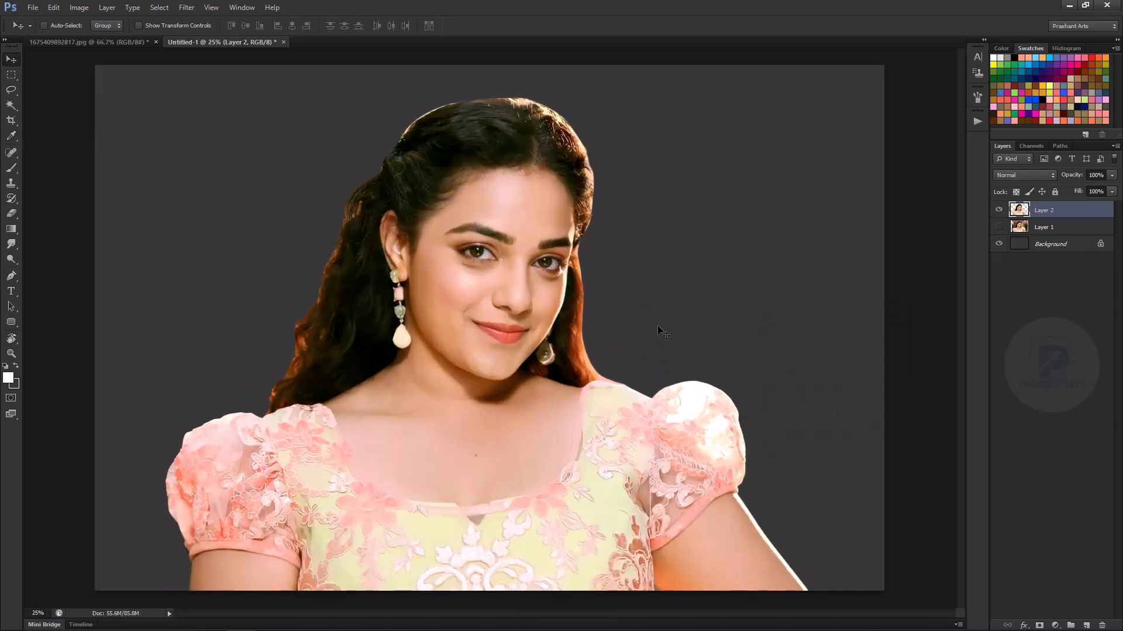
{"action": "key", "text": "ctrl+u"}
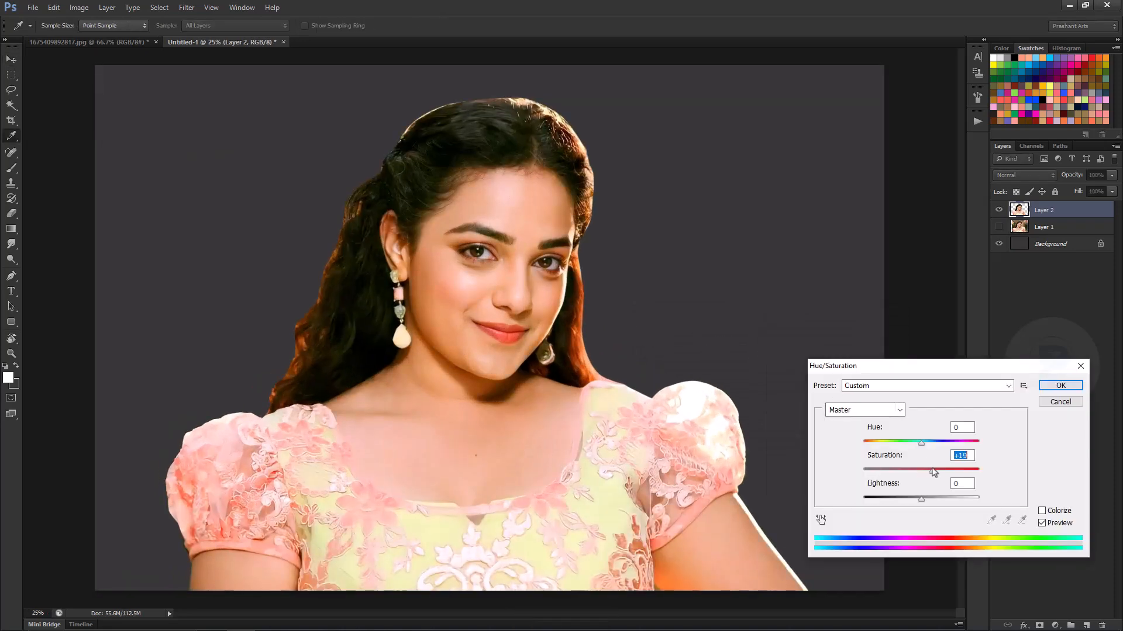
{"action": "left_click", "coordinate": [899, 410]}
{"action": "left_click", "coordinate": [877, 431]}
{"action": "left_click_drag", "start_coordinate": [920, 474], "coordinate": [918, 476]}
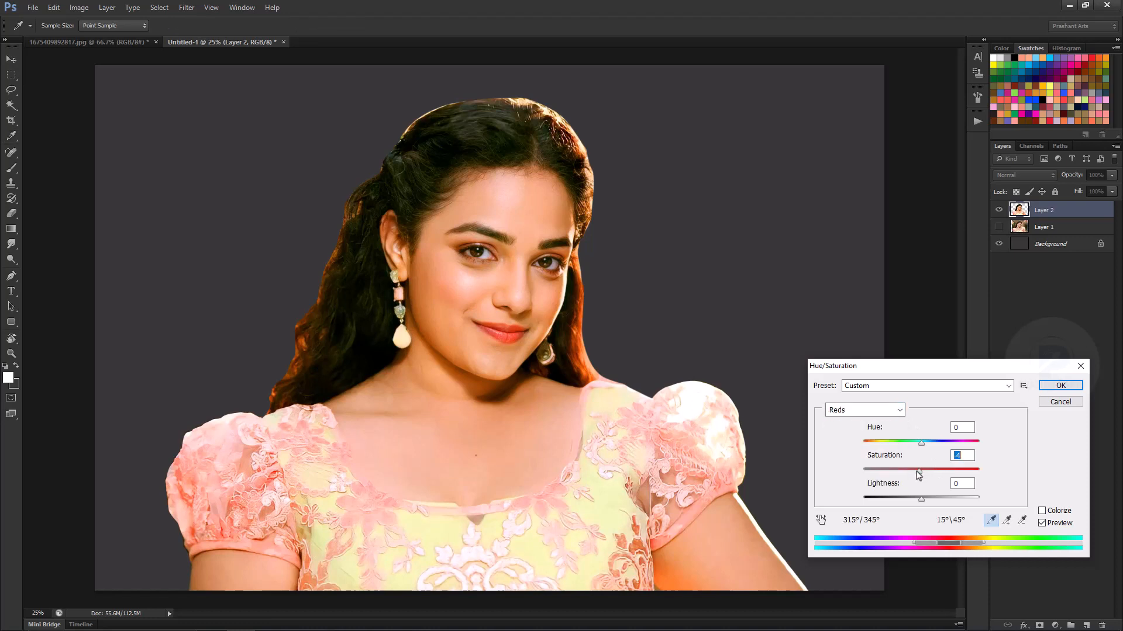
{"action": "left_click", "coordinate": [1049, 386]}
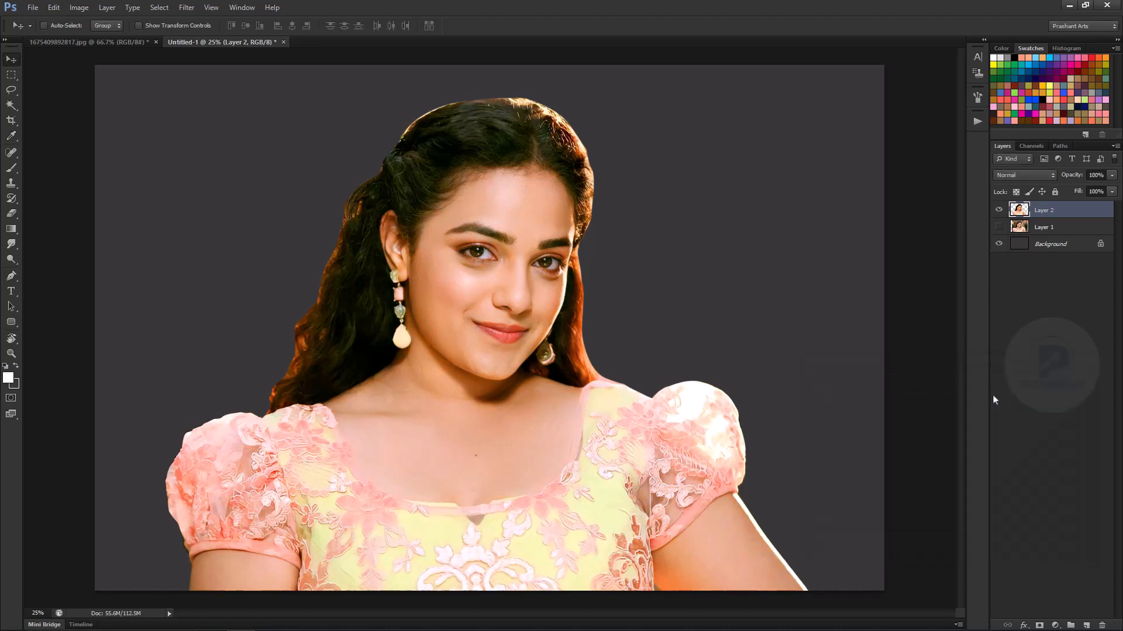
Add an empty layer above the cut-out and choose a brush preset for the Smudge tool.
{"action": "left_click", "coordinate": [1086, 625]}
{"action": "left_click", "coordinate": [12, 245]}
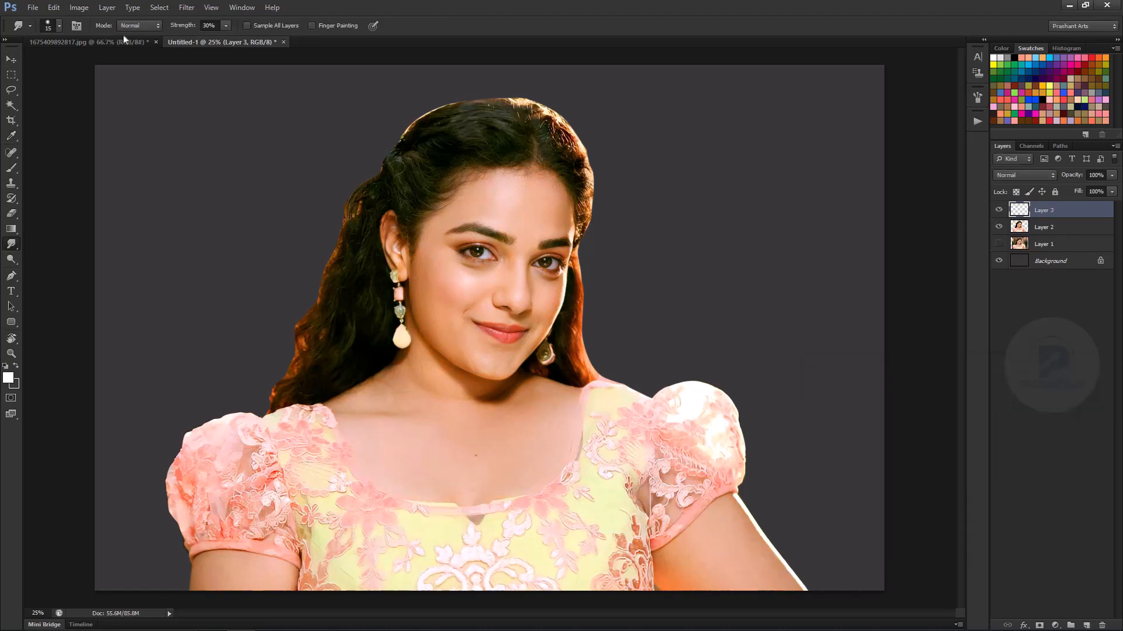
{"action": "left_click", "coordinate": [59, 26]}
{"action": "double_click", "coordinate": [82, 116]}
Smudge the facial skin on the cheeks and forehead at 30% strength with a brush of about 90 px.
{"action": "key", "text": "ctrl+minus"}
{"action": "key", "text": "ctrl+equal"}
{"action": "key", "text": "ctrl+equal"}
{"action": "key", "text": "ctrl+equal"}
{"action": "key", "text": "ctrl+equal"}
{"action": "left_click_drag", "start_coordinate": [612, 178], "coordinate": [622, 370]}
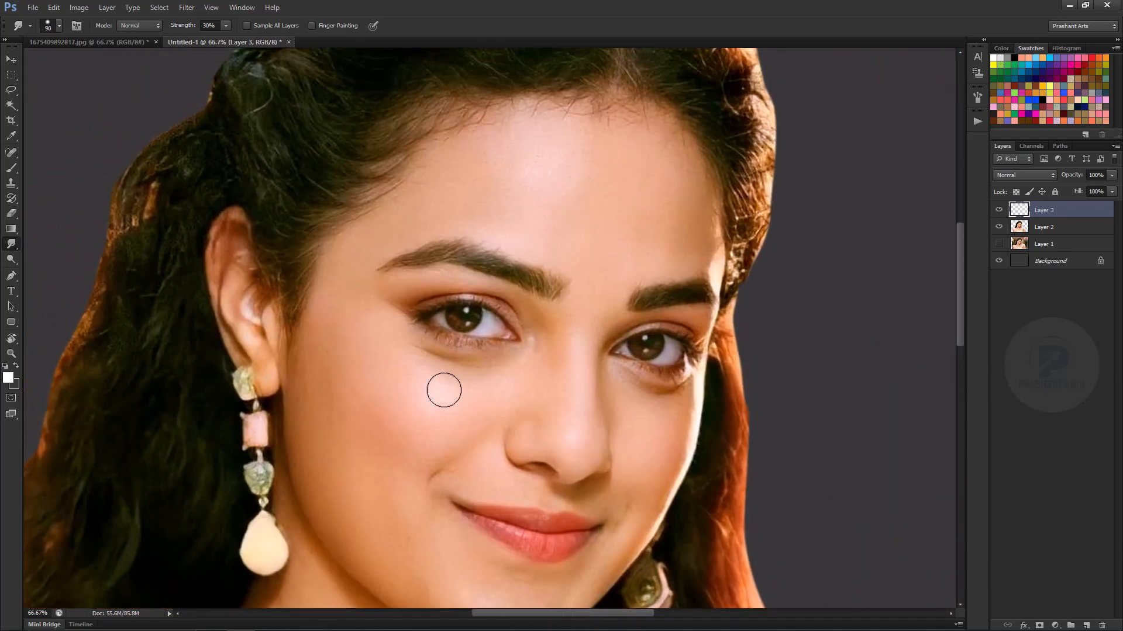
{"action": "key", "text": "ctrl+minus"}
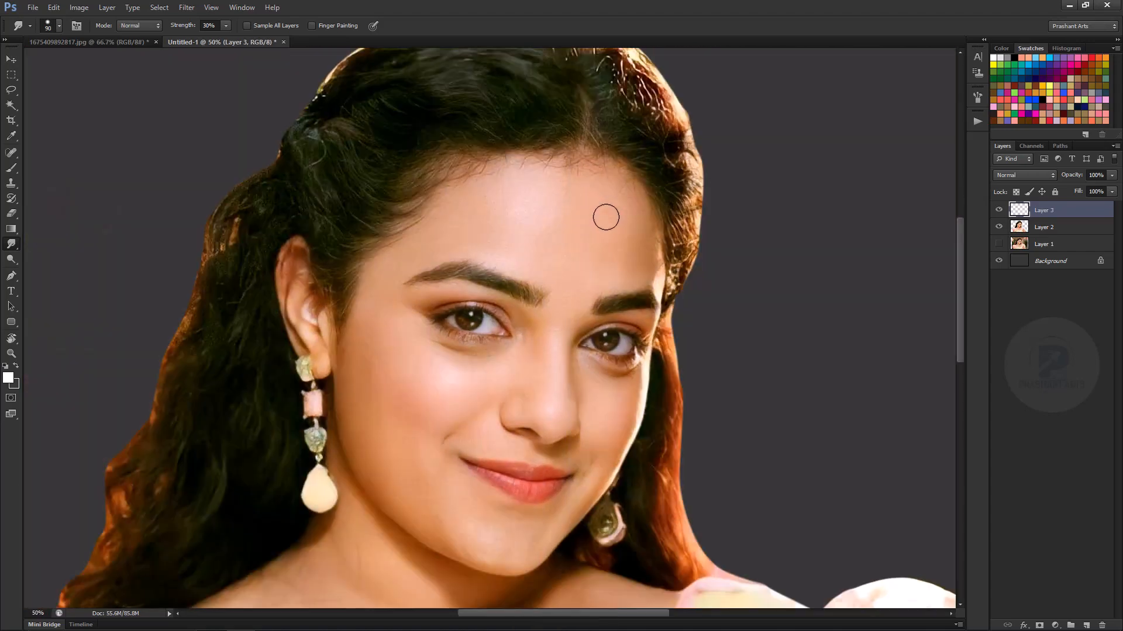
{"action": "key", "text": "ctrl+equal"}
{"action": "mouse_move", "coordinate": [602, 396]}
{"action": "left_mouse_down"}
{"action": "mouse_move", "coordinate": [595, 326]}
{"action": "mouse_move", "coordinate": [571, 325]}
{"action": "left_mouse_up"}
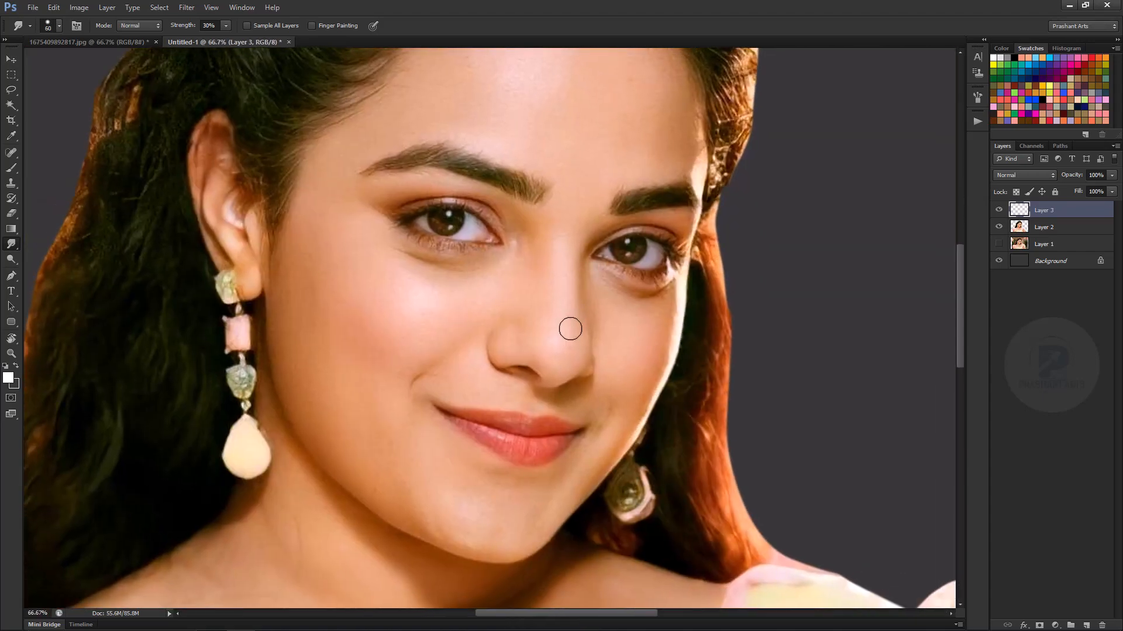
Remove the empty layer and smudge the nose skin on Layer 2 with a brush of about 35 px.
{"action": "key", "text": "ctrl+equal"}
{"action": "key", "text": "ctrl+equal"}
{"action": "key", "text": "bracketleft"}
{"action": "key", "text": "bracketleft"}
{"action": "key", "text": "bracketleft"}
{"action": "key", "text": "bracketleft"}
{"action": "key", "text": "bracketleft"}
{"action": "key", "text": "bracketleft"}
{"action": "key", "text": "bracketleft"}
{"action": "left_click_drag", "start_coordinate": [739, 335], "coordinate": [583, 309]}
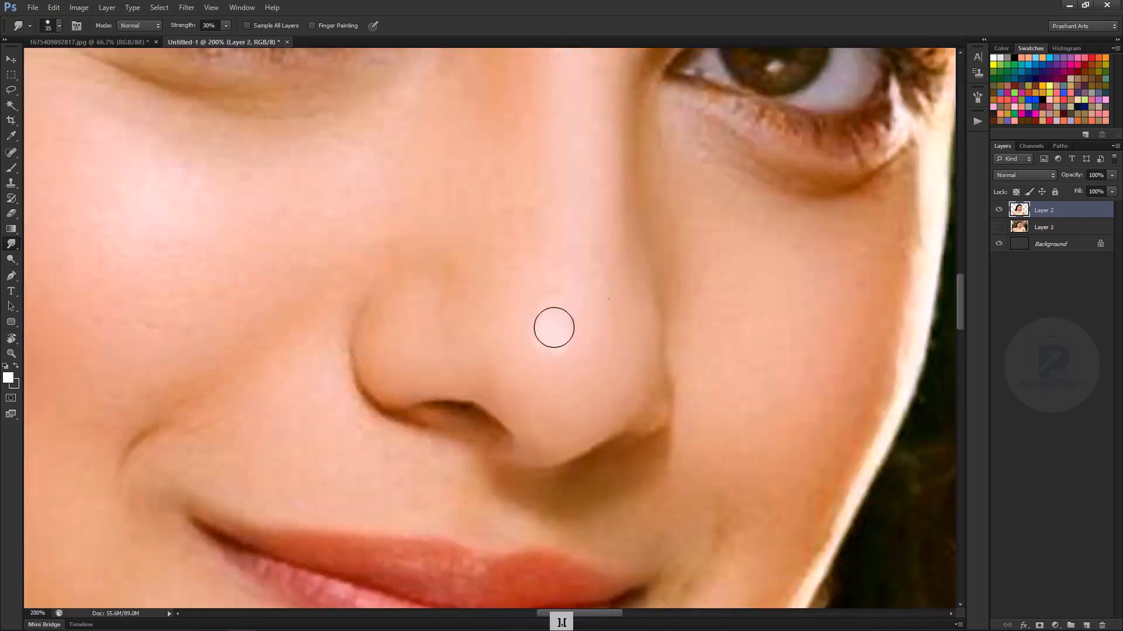
Smooth the nose tip and the skin around the nostril with a Smudge brush of about 50 px.
{"action": "key", "text": "bracketright"}
{"action": "key", "text": "bracketright"}
{"action": "key", "text": "bracketright"}
{"action": "key", "text": "ctrl+equal"}
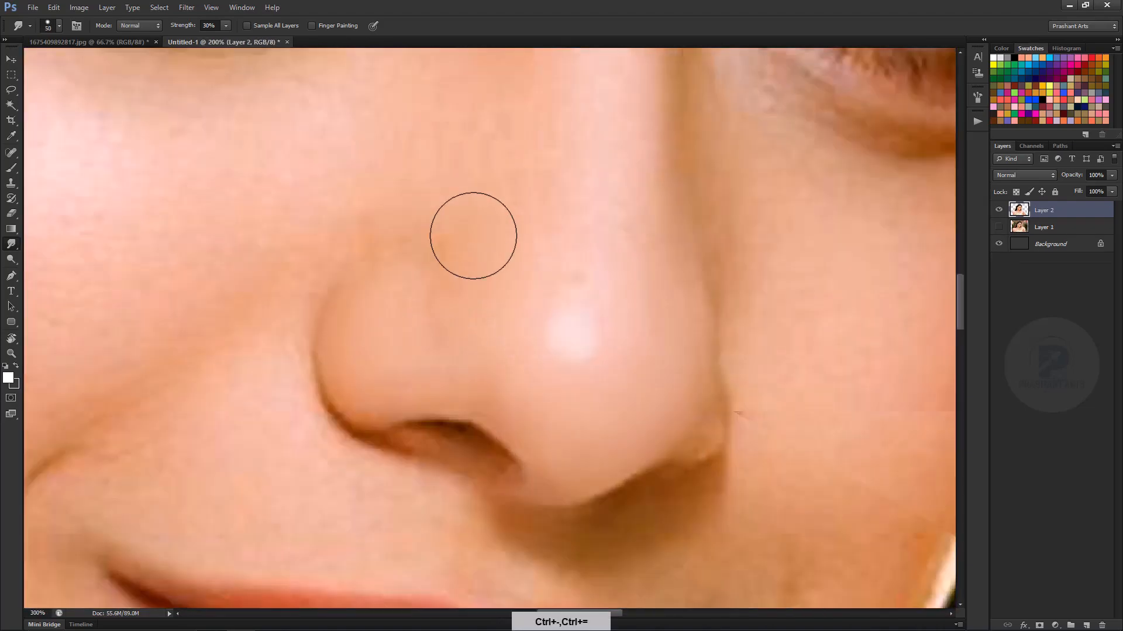
{"action": "key", "text": "ctrl+minus"}
{"action": "key", "text": "bracketright"}
{"action": "key", "text": "bracketright"}
{"action": "key", "text": "bracketleft"}
{"action": "key", "text": "bracketleft"}
{"action": "key", "text": "bracketleft"}
{"action": "key", "text": "bracketleft"}
{"action": "key", "text": "bracketleft"}
Smooth the forehead with a Smudge brush of about 200 px and sample its pink skin tone as the foreground colour.
{"action": "key", "text": "bracketright"}
{"action": "key", "text": "bracketright"}
{"action": "key", "text": "bracketright"}
{"action": "key", "text": "bracketright"}
{"action": "key", "text": "bracketright"}
{"action": "key", "text": "ctrl+minus"}
{"action": "key", "text": "ctrl+minus"}
{"action": "key", "text": "ctrl+minus"}
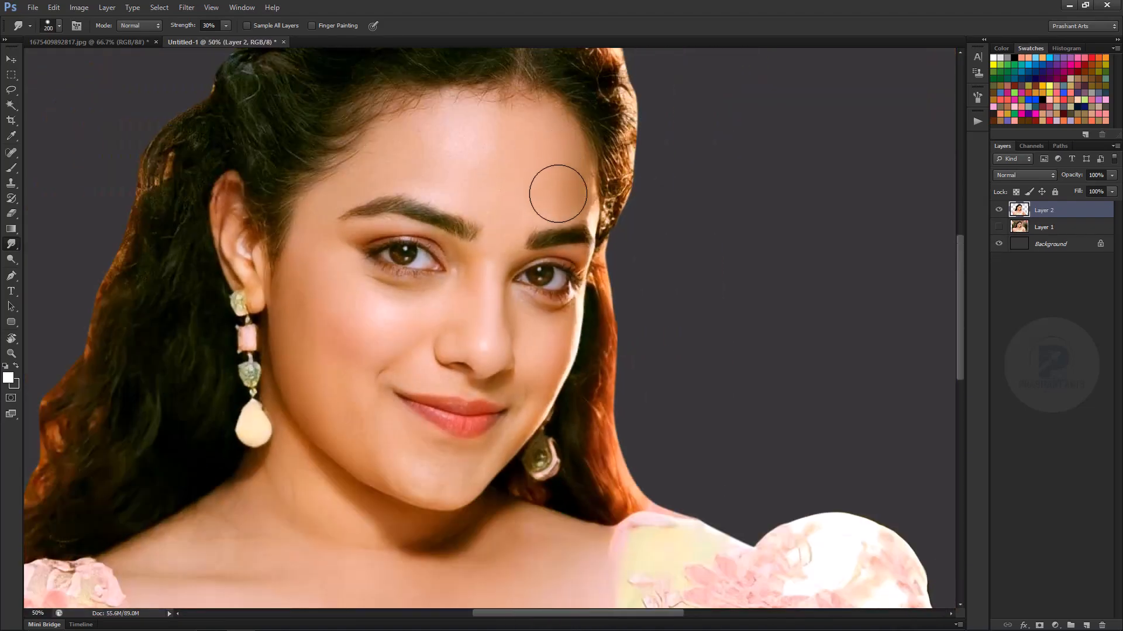
{"action": "left_click", "coordinate": [473, 124], "text": "alt"}
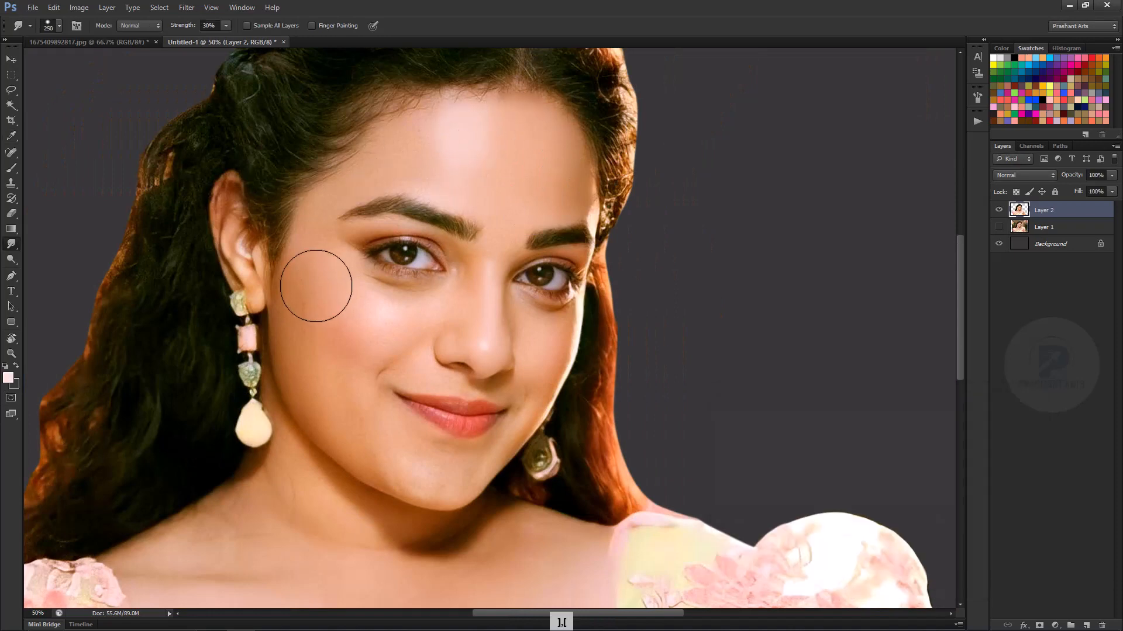
Smooth the cheek, neck and upper chest skin with a large Smudge brush of 250 px or more.
{"action": "key", "text": "bracketright"}
{"action": "key", "text": "bracketright"}
{"action": "key", "text": "bracketright"}
{"action": "key", "text": "bracketright"}
{"action": "key", "text": "bracketright"}
{"action": "scroll", "coordinate": [579, 365], "scroll_direction": "down", "scroll_amount": 5}
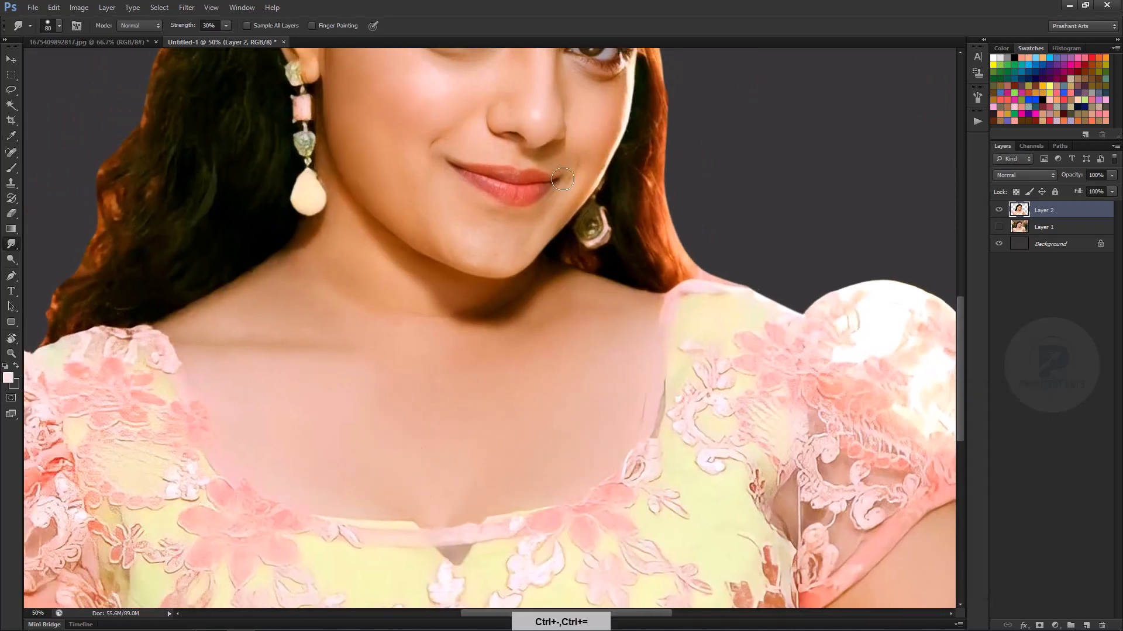
Smooth the skin around the mouth and the cheek beside the nose with a Smudge brush of 60 to 80 px.
{"action": "key", "text": "ctrl+equal"}
{"action": "key", "text": "ctrl+equal"}
{"action": "key", "text": "ctrl+equal"}
{"action": "key", "text": "bracketleft"}
{"action": "key", "text": "bracketleft"}
{"action": "key", "text": "bracketleft"}
{"action": "key", "text": "bracketleft"}
{"action": "key", "text": "bracketright"}
{"action": "left_click_drag", "start_coordinate": [370, 181], "coordinate": [336, 418]}
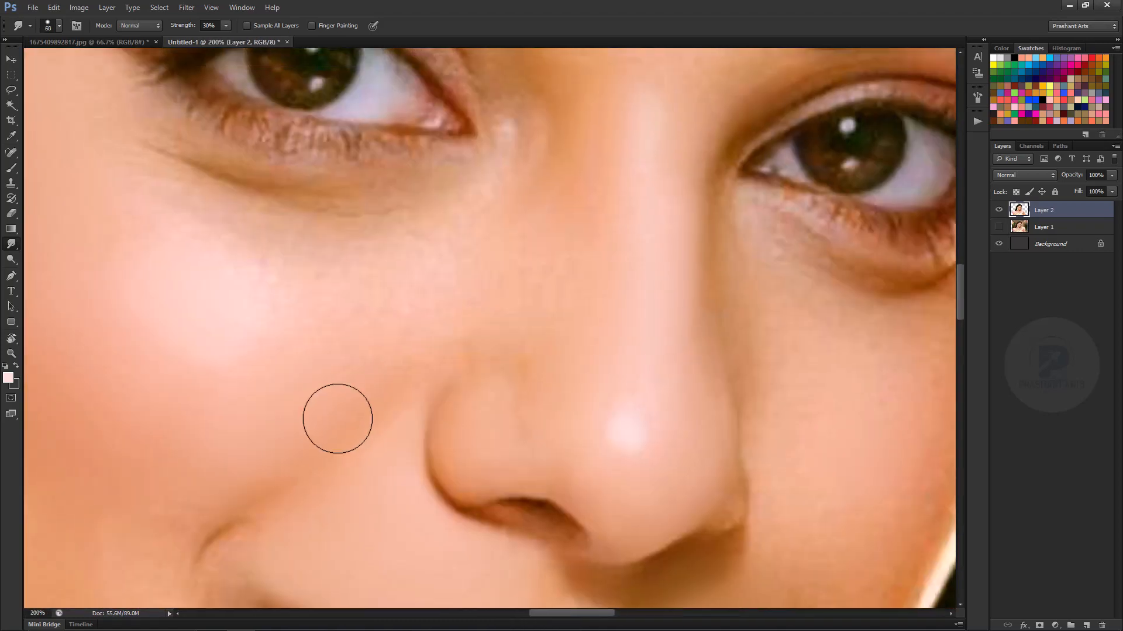
Smooth the cheek and the smile line beside the mouth, varying the Smudge brush size up to about 90 px.
{"action": "key", "text": "bracketright"}
{"action": "key", "text": "bracketright"}
{"action": "key", "text": "bracketright"}
{"action": "left_click_drag", "start_coordinate": [173, 509], "coordinate": [331, 347]}
{"action": "key", "text": "bracketleft"}
{"action": "key", "text": "bracketleft"}
{"action": "key", "text": "bracketleft"}
{"action": "left_click_drag", "start_coordinate": [401, 455], "coordinate": [383, 260]}
{"action": "key", "text": "ctrl+minus"}
{"action": "key", "text": "ctrl+minus"}
{"action": "key", "text": "bracketright"}
{"action": "key", "text": "bracketright"}
{"action": "key", "text": "ctrl+minus"}
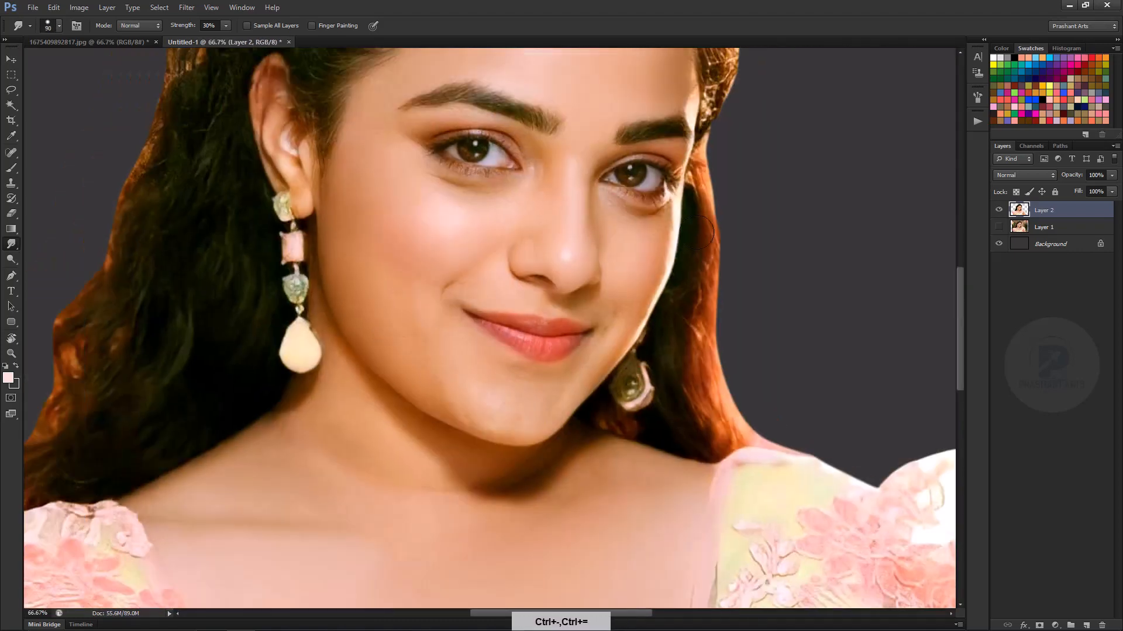
Switch the Smudge tool to a rough textured brush tip of about 65 px.
{"action": "key", "text": "ctrl+equal"}
{"action": "key", "text": "bracketright"}
{"action": "key", "text": "bracketright"}
{"action": "key", "text": "bracketleft"}
{"action": "key", "text": "bracketleft"}
{"action": "key", "text": "bracketleft"}
{"action": "left_click", "coordinate": [59, 26]}
{"action": "left_click", "coordinate": [59, 25]}
{"action": "left_click", "coordinate": [59, 25]}
{"action": "left_click", "coordinate": [978, 97]}
{"action": "left_click", "coordinate": [977, 98]}
{"action": "key", "text": "ctrl+minus"}
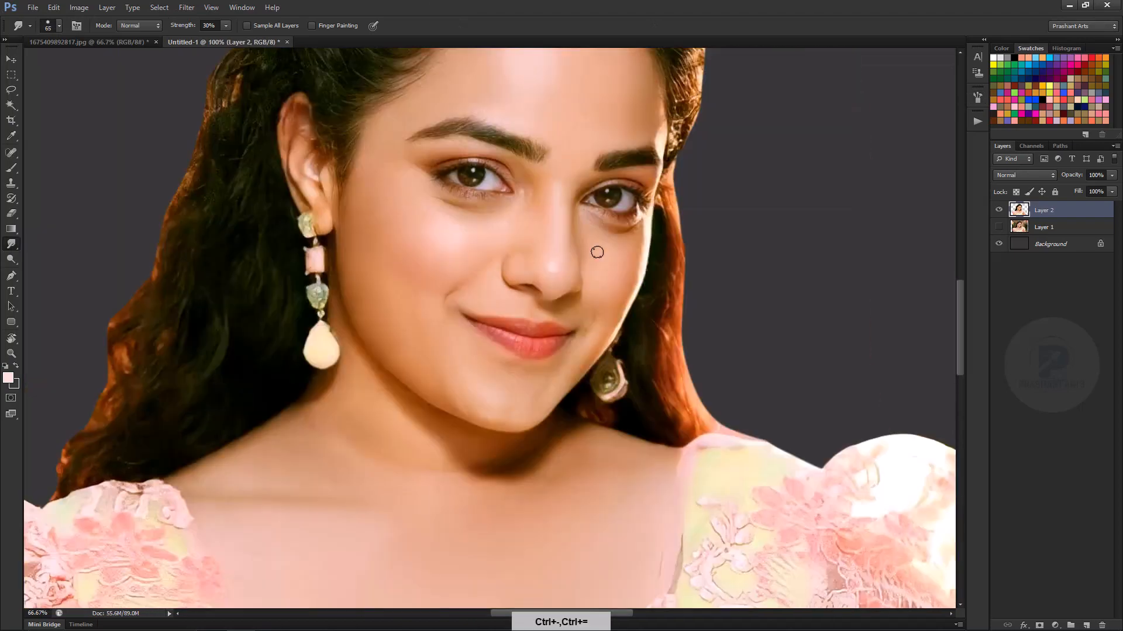
Smooth the wing and tip of the nose with a textured Smudge brush of about 30 px at 50% strength.
{"action": "key", "text": "ctrl+equal"}
{"action": "key", "text": "ctrl+equal"}
{"action": "key", "text": "ctrl+equal"}
{"action": "key", "text": "ctrl+equal"}
{"action": "key", "text": "ctrl+equal"}
{"action": "left_click_drag", "start_coordinate": [544, 298], "coordinate": [679, 436]}
{"action": "key", "text": "bracketleft"}
{"action": "key", "text": "bracketleft"}
{"action": "key", "text": "bracketleft"}
{"action": "key", "text": "bracketleft"}
{"action": "key", "text": "bracketleft"}
{"action": "key", "text": "ctrl+minus"}
{"action": "left_click_drag", "start_coordinate": [492, 345], "coordinate": [577, 518]}
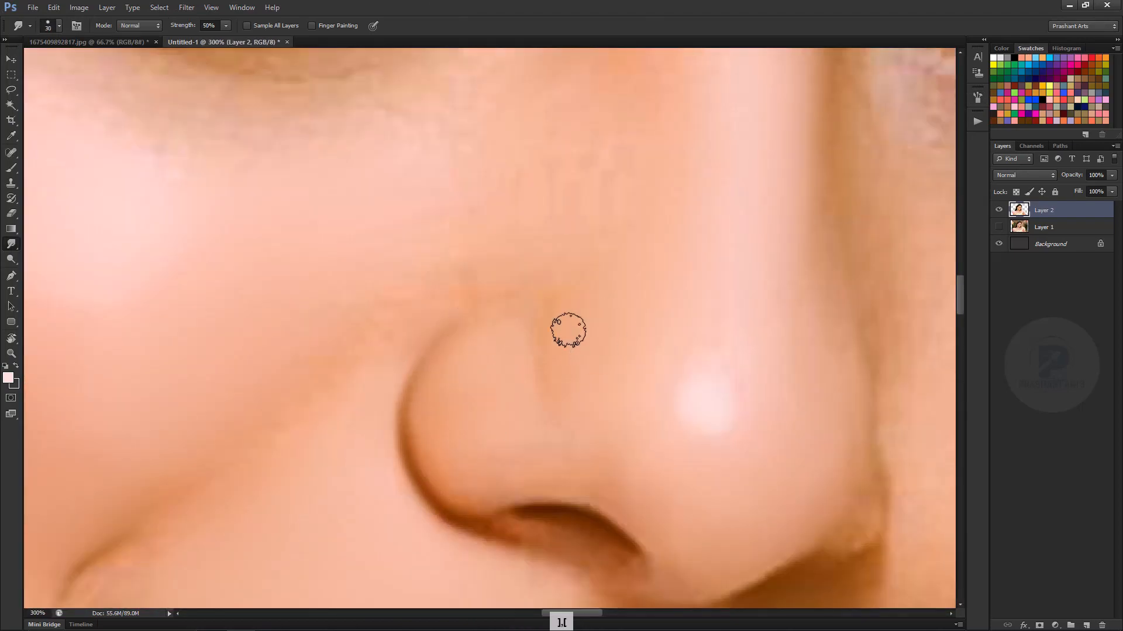
Smooth the skin along the side of the nose at 60% strength, enlarging the Smudge brush to about 60 px.
{"action": "key", "text": "bracketright"}
{"action": "key", "text": "bracketright"}
{"action": "key", "text": "bracketright"}
{"action": "key", "text": "bracketright"}
{"action": "key", "text": "6"}
{"action": "key", "text": "bracketright"}
{"action": "key", "text": "bracketright"}
{"action": "key", "text": "bracketright"}
{"action": "key", "text": "bracketright"}
{"action": "key", "text": "bracketright"}
{"action": "left_click_drag", "start_coordinate": [490, 235], "coordinate": [516, 235]}
{"action": "left_click_drag", "start_coordinate": [363, 76], "coordinate": [541, 585]}
Smooth the image-left upper eyelid from the brow to the crease at 65% strength, reducing the Smudge brush to 15 px.
{"action": "key", "text": "bracketright"}
{"action": "key", "text": "6"}
{"action": "key", "text": "5"}
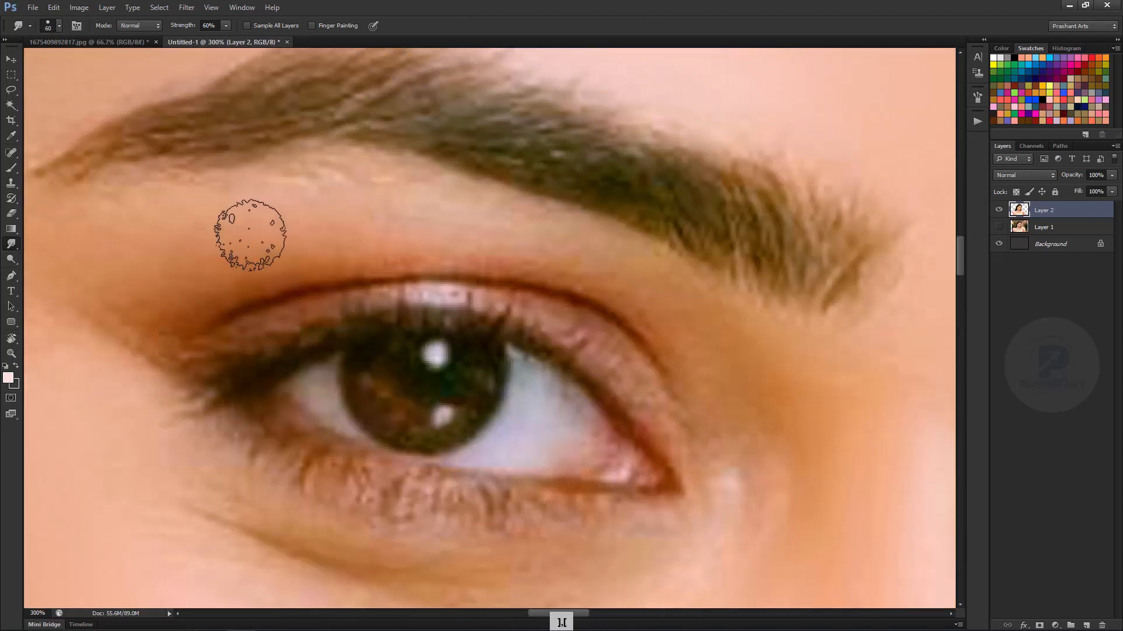
{"action": "left_click_drag", "start_coordinate": [251, 235], "coordinate": [176, 298]}
{"action": "left_click_drag", "start_coordinate": [175, 299], "coordinate": [319, 258]}
{"action": "key", "text": "bracketleft"}
{"action": "key", "text": "bracketleft"}
{"action": "key", "text": "bracketleft"}
{"action": "key", "text": "bracketleft"}
{"action": "key", "text": "bracketleft"}
{"action": "mouse_move", "coordinate": [576, 233]}
{"action": "left_mouse_down"}
{"action": "mouse_move", "coordinate": [699, 409]}
{"action": "mouse_move", "coordinate": [560, 303]}
{"action": "mouse_move", "coordinate": [642, 345]}
{"action": "left_mouse_up"}
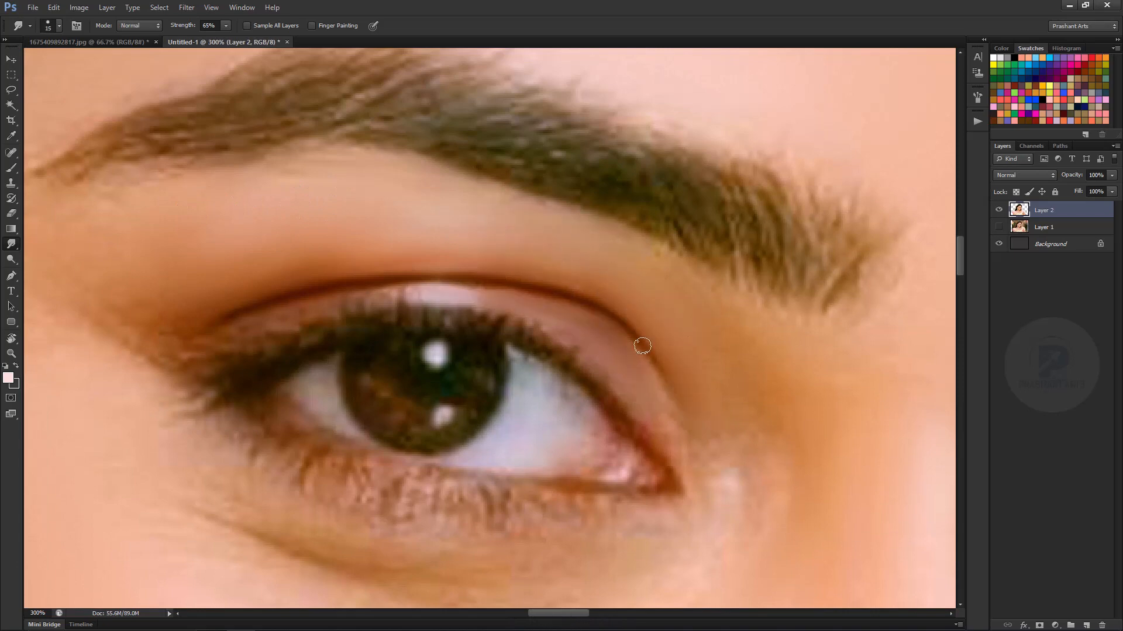
Smudge the upper lash line and iris rim of the image-left eye into clean dark curves with a 20 px brush at 70 to 75% strength.
{"action": "key", "text": "ctrl+equal"}
{"action": "key", "text": "ctrl+minus"}
{"action": "mouse_move", "coordinate": [590, 410]}
{"action": "left_mouse_down"}
{"action": "mouse_move", "coordinate": [611, 429]}
{"action": "mouse_move", "coordinate": [582, 395]}
{"action": "left_mouse_up"}
{"action": "key", "text": "7"}
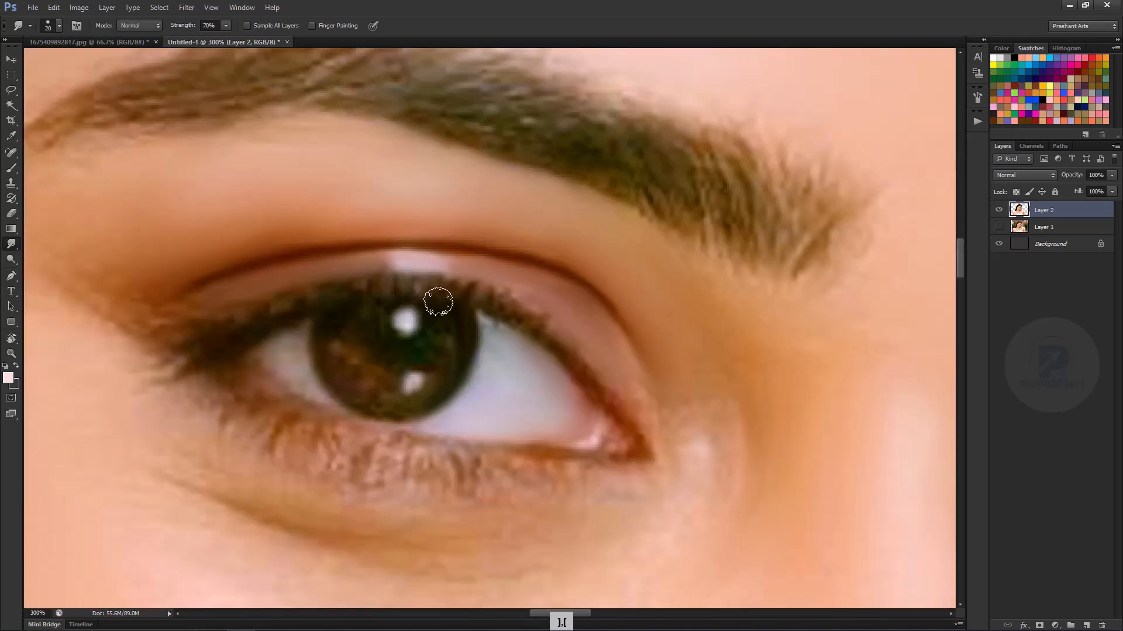
{"action": "left_click_drag", "start_coordinate": [439, 304], "coordinate": [548, 298]}
{"action": "key", "text": "ctrl+equal"}
{"action": "key", "text": "bracketleft"}
{"action": "left_click_drag", "start_coordinate": [462, 468], "coordinate": [596, 555]}
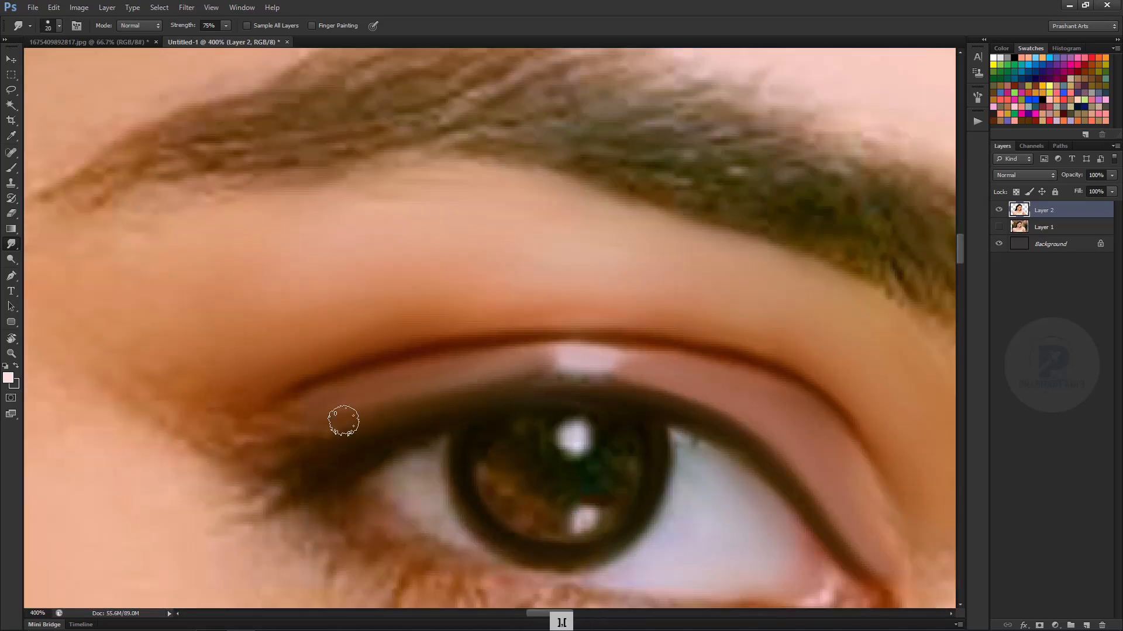
Smooth the white, inner corner and lower rim of the image-left eye at 80% strength with a 15 to 25 px brush.
{"action": "left_click_drag", "start_coordinate": [608, 497], "coordinate": [443, 310]}
{"action": "left_click_drag", "start_coordinate": [562, 424], "coordinate": [438, 409]}
{"action": "key", "text": "8"}
{"action": "key", "text": "bracketright"}
{"action": "left_click_drag", "start_coordinate": [467, 448], "coordinate": [550, 453]}
{"action": "key", "text": "ctrl+minus"}
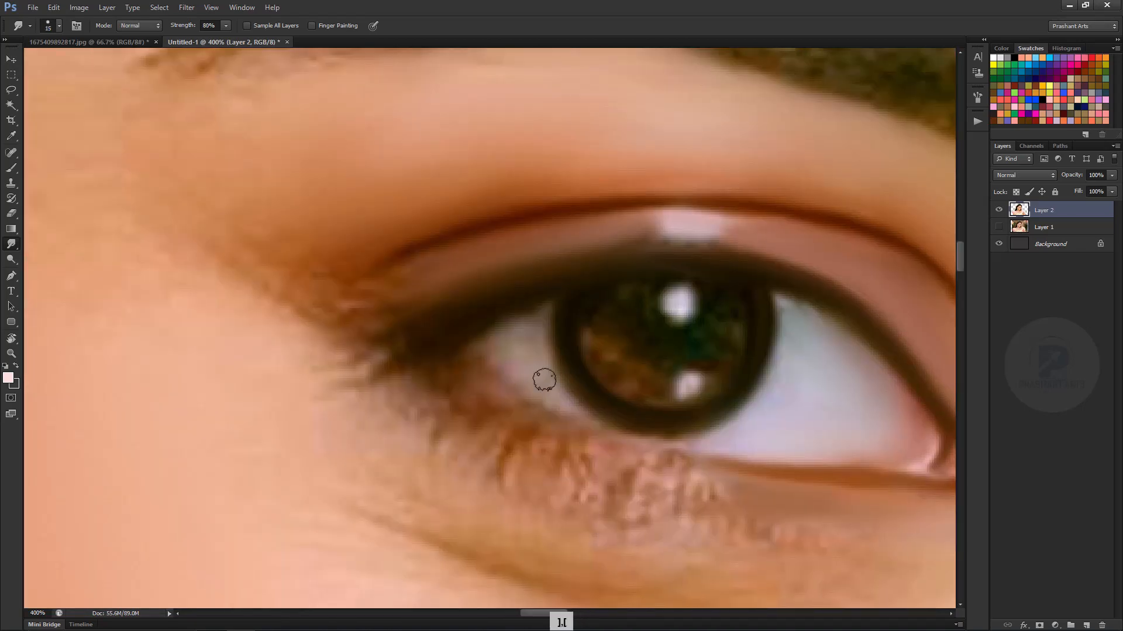
{"action": "key", "text": "bracketleft"}
{"action": "key", "text": "ctrl+equal"}
{"action": "left_click_drag", "start_coordinate": [567, 337], "coordinate": [651, 401]}
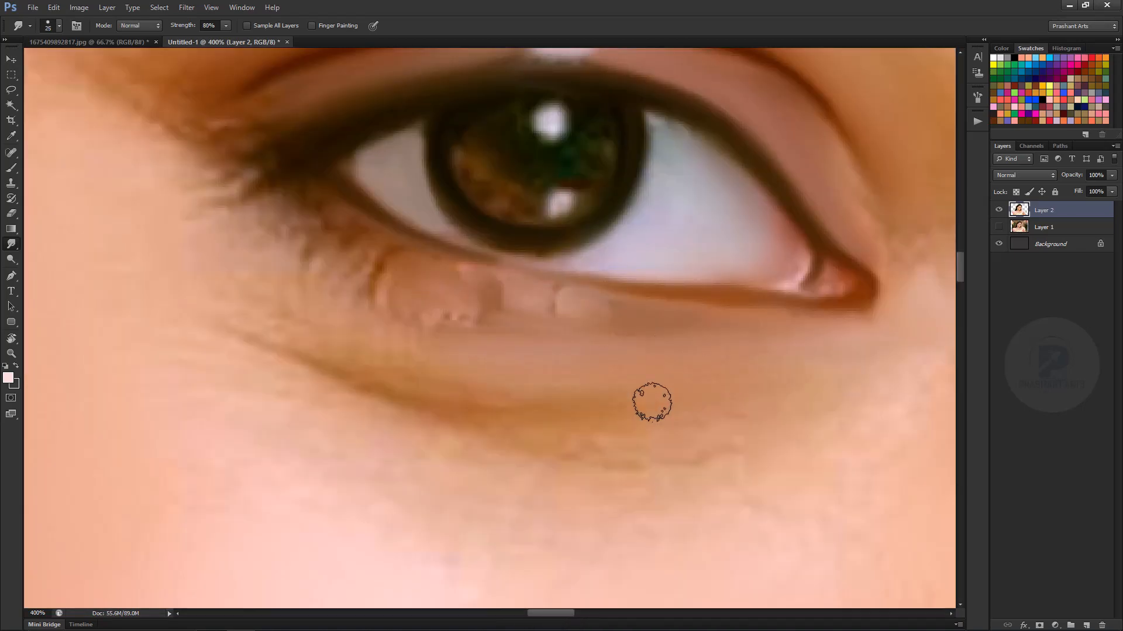
Smudge the lower lashes and the fold under the eye's outer corner, undoing the unwanted strokes.
{"action": "left_click_drag", "start_coordinate": [364, 73], "coordinate": [581, 278]}
{"action": "key", "text": "ctrl+alt+z"}
{"action": "key", "text": "bracketright"}
{"action": "mouse_move", "coordinate": [564, 462]}
{"action": "left_mouse_down"}
{"action": "mouse_move", "coordinate": [514, 427]}
{"action": "mouse_move", "coordinate": [462, 245]}
{"action": "left_mouse_up"}
{"action": "key", "text": "bracketleft"}
{"action": "key", "text": "bracketleft"}
{"action": "key", "text": "bracketleft"}
{"action": "key", "text": "ctrl+alt+z"}
{"action": "left_click_drag", "start_coordinate": [485, 407], "coordinate": [383, 389]}
Blend the under-eye shadow into the cheek and temple with a larger Smudge brush of about 35 px.
{"action": "key", "text": "bracketright"}
{"action": "key", "text": "bracketright"}
{"action": "key", "text": "bracketright"}
{"action": "key", "text": "bracketright"}
{"action": "key", "text": "bracketright"}
{"action": "key", "text": "bracketright"}
{"action": "key", "text": "bracketright"}
{"action": "key", "text": "bracketright"}
{"action": "key", "text": "bracketright"}
{"action": "key", "text": "bracketright"}
{"action": "key", "text": "bracketright"}
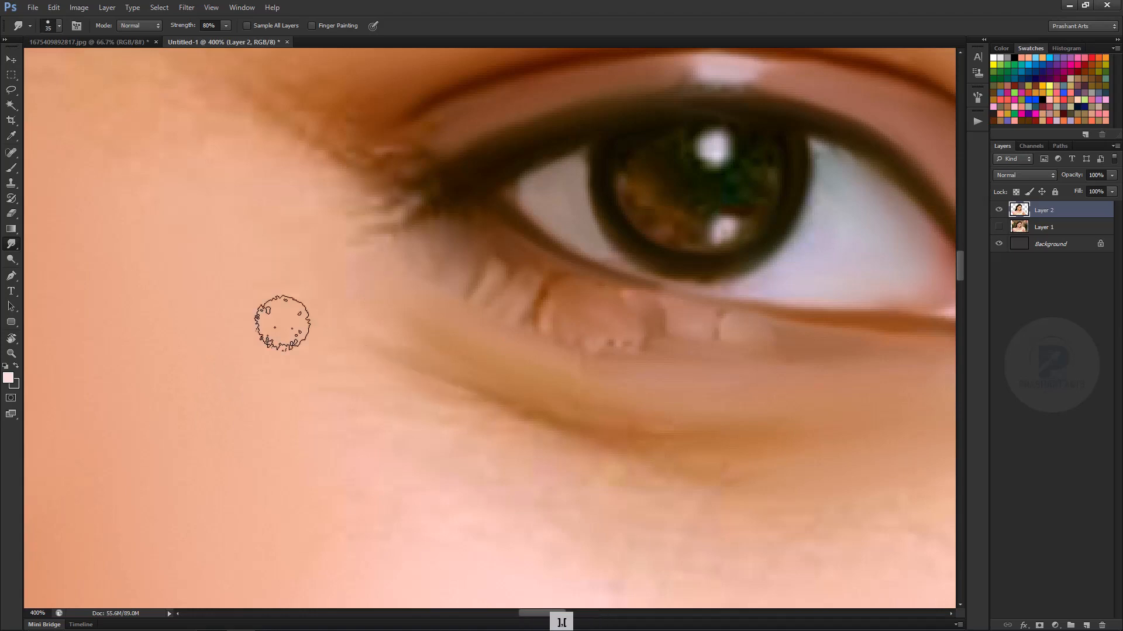
{"action": "left_click_drag", "start_coordinate": [585, 480], "coordinate": [442, 337]}
{"action": "left_click_drag", "start_coordinate": [501, 383], "coordinate": [608, 345]}
{"action": "left_click_drag", "start_coordinate": [731, 304], "coordinate": [486, 317]}
Soften the skin around the eye's inner corner with a Smudge brush of about 25 px, undoing the unwanted strokes.
{"action": "key", "text": "bracketleft"}
{"action": "key", "text": "bracketleft"}
{"action": "key", "text": "bracketleft"}
{"action": "key", "text": "bracketleft"}
{"action": "key", "text": "bracketleft"}
{"action": "key", "text": "bracketleft"}
{"action": "key", "text": "bracketleft"}
{"action": "key", "text": "bracketleft"}
{"action": "key", "text": "bracketleft"}
{"action": "key", "text": "ctrl+minus"}
{"action": "key", "text": "ctrl+minus"}
{"action": "key", "text": "ctrl+equal"}
{"action": "key", "text": "ctrl+alt+z"}
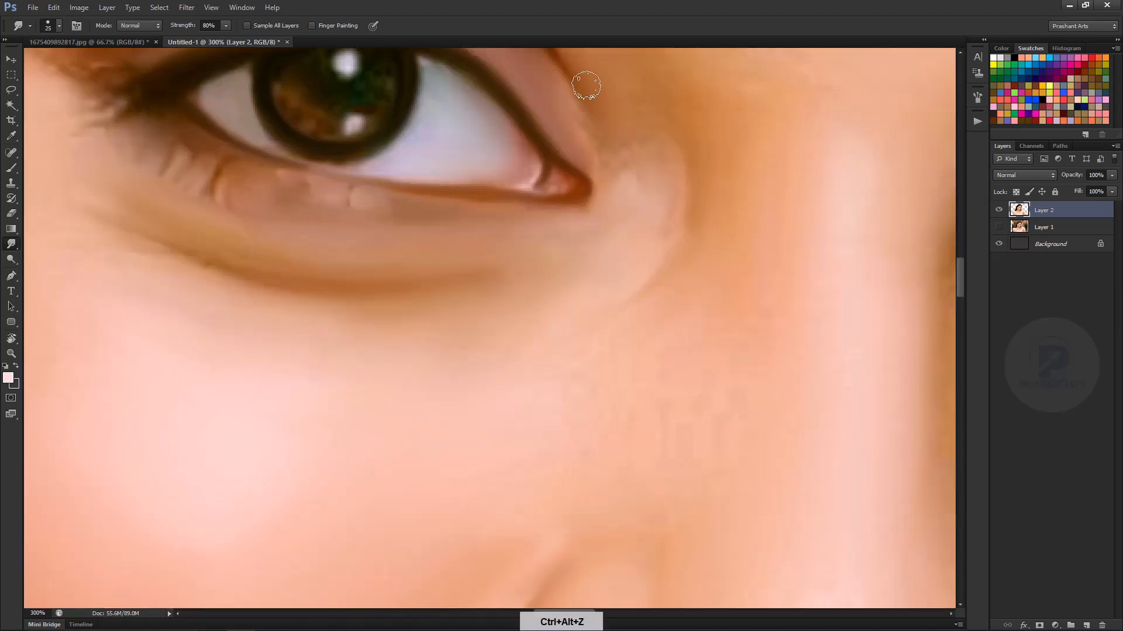
Smooth the upper eyelid and lash line of the other eye, enlarging the Smudge brush to about 40 px for the skin below the brow.
{"action": "key", "text": "ctrl+minus"}
{"action": "key", "text": "ctrl+minus"}
{"action": "left_click_drag", "start_coordinate": [877, 219], "coordinate": [491, 292]}
{"action": "key", "text": "ctrl+equal"}
{"action": "key", "text": "ctrl+equal"}
{"action": "key", "text": "bracketleft"}
{"action": "mouse_move", "coordinate": [304, 342]}
{"action": "left_mouse_down"}
{"action": "mouse_move", "coordinate": [503, 249]}
{"action": "mouse_move", "coordinate": [641, 252]}
{"action": "left_mouse_up"}
{"action": "left_click_drag", "start_coordinate": [687, 219], "coordinate": [456, 225]}
{"action": "key", "text": "bracketright"}
{"action": "key", "text": "bracketright"}
{"action": "key", "text": "bracketright"}
{"action": "key", "text": "bracketright"}
{"action": "key", "text": "bracketright"}
{"action": "left_click_drag", "start_coordinate": [775, 216], "coordinate": [566, 176]}
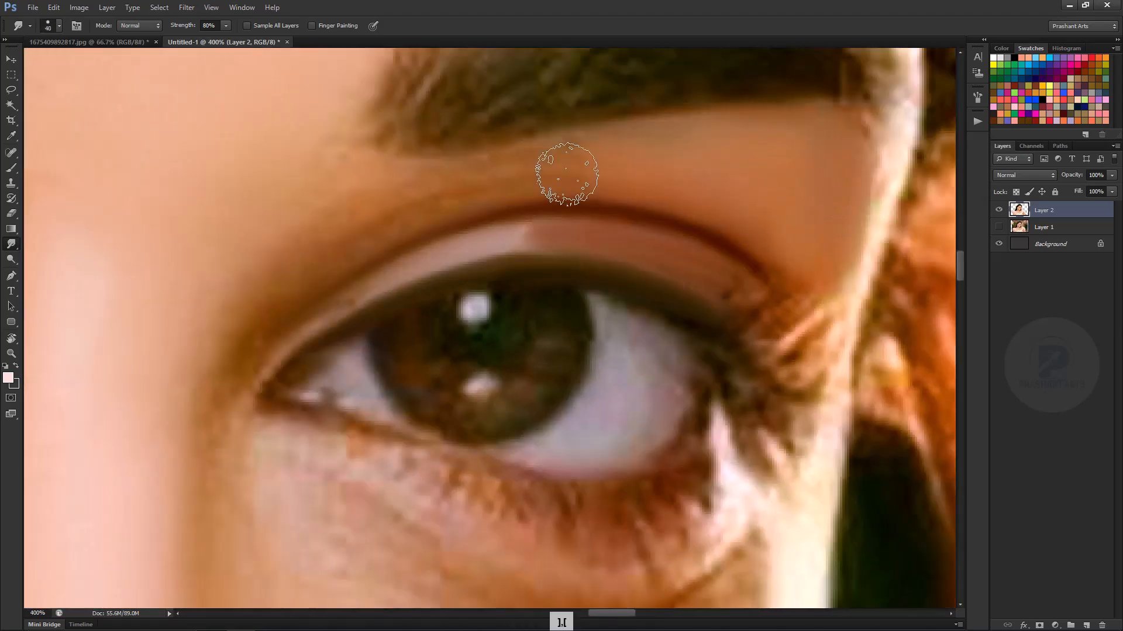
Blend the second eye's inner lid into the bridge of the nose, undoing a stray stroke and enlarging the Smudge brush to 45 px.
{"action": "left_click_drag", "start_coordinate": [365, 243], "coordinate": [234, 336]}
{"action": "key", "text": "bracketleft"}
{"action": "key", "text": "bracketleft"}
{"action": "key", "text": "bracketleft"}
{"action": "key", "text": "bracketleft"}
{"action": "key", "text": "bracketleft"}
{"action": "key", "text": "bracketleft"}
{"action": "left_click_drag", "start_coordinate": [240, 449], "coordinate": [257, 369]}
{"action": "key", "text": "ctrl+alt+z"}
{"action": "key", "text": "ctrl+minus"}
{"action": "key", "text": "ctrl+minus"}
{"action": "key", "text": "bracketright"}
{"action": "key", "text": "bracketright"}
{"action": "key", "text": "bracketright"}
{"action": "key", "text": "bracketright"}
{"action": "key", "text": "bracketright"}
{"action": "key", "text": "bracketright"}
{"action": "key", "text": "bracketright"}
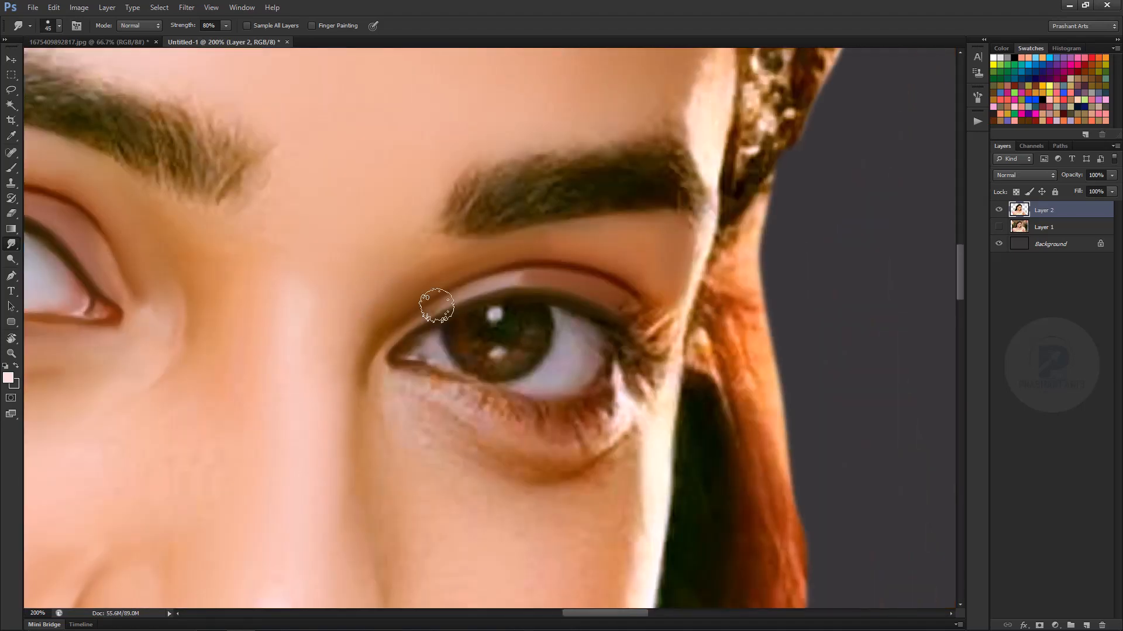
Define the iris rim and lower lash line of the image-right eye and smooth its white with a 15 px Smudge brush.
{"action": "key", "text": "ctrl+equal"}
{"action": "key", "text": "bracketleft"}
{"action": "key", "text": "bracketleft"}
{"action": "key", "text": "bracketleft"}
{"action": "key", "text": "bracketleft"}
{"action": "key", "text": "bracketleft"}
{"action": "key", "text": "bracketleft"}
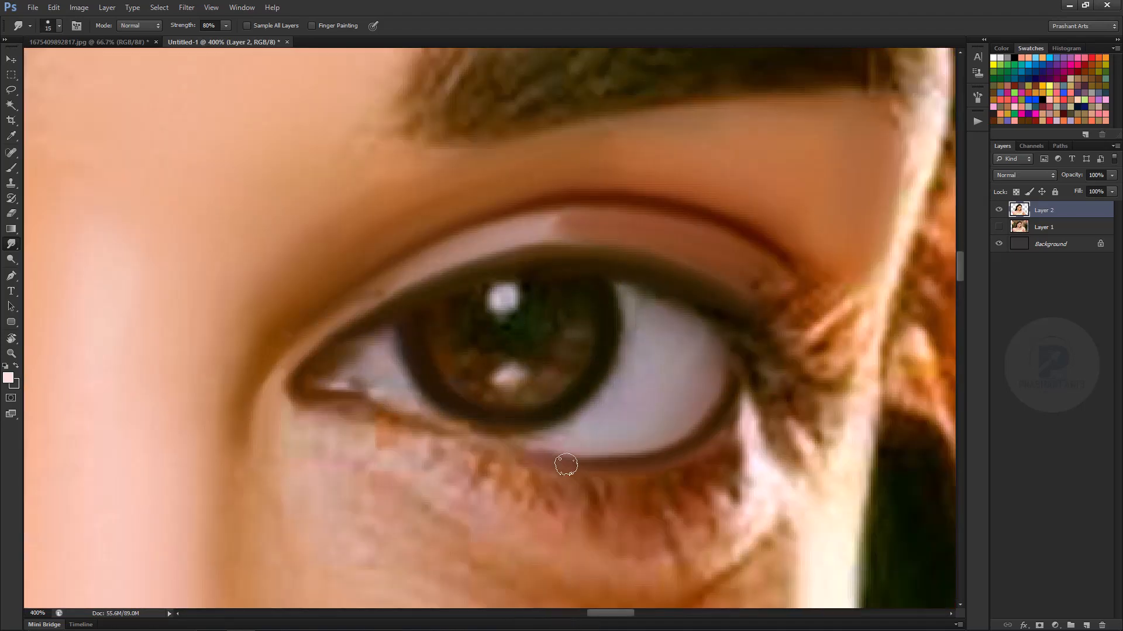
Smooth the skin under the image-right eye and down the adjoining cheek, varying the Smudge brush size.
{"action": "key", "text": "ctrl+minus"}
{"action": "key", "text": "bracketright"}
{"action": "key", "text": "bracketright"}
{"action": "key", "text": "bracketright"}
{"action": "mouse_move", "coordinate": [727, 483]}
{"action": "left_mouse_down"}
{"action": "mouse_move", "coordinate": [735, 356]}
{"action": "mouse_move", "coordinate": [553, 102]}
{"action": "left_mouse_up"}
{"action": "key", "text": "bracketright"}
{"action": "key", "text": "bracketright"}
{"action": "key", "text": "bracketright"}
{"action": "key", "text": "bracketright"}
{"action": "key", "text": "bracketright"}
{"action": "key", "text": "bracketright"}
{"action": "key", "text": "bracketright"}
{"action": "key", "text": "bracketright"}
{"action": "key", "text": "bracketright"}
{"action": "key", "text": "bracketright"}
{"action": "key", "text": "bracketleft"}
{"action": "key", "text": "bracketleft"}
{"action": "key", "text": "bracketleft"}
{"action": "key", "text": "bracketleft"}
{"action": "left_click_drag", "start_coordinate": [330, 526], "coordinate": [393, 326]}
{"action": "left_click_drag", "start_coordinate": [430, 503], "coordinate": [555, 251]}
Smooth the bright edge of the image-right cheek down to the jaw with a 25 px Smudge brush.
{"action": "key", "text": "bracketleft"}
{"action": "key", "text": "bracketleft"}
{"action": "key", "text": "bracketleft"}
{"action": "key", "text": "bracketleft"}
{"action": "key", "text": "bracketleft"}
{"action": "key", "text": "bracketleft"}
{"action": "key", "text": "bracketleft"}
{"action": "left_click_drag", "start_coordinate": [657, 169], "coordinate": [428, 508]}
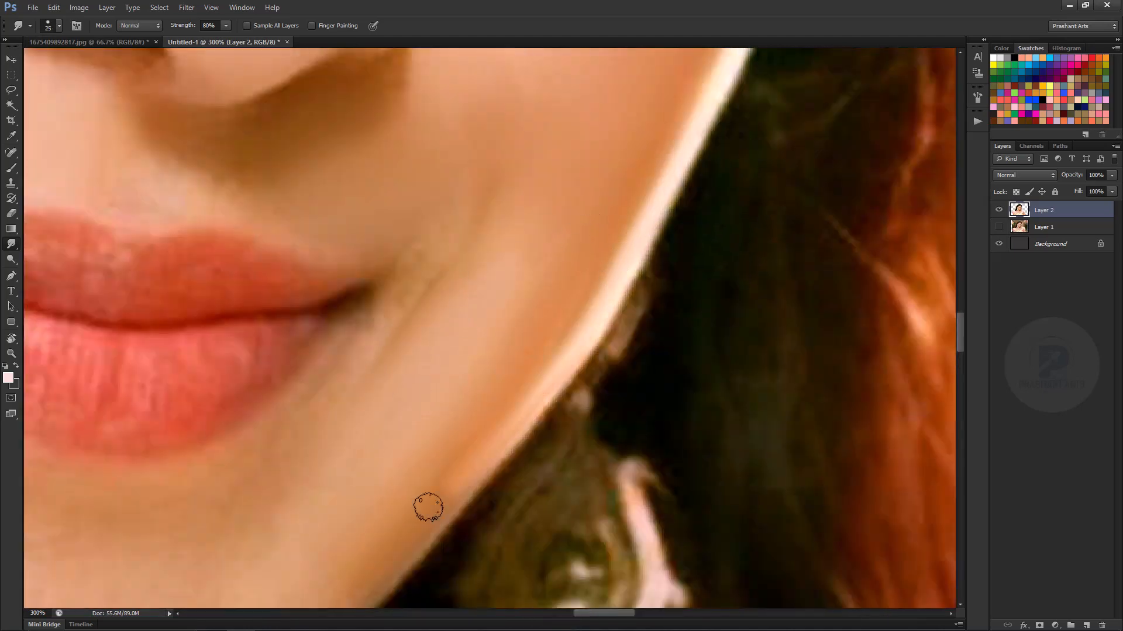
Smooth the skin of the chin and along the jawline with the Smudge brush enlarged to 45 px.
{"action": "scroll", "coordinate": [428, 507], "scroll_direction": "down", "scroll_amount": 10}
{"action": "key", "text": "bracketright"}
{"action": "key", "text": "bracketright"}
{"action": "key", "text": "bracketright"}
{"action": "key", "text": "bracketright"}
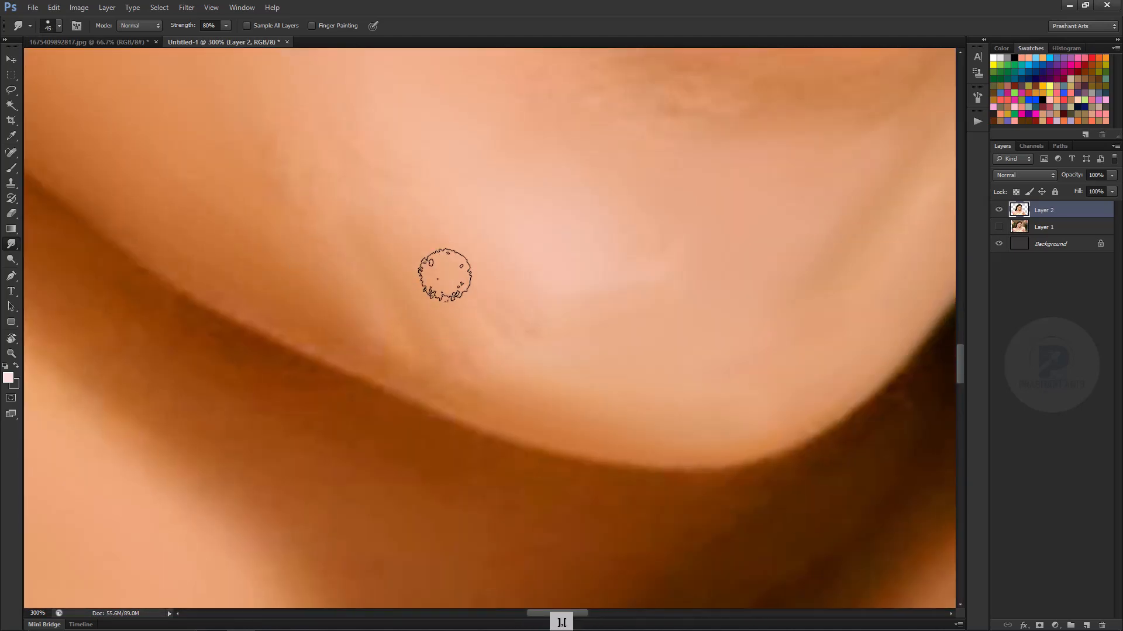
Smooth the image-left half of the upper lip with the Smudge brush reduced to 20 px.
{"action": "scroll", "coordinate": [574, 366], "scroll_direction": "up", "scroll_amount": 5}
{"action": "key", "text": "bracketleft"}
{"action": "key", "text": "bracketleft"}
{"action": "key", "text": "bracketleft"}
{"action": "key", "text": "bracketleft"}
{"action": "key", "text": "bracketleft"}
{"action": "scroll", "coordinate": [739, 396], "scroll_direction": "up", "scroll_amount": 3}
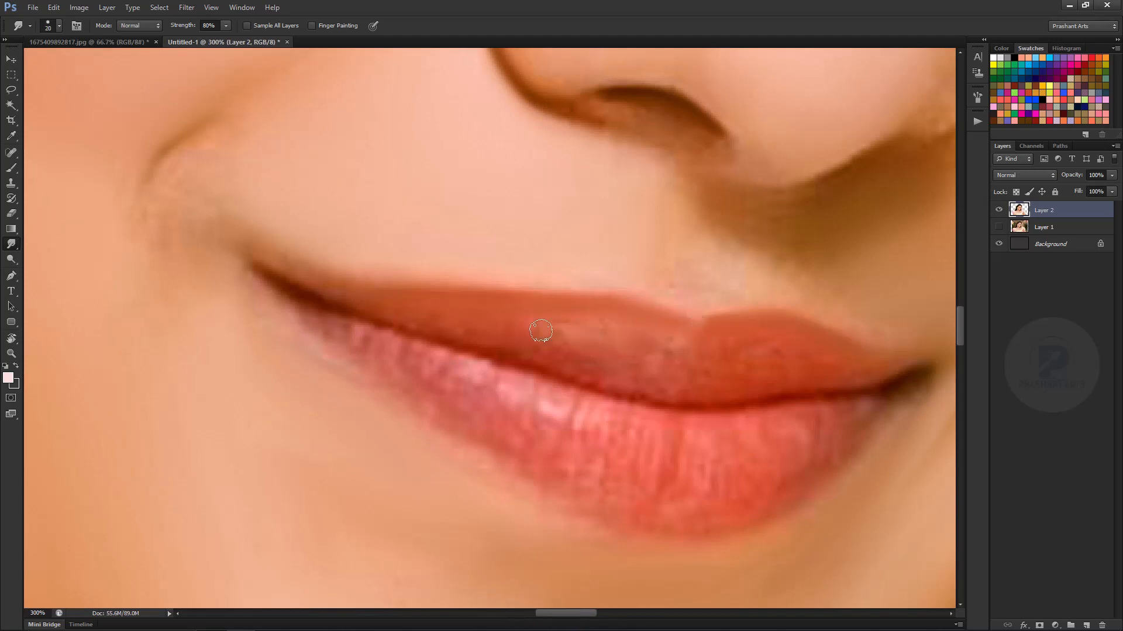
Blend the lower lip's creases from the image-left corner across to the other side, using the Smudge brush between 30 and 20 px.
{"action": "key", "text": "bracketright"}
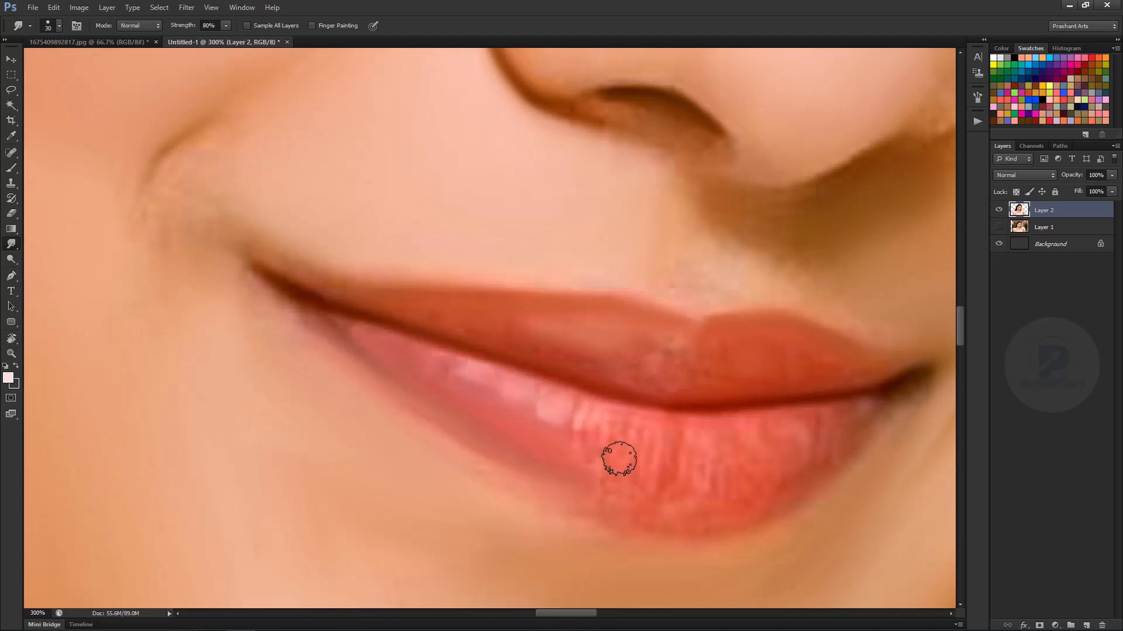
{"action": "left_click_drag", "start_coordinate": [619, 459], "coordinate": [623, 518]}
{"action": "left_click_drag", "start_coordinate": [361, 293], "coordinate": [182, 290]}
{"action": "key", "text": "bracketleft"}
{"action": "left_click_drag", "start_coordinate": [569, 496], "coordinate": [366, 506]}
{"action": "key", "text": "bracketleft"}
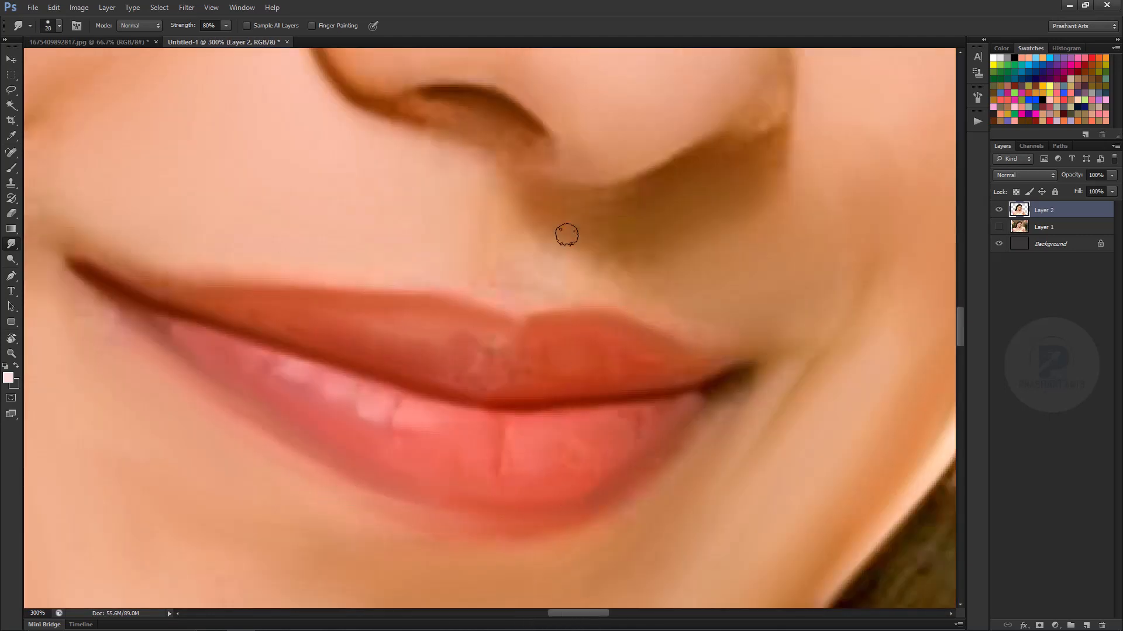
Smooth the nose, its nostril edges and the shadow beneath it, varying the Smudge brush size.
{"action": "key", "text": "bracketright"}
{"action": "key", "text": "bracketright"}
{"action": "scroll", "coordinate": [519, 283], "scroll_direction": "up", "scroll_amount": 4}
{"action": "key", "text": "bracketright"}
{"action": "key", "text": "bracketright"}
{"action": "scroll", "coordinate": [669, 330], "scroll_direction": "up", "scroll_amount": 3}
{"action": "scroll", "coordinate": [670, 330], "scroll_direction": "right", "scroll_amount": 3}
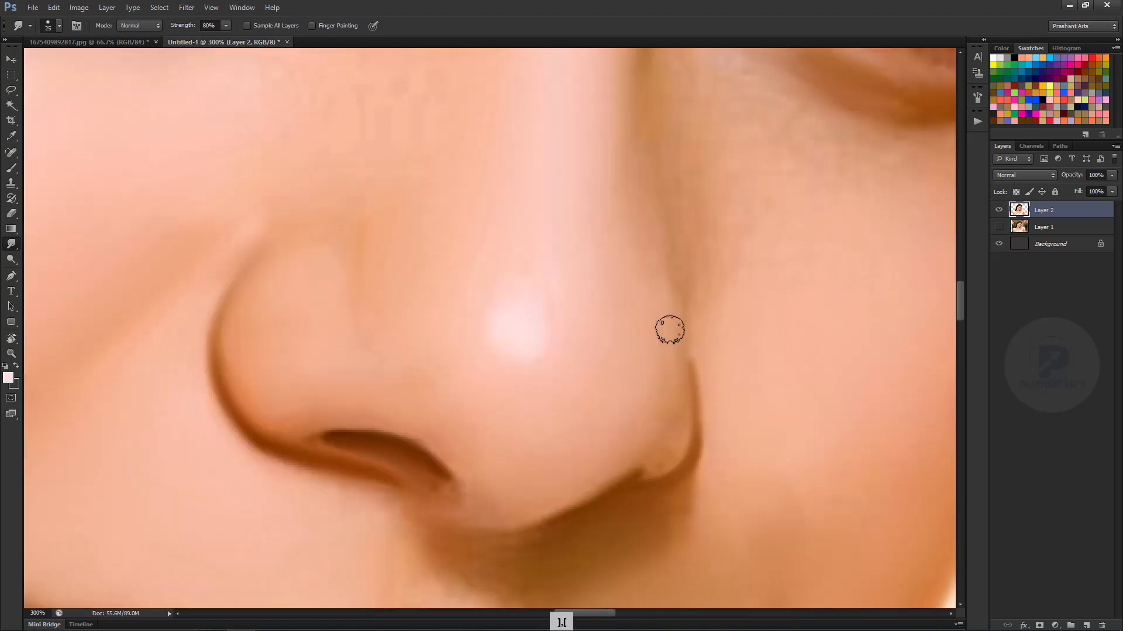
Smooth the skin between the side of the nose and the image-right cheek with an enlarged Smudge brush.
{"action": "left_click_drag", "start_coordinate": [786, 200], "coordinate": [547, 338]}
{"action": "key", "text": "bracketright"}
{"action": "key", "text": "bracketright"}
{"action": "key", "text": "bracketright"}
{"action": "key", "text": "bracketright"}
{"action": "key", "text": "bracketright"}
{"action": "key", "text": "bracketright"}
{"action": "key", "text": "bracketright"}
{"action": "key", "text": "bracketright"}
{"action": "key", "text": "bracketright"}
{"action": "mouse_move", "coordinate": [832, 469]}
{"action": "left_mouse_down"}
{"action": "mouse_move", "coordinate": [858, 318]}
{"action": "mouse_move", "coordinate": [751, 607]}
{"action": "left_mouse_up"}
Refine the lid and iris edges of the image-right eye with the Smudge brush reduced to 15 px.
{"action": "key", "text": "bracketleft"}
{"action": "key", "text": "bracketleft"}
{"action": "key", "text": "bracketleft"}
{"action": "key", "text": "bracketleft"}
{"action": "key", "text": "bracketleft"}
{"action": "key", "text": "bracketleft"}
{"action": "key", "text": "bracketleft"}
{"action": "left_click_drag", "start_coordinate": [423, 354], "coordinate": [575, 350]}
{"action": "key", "text": "bracketleft"}
{"action": "left_click_drag", "start_coordinate": [718, 307], "coordinate": [708, 348]}
{"action": "key", "text": "bracketleft"}
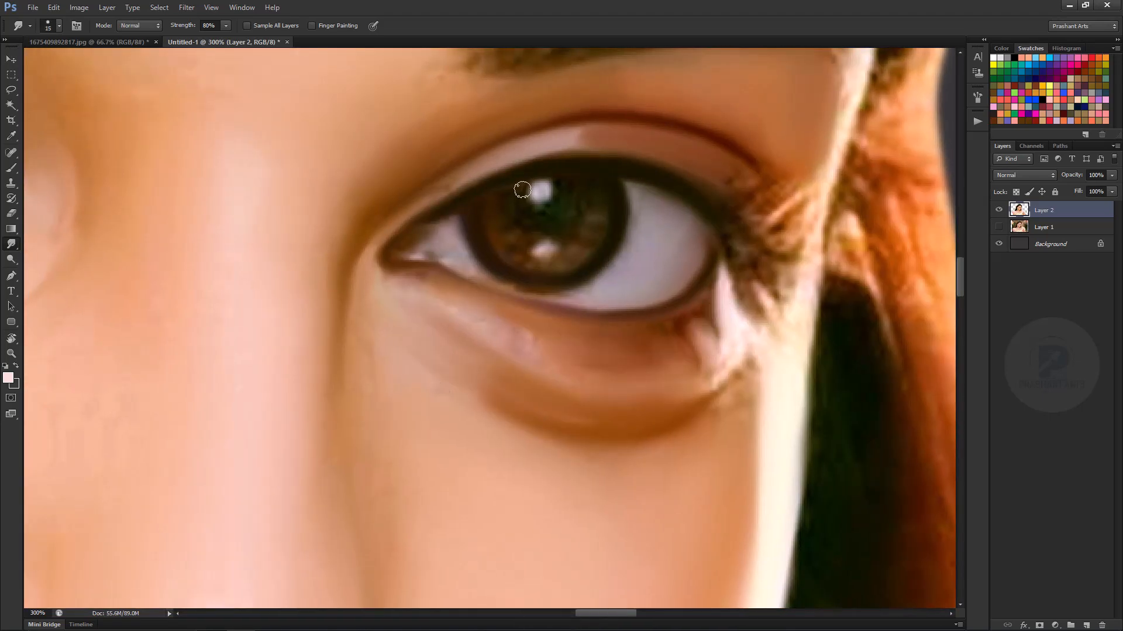
Blend the image-right iris and the skin around the brows, using the Smudge brush at 35 px and 20 px.
{"action": "key", "text": "bracketright"}
{"action": "key", "text": "bracketright"}
{"action": "scroll", "coordinate": [782, 388], "scroll_direction": "up", "scroll_amount": 4}
{"action": "scroll", "coordinate": [782, 388], "scroll_direction": "right", "scroll_amount": 2}
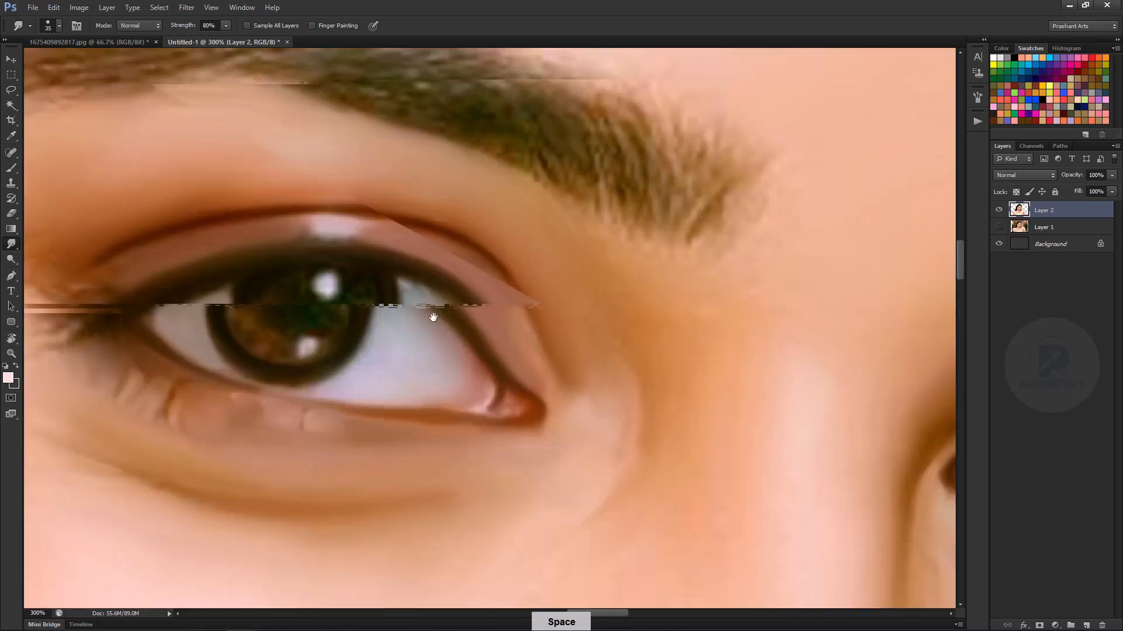
{"action": "mouse_move", "coordinate": [431, 313]}
{"action": "left_mouse_down"}
{"action": "mouse_move", "coordinate": [345, 313]}
{"action": "mouse_move", "coordinate": [530, 269]}
{"action": "left_mouse_up"}
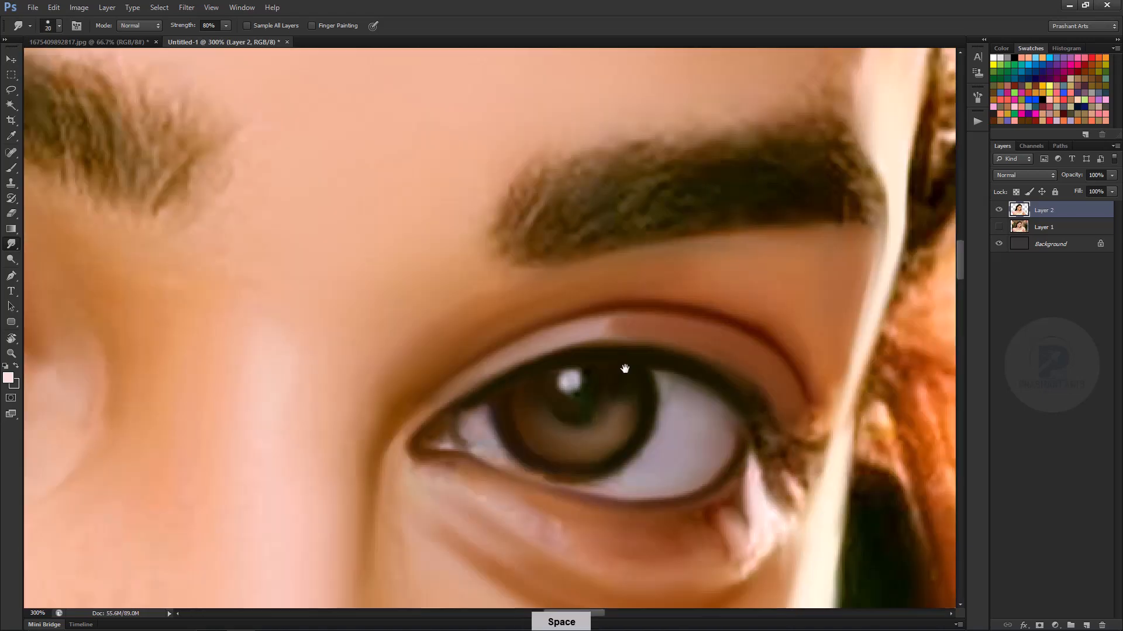
{"action": "left_click_drag", "start_coordinate": [624, 368], "coordinate": [521, 352]}
Define the upper lip's outline with a 20 px Smudge brush and undo the last stroke.
{"action": "key", "text": "bracketleft"}
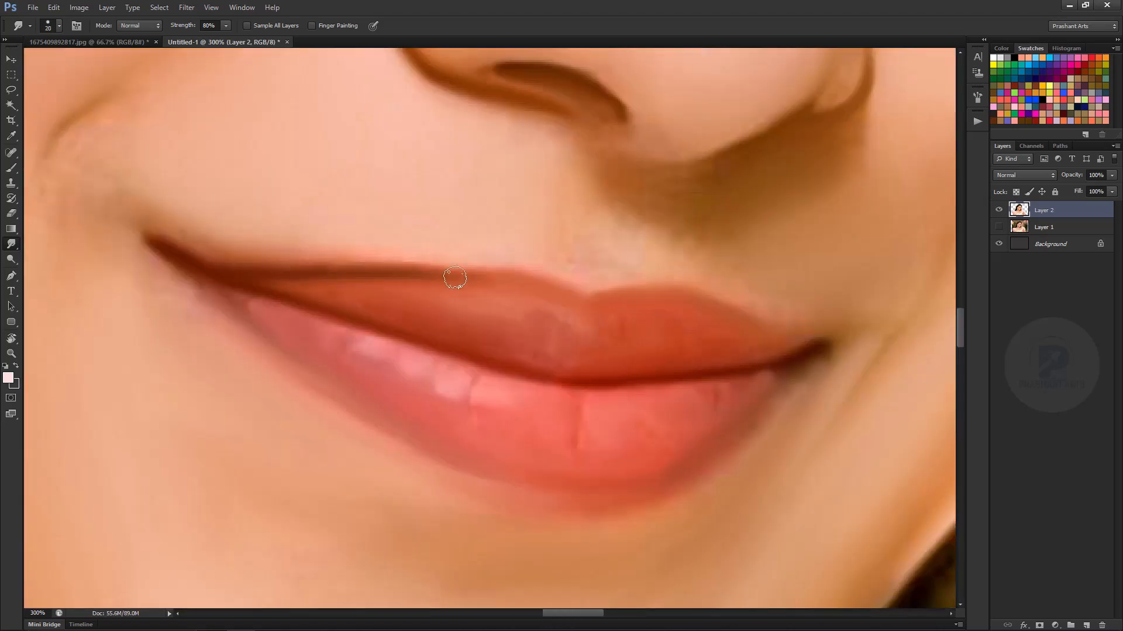
{"action": "left_click_drag", "start_coordinate": [454, 273], "coordinate": [631, 304]}
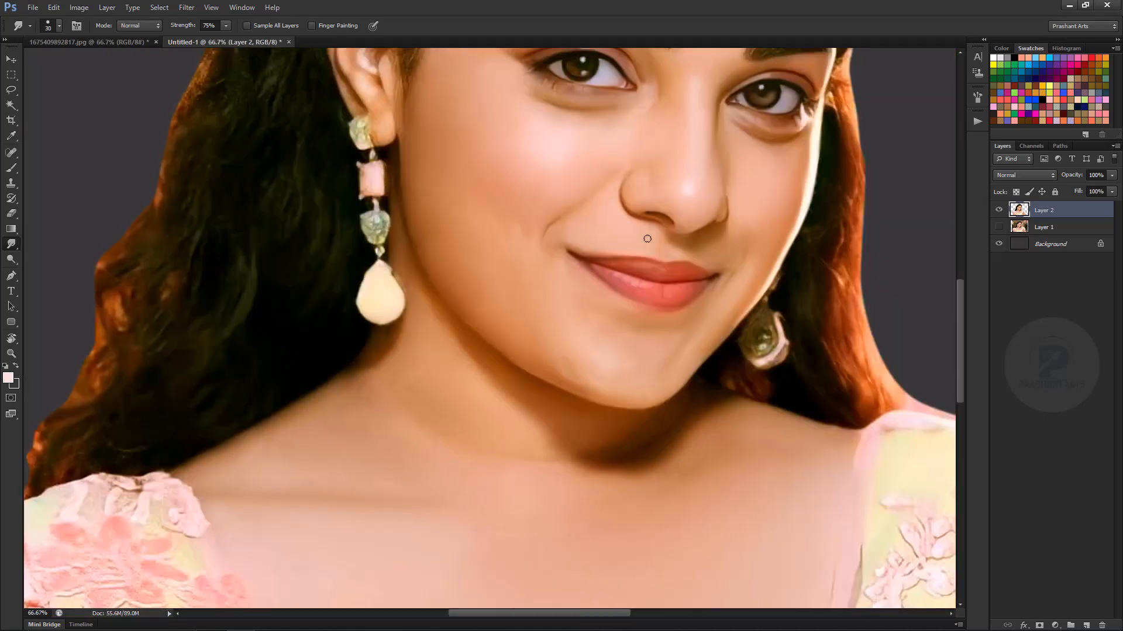
{"action": "key", "text": "ctrl+alt+z"}
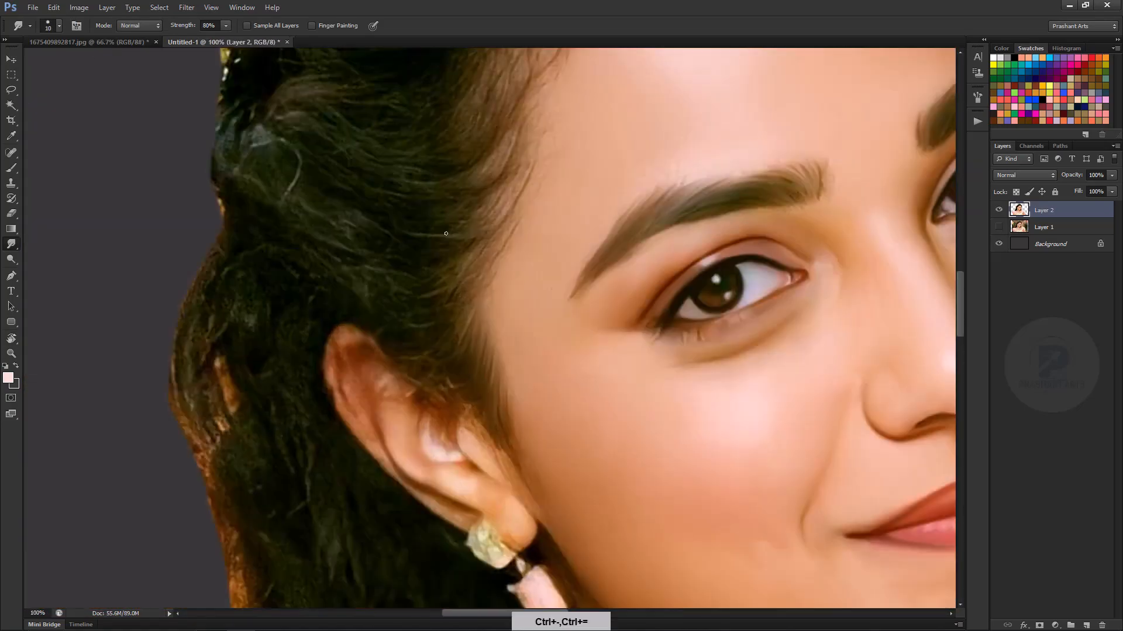
Smudge the dark hair above the forehead hairline into flowing strands with a 35 px three-dot brush at 85% strength, undoing one stroke.
{"action": "key", "text": "ctrl+="}
{"action": "key", "text": "]"}
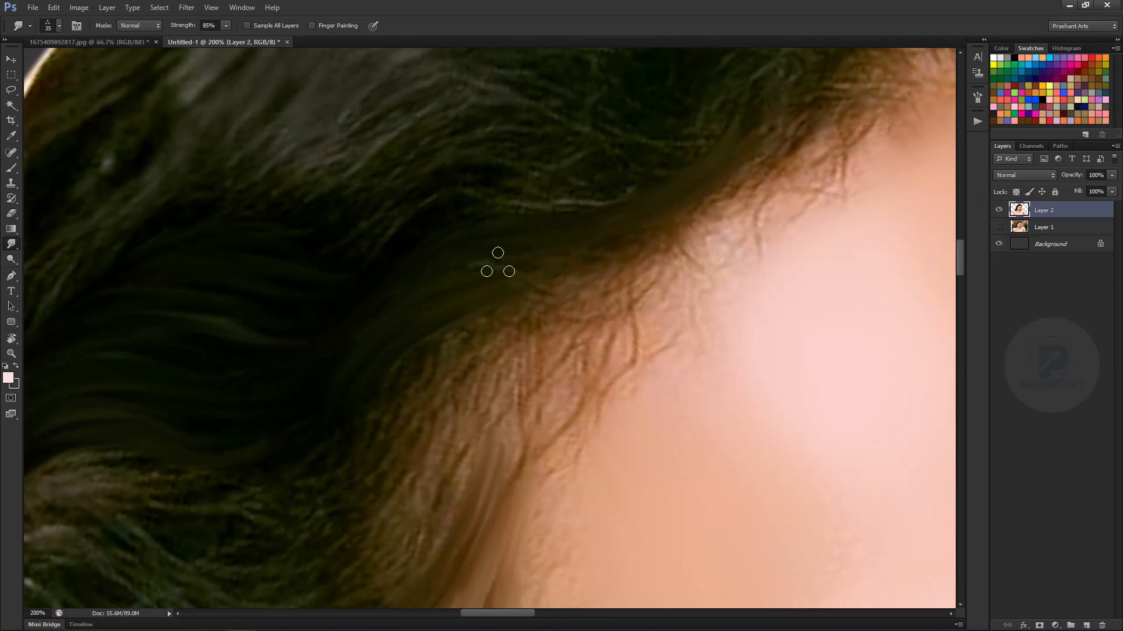
{"action": "left_click_drag", "start_coordinate": [497, 263], "coordinate": [754, 295]}
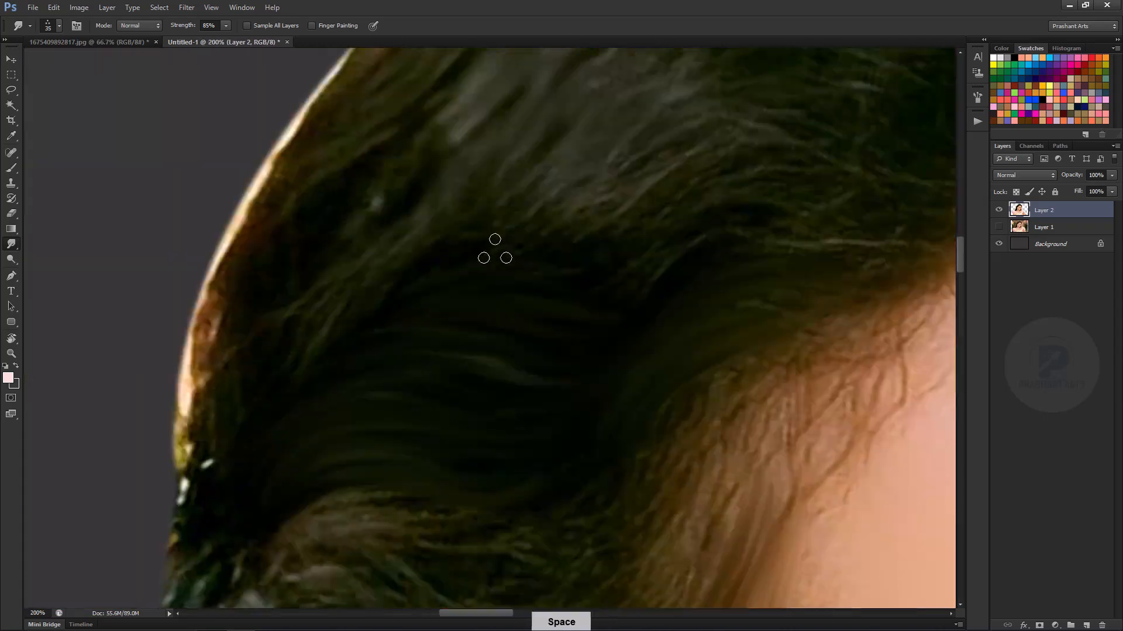
{"action": "key", "text": "ctrl+alt+z"}
{"action": "left_click_drag", "start_coordinate": [744, 156], "coordinate": [521, 170]}
Smudge the dark hair between the hairline and the parting into smooth waves with a 30 px three-dot brush.
{"action": "key", "text": "bracketleft"}
{"action": "key", "text": "ctrl+minus"}
{"action": "key", "text": "ctrl+minus"}
{"action": "key", "text": "ctrl+equal"}
{"action": "left_click_drag", "start_coordinate": [666, 219], "coordinate": [697, 185]}
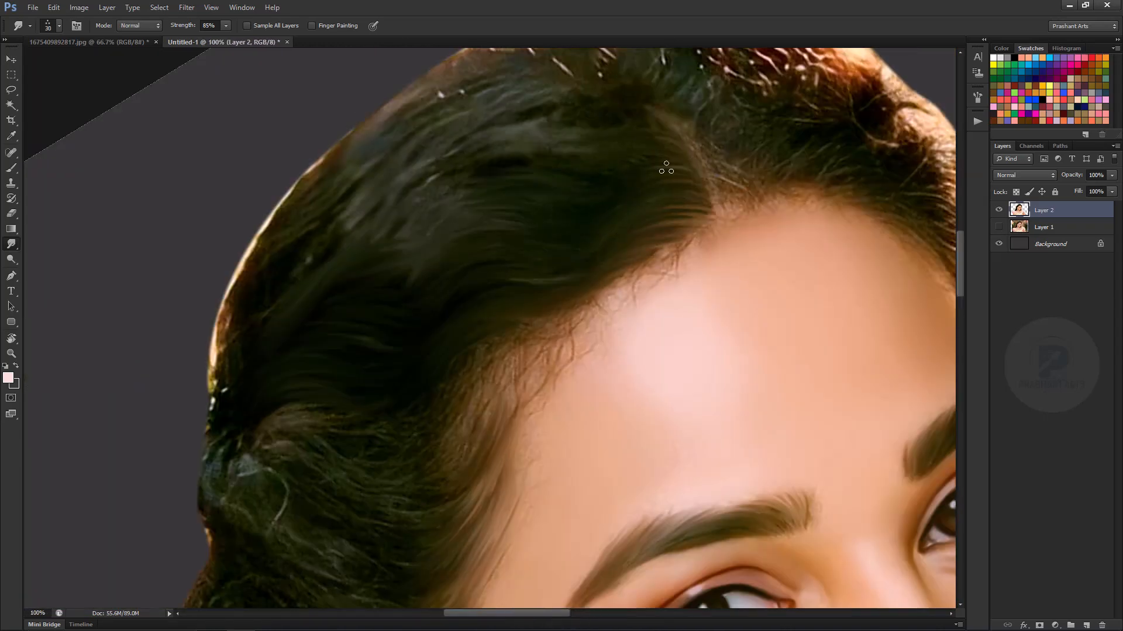
{"action": "left_click_drag", "start_coordinate": [547, 120], "coordinate": [455, 140]}
Smudge the crown hair down to the image-left outer edge of the head with a 40 px three-dot brush.
{"action": "key", "text": "bracketright"}
{"action": "key", "text": "bracketright"}
{"action": "left_click_drag", "start_coordinate": [368, 219], "coordinate": [222, 348]}
{"action": "left_click_drag", "start_coordinate": [401, 225], "coordinate": [323, 262]}
{"action": "left_click_drag", "start_coordinate": [576, 111], "coordinate": [511, 215]}
{"action": "left_click_drag", "start_coordinate": [567, 176], "coordinate": [497, 169]}
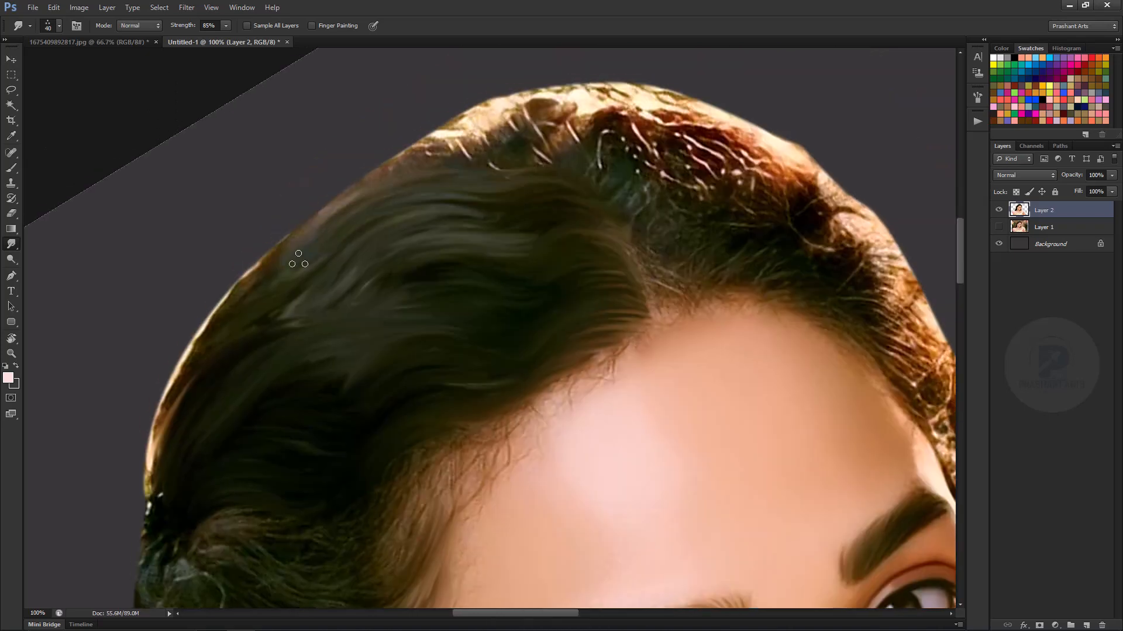
{"action": "left_click_drag", "start_coordinate": [227, 299], "coordinate": [153, 474]}
{"action": "left_click_drag", "start_coordinate": [480, 320], "coordinate": [354, 375]}
Smudge the hair at the temple and above the ear into smooth strands with a 35 px brush.
{"action": "key", "text": "ctrl+minus"}
{"action": "key", "text": "ctrl+minus"}
{"action": "key", "text": "ctrl+minus"}
{"action": "key", "text": "ctrl+minus"}
{"action": "key", "text": "ctrl+equal"}
{"action": "key", "text": "ctrl+equal"}
{"action": "key", "text": "ctrl+equal"}
{"action": "left_click_drag", "start_coordinate": [434, 430], "coordinate": [497, 299]}
{"action": "key", "text": "bracketleft"}
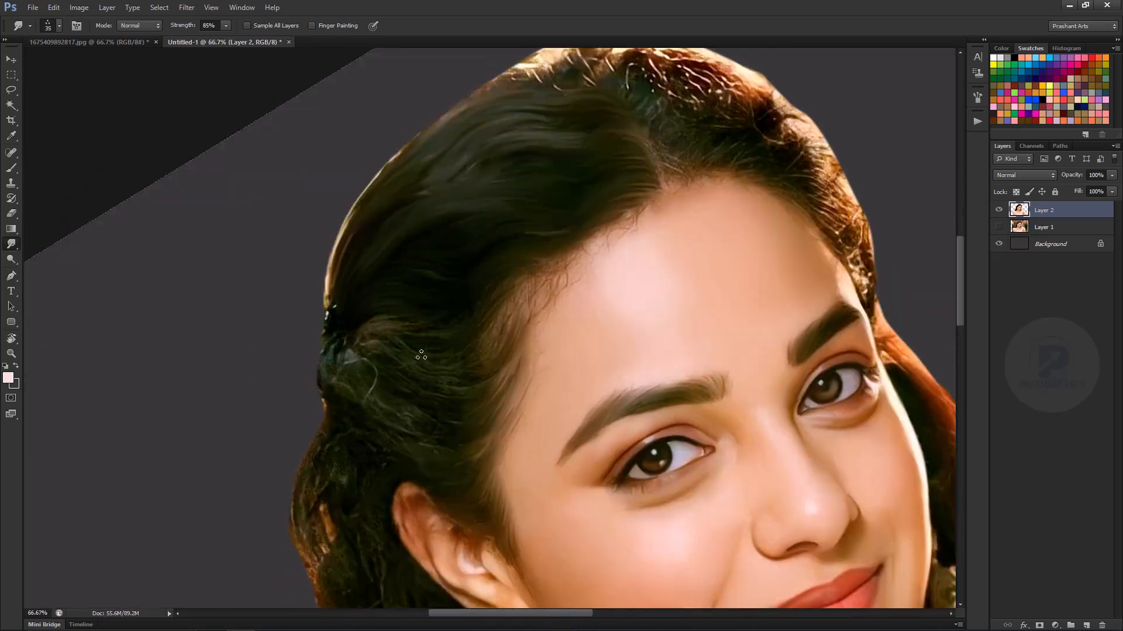
{"action": "key", "text": "ctrl+minus"}
{"action": "key", "text": "ctrl+plus"}
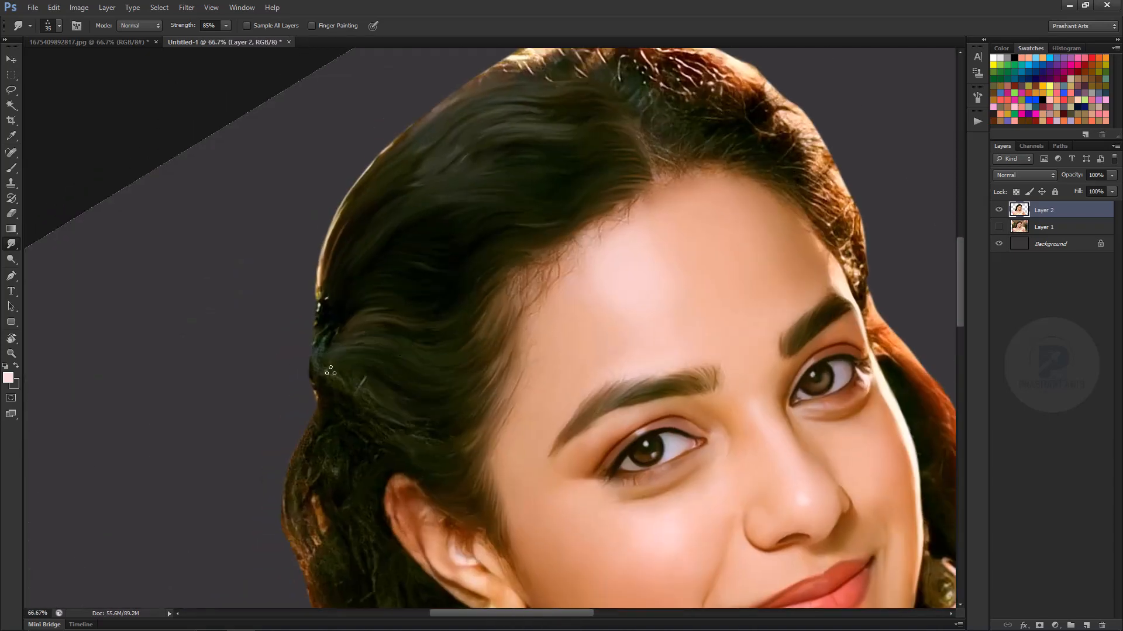
Smudge the long hair beside the drop earring down to the shoulder with a 45 px brush.
{"action": "key", "text": "ctrl+minus"}
{"action": "key", "text": "ctrl+minus"}
{"action": "key", "text": "ctrl+plus"}
{"action": "key", "text": "ctrl+plus"}
{"action": "key", "text": "ctrl+plus"}
{"action": "key", "text": "bracketright"}
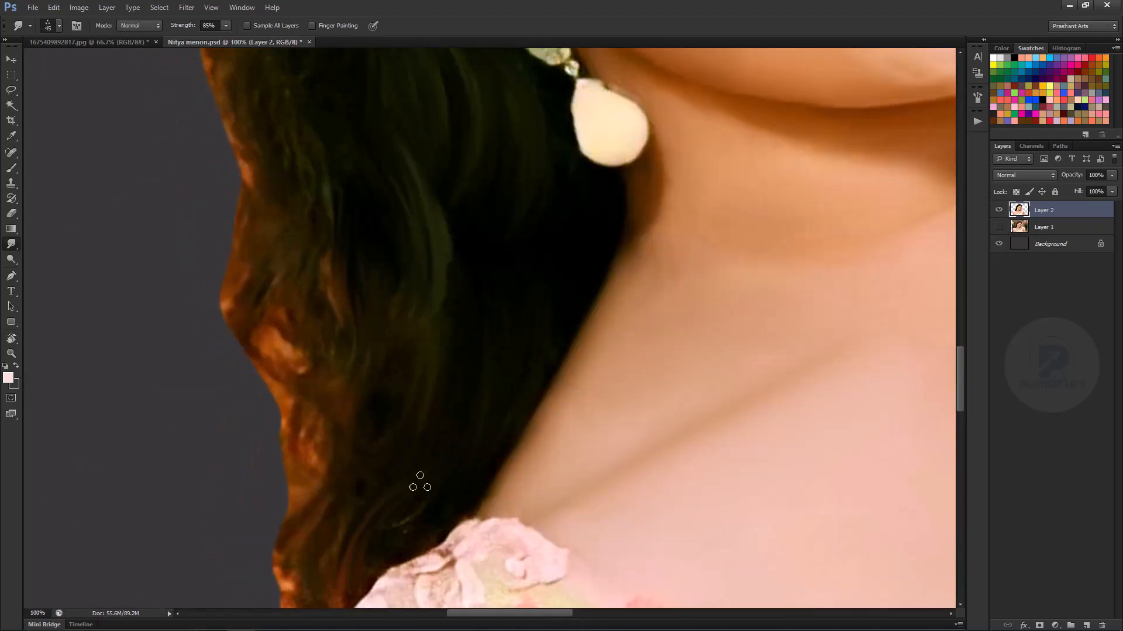
Smudge the hair behind the ear and along its brown outer edge into long strands with a 45 px brush.
{"action": "key", "text": "ctrl+minus"}
{"action": "key", "text": "ctrl+minus"}
{"action": "key", "text": "ctrl+minus"}
{"action": "key", "text": "ctrl+minus"}
{"action": "key", "text": "ctrl+plus"}
{"action": "key", "text": "ctrl+plus"}
{"action": "key", "text": "ctrl+plus"}
{"action": "key", "text": "ctrl+plus"}
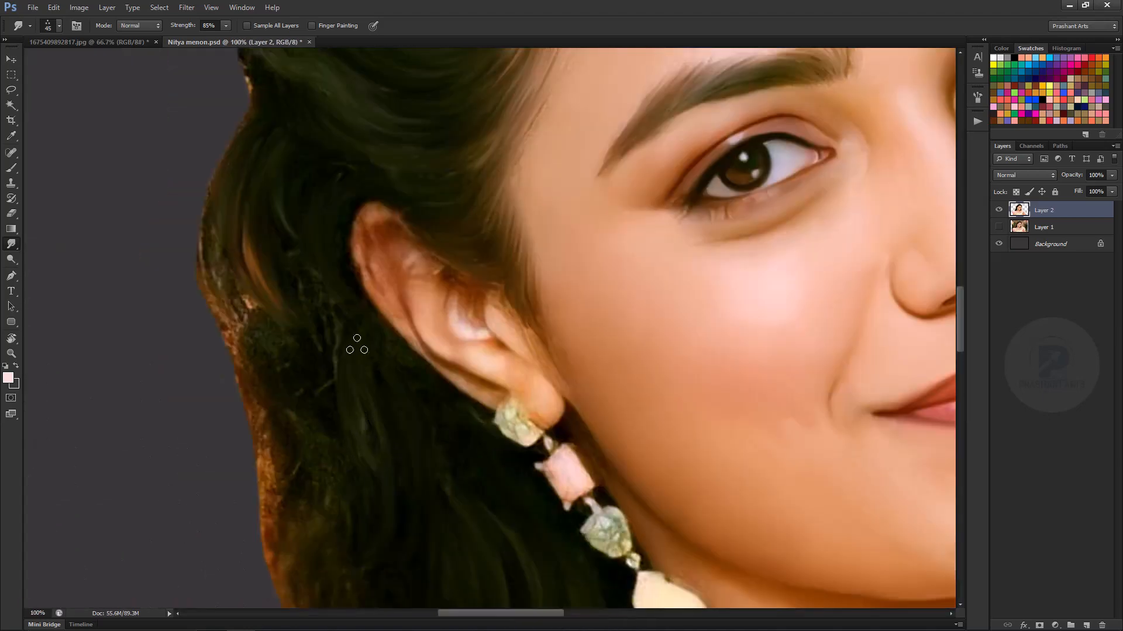
{"action": "scroll", "coordinate": [281, 292], "scroll_direction": "down", "scroll_amount": 6}
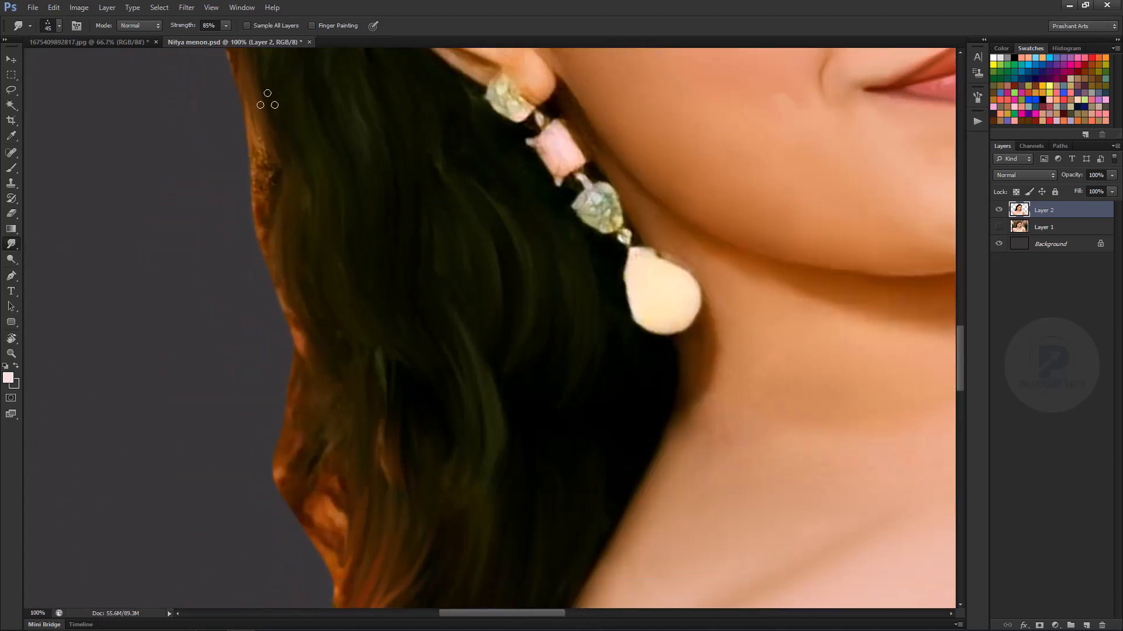
{"action": "left_click_drag", "start_coordinate": [304, 447], "coordinate": [333, 594]}
Smudge the hair around the parting and the top of the head with the brush reduced to 25 px.
{"action": "key", "text": "ctrl+minus"}
{"action": "key", "text": "ctrl+minus"}
{"action": "key", "text": "ctrl+minus"}
{"action": "key", "text": "ctrl+minus"}
{"action": "key", "text": "ctrl+plus"}
{"action": "key", "text": "ctrl+plus"}
{"action": "key", "text": "ctrl+plus"}
{"action": "key", "text": "ctrl+plus"}
{"action": "key", "text": "bracketleft"}
{"action": "key", "text": "bracketleft"}
{"action": "key", "text": "bracketleft"}
{"action": "key", "text": "bracketleft"}
{"action": "key", "text": "bracketleft"}
{"action": "key", "text": "bracketleft"}
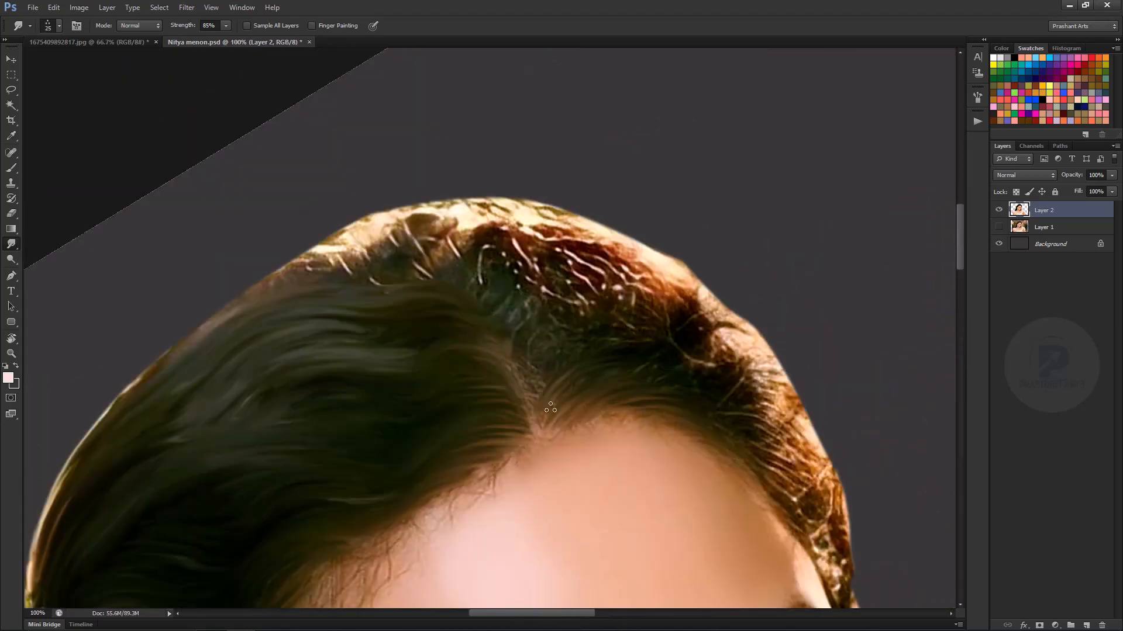
{"action": "left_click_drag", "start_coordinate": [550, 408], "coordinate": [556, 263]}
{"action": "left_click_drag", "start_coordinate": [440, 273], "coordinate": [348, 251]}
Smudge the reddish hair from the parting down to the image-right temple along its growth direction with a 30 px brush.
{"action": "key", "text": "bracketright"}
{"action": "left_click_drag", "start_coordinate": [531, 275], "coordinate": [709, 303]}
{"action": "mouse_move", "coordinate": [667, 327]}
{"action": "left_mouse_down"}
{"action": "mouse_move", "coordinate": [757, 358]}
{"action": "mouse_move", "coordinate": [490, 319]}
{"action": "left_mouse_up"}
{"action": "left_click_drag", "start_coordinate": [482, 249], "coordinate": [588, 225]}
{"action": "left_click_drag", "start_coordinate": [660, 351], "coordinate": [763, 439]}
{"action": "mouse_move", "coordinate": [711, 327]}
{"action": "left_mouse_down"}
{"action": "mouse_move", "coordinate": [764, 389]}
{"action": "mouse_move", "coordinate": [807, 538]}
{"action": "left_mouse_up"}
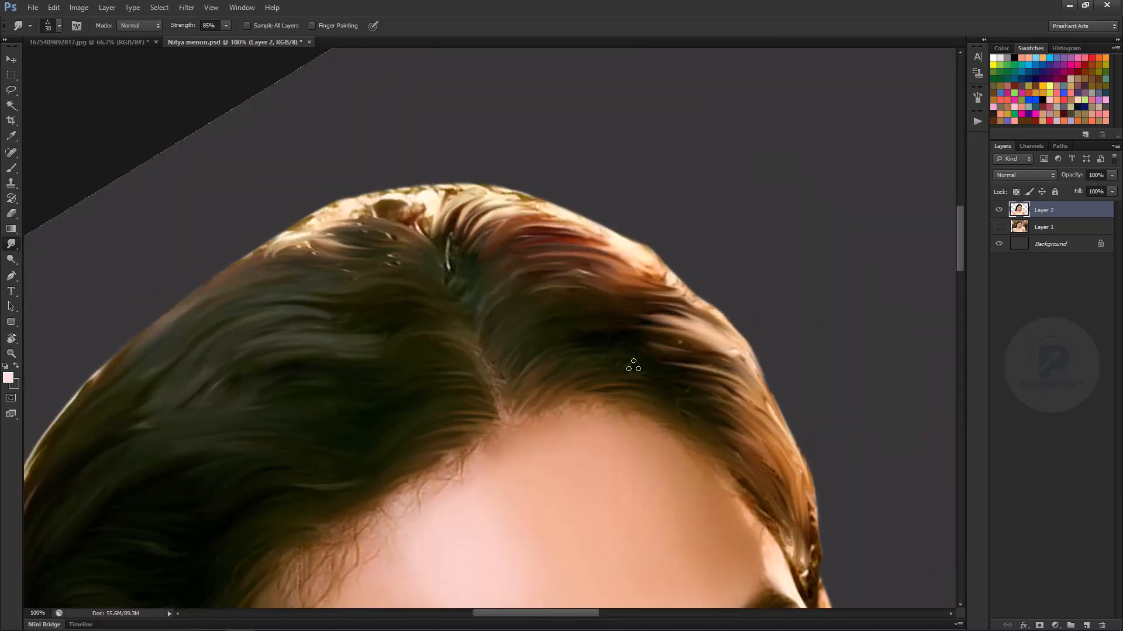
Show Layer 1 and outline the loose hair around the woman's head with the Lasso tool to widen the cut-out.
{"action": "key", "text": "ctrl+minus"}
{"action": "key", "text": "Escape"}
{"action": "key", "text": "ctrl+minus"}
{"action": "key", "text": "ctrl+minus"}
{"action": "key", "text": "ctrl+minus"}
{"action": "key", "text": "ctrl+minus"}
{"action": "left_click", "coordinate": [998, 227]}
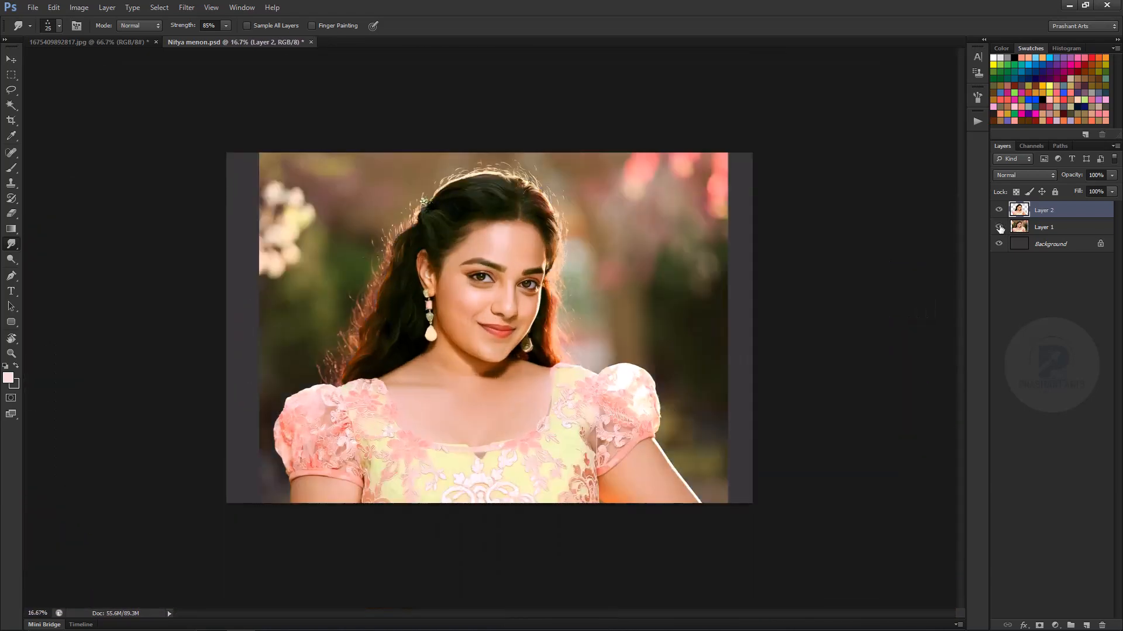
{"action": "key", "text": "l"}
{"action": "key", "text": "ctrl+plus"}
{"action": "left_click_drag", "start_coordinate": [263, 391], "coordinate": [514, 98]}
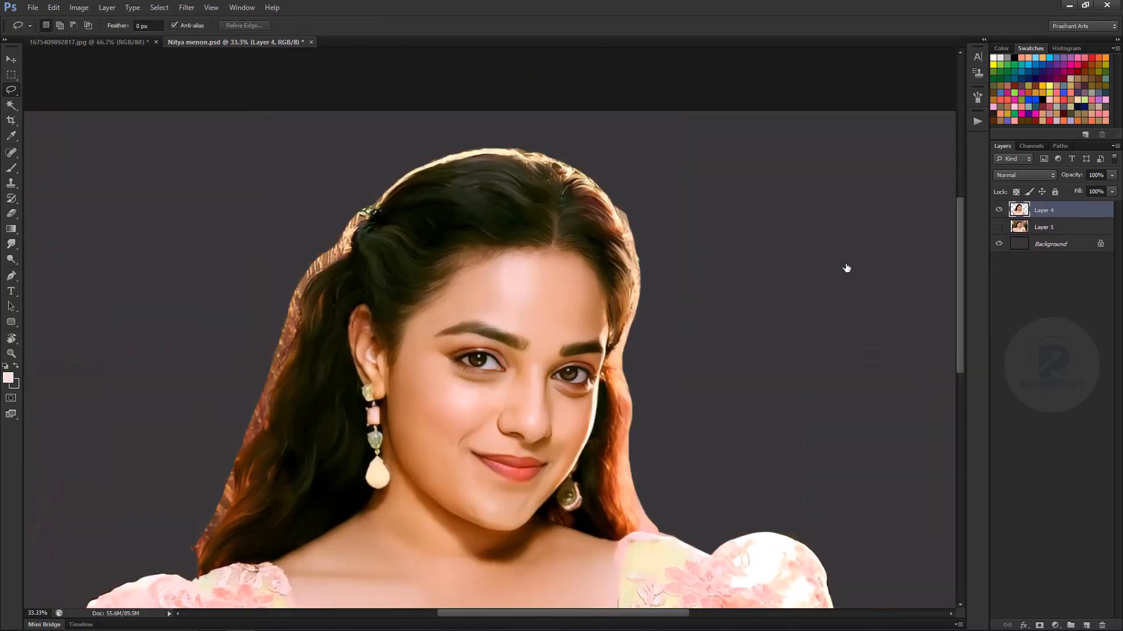
Smudge the light hair fringe around the hair clip into the dark hair on Layer 4 with a 30 px brush.
{"action": "left_click", "coordinate": [11, 244]}
{"action": "key", "text": "ctrl+plus"}
{"action": "key", "text": "ctrl+plus"}
{"action": "key", "text": "ctrl+plus"}
{"action": "key", "text": "ctrl+plus"}
{"action": "left_click_drag", "start_coordinate": [643, 226], "coordinate": [444, 234]}
{"action": "left_click_drag", "start_coordinate": [293, 327], "coordinate": [701, 222]}
{"action": "left_click_drag", "start_coordinate": [327, 421], "coordinate": [573, 196]}
{"action": "left_click_drag", "start_coordinate": [421, 236], "coordinate": [497, 236]}
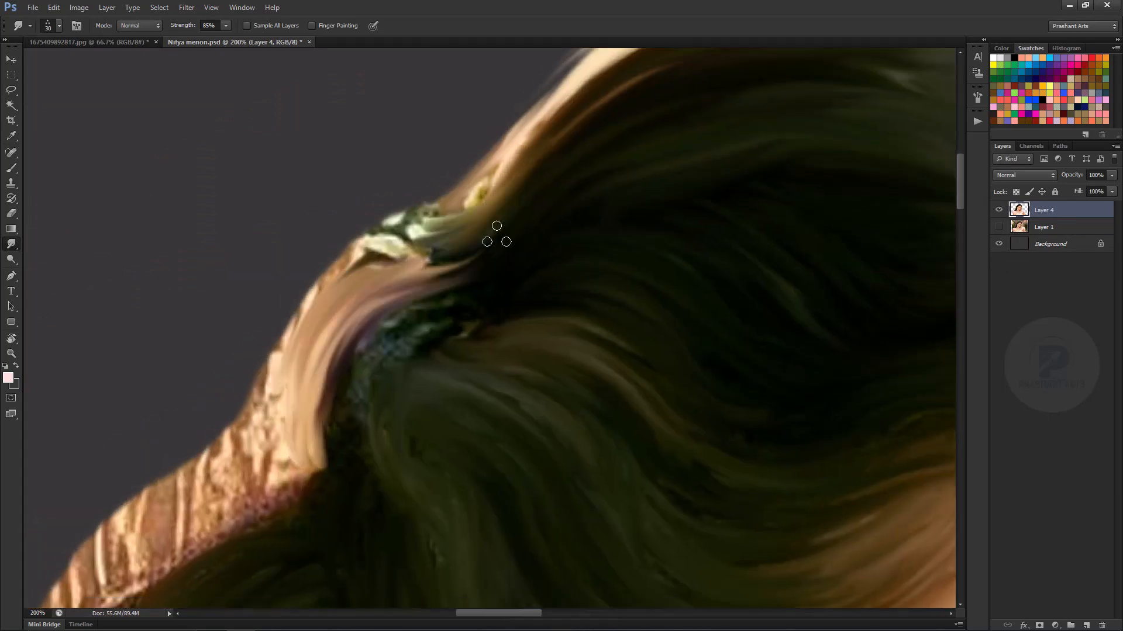
Smudge the image-right hair edge outward into loose strands with a 40 px brush, undoing a stray stroke.
{"action": "key", "text": "ctrl+minus"}
{"action": "left_click_drag", "start_coordinate": [701, 351], "coordinate": [351, 327]}
{"action": "left_click_drag", "start_coordinate": [515, 368], "coordinate": [526, 445]}
{"action": "left_click_drag", "start_coordinate": [526, 497], "coordinate": [500, 234]}
{"action": "left_click_drag", "start_coordinate": [514, 281], "coordinate": [520, 362]}
{"action": "left_click_drag", "start_coordinate": [517, 327], "coordinate": [523, 421]}
{"action": "left_click_drag", "start_coordinate": [509, 497], "coordinate": [534, 249]}
{"action": "key", "text": "ctrl+alt+z"}
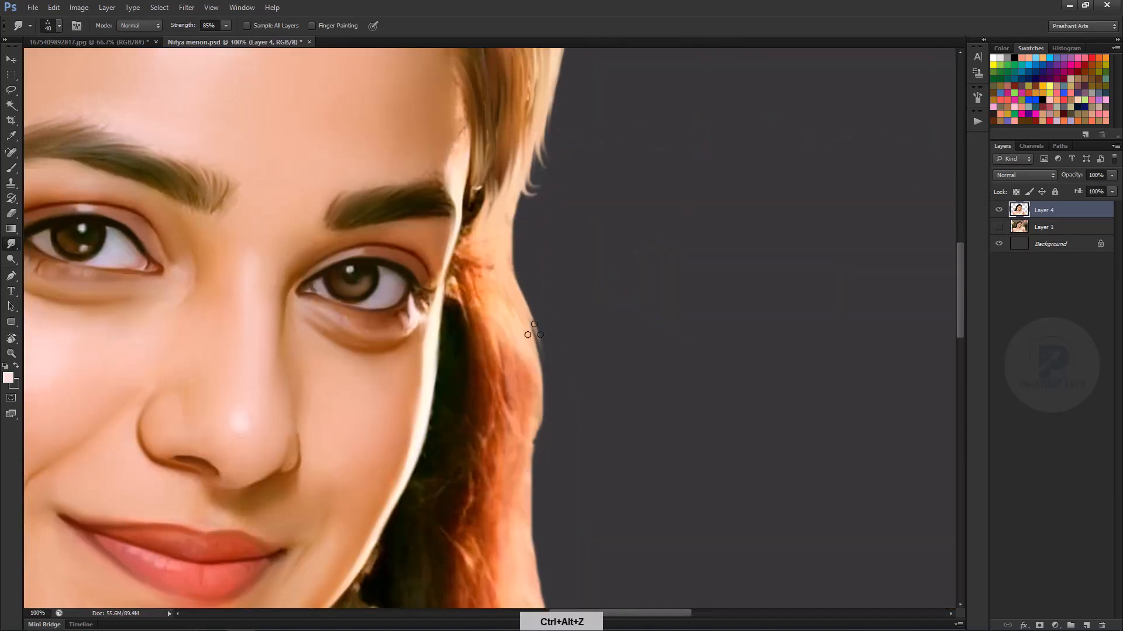
Smudge the image-right hair edge and the hair outline around the clip outward into fine strands with a 40 px brush.
{"action": "key", "text": "ctrl+minus"}
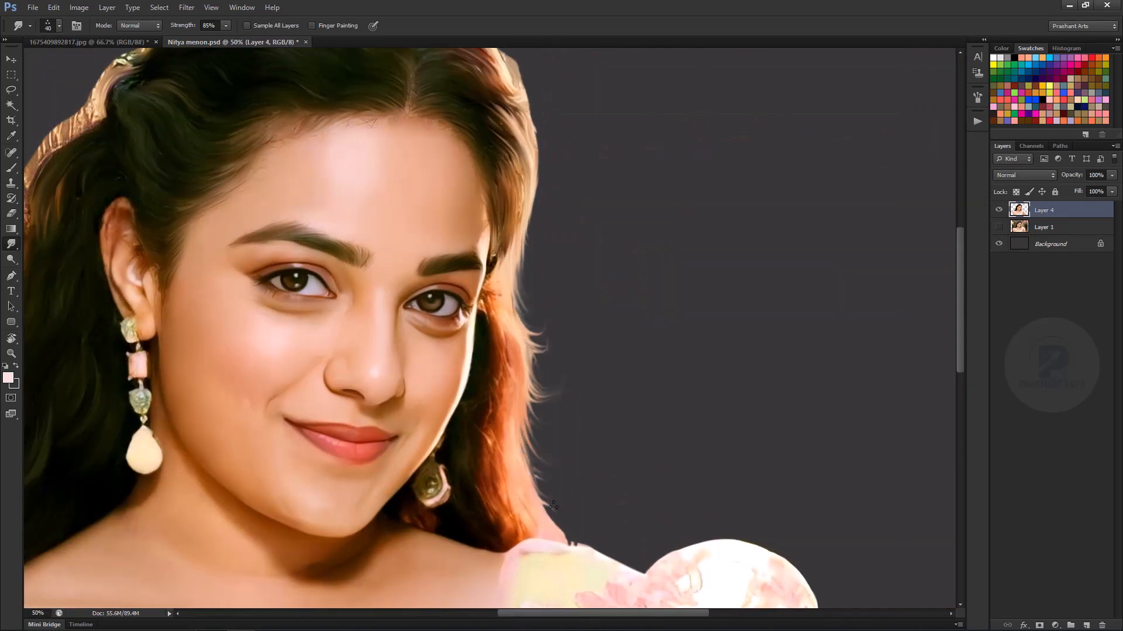
{"action": "left_click_drag", "start_coordinate": [514, 234], "coordinate": [669, 398]}
{"action": "mouse_move", "coordinate": [652, 216]}
{"action": "left_mouse_down"}
{"action": "mouse_move", "coordinate": [687, 313]}
{"action": "mouse_move", "coordinate": [691, 392]}
{"action": "left_mouse_up"}
{"action": "left_click_drag", "start_coordinate": [409, 328], "coordinate": [657, 325]}
{"action": "left_click_drag", "start_coordinate": [494, 286], "coordinate": [477, 273]}
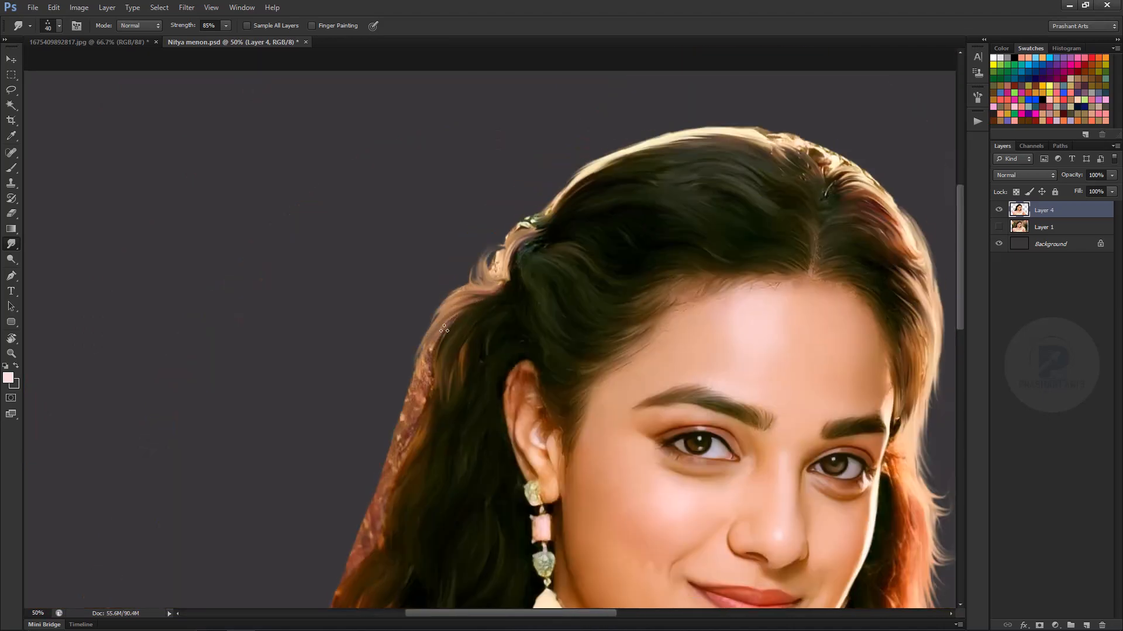
Smudge the long image-left hair edge down to the shoulder into loose strands with a 70 px brush, undoing a stray stroke.
{"action": "scroll", "coordinate": [454, 346], "scroll_direction": "down", "scroll_amount": 4}
{"action": "scroll", "coordinate": [483, 288], "scroll_direction": "left", "scroll_amount": 2}
{"action": "key", "text": "bracketright"}
{"action": "key", "text": "bracketright"}
{"action": "key", "text": "bracketright"}
{"action": "left_click_drag", "start_coordinate": [436, 418], "coordinate": [404, 476]}
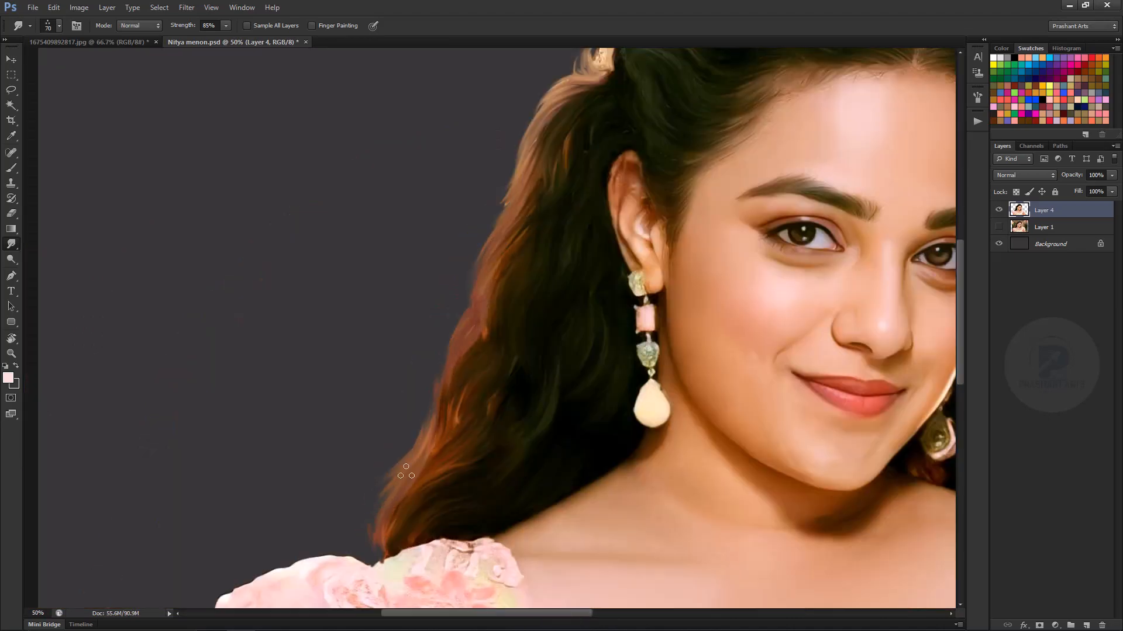
{"action": "left_click_drag", "start_coordinate": [512, 123], "coordinate": [454, 251]}
{"action": "key", "text": "ctrl+alt+z"}
{"action": "left_click_drag", "start_coordinate": [438, 432], "coordinate": [475, 302]}
{"action": "left_click_drag", "start_coordinate": [472, 234], "coordinate": [452, 316]}
Smudge the upper rim of the image-left ear with a round 40 px brush at 50% strength.
{"action": "key", "text": "ctrl+minus"}
{"action": "key", "text": "ctrl+minus"}
{"action": "key", "text": "ctrl+minus"}
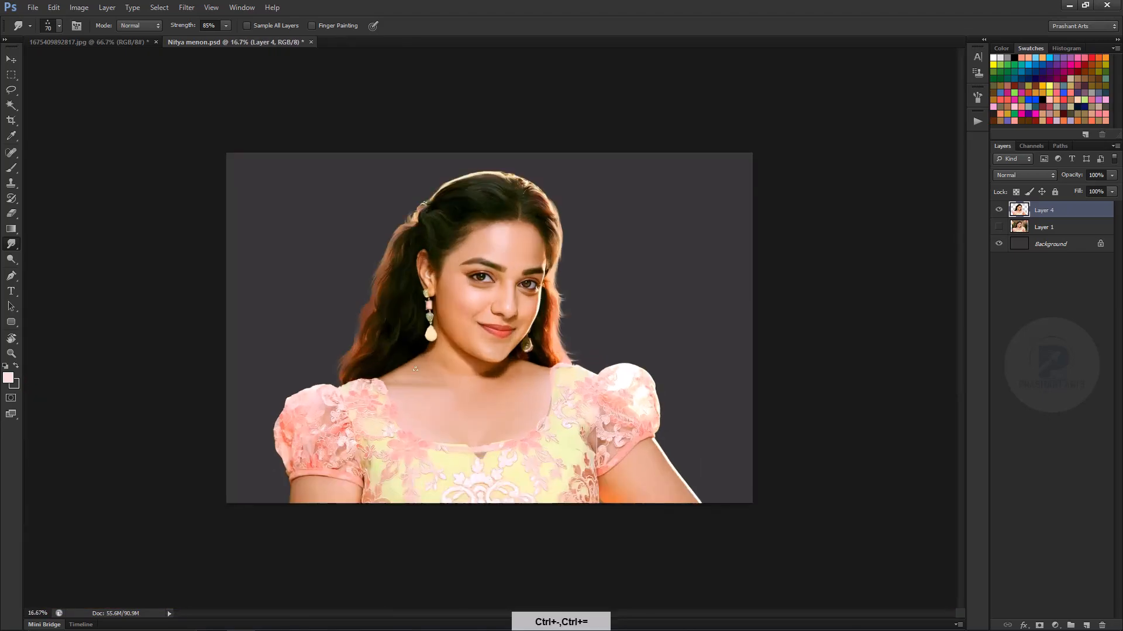
{"action": "key", "text": "ctrl+plus"}
{"action": "left_click", "coordinate": [77, 25]}
{"action": "left_click", "coordinate": [76, 26]}
{"action": "key", "text": "5"}
{"action": "key", "text": "ctrl+plus"}
{"action": "key", "text": "ctrl+plus"}
{"action": "key", "text": "ctrl+plus"}
{"action": "key", "text": "ctrl+plus"}
{"action": "key", "text": "ctrl+plus"}
{"action": "key", "text": "ctrl+plus"}
{"action": "key", "text": "bracketright"}
{"action": "key", "text": "bracketleft"}
{"action": "left_click_drag", "start_coordinate": [279, 340], "coordinate": [345, 292]}
{"action": "key", "text": "bracketleft"}
{"action": "key", "text": "bracketleft"}
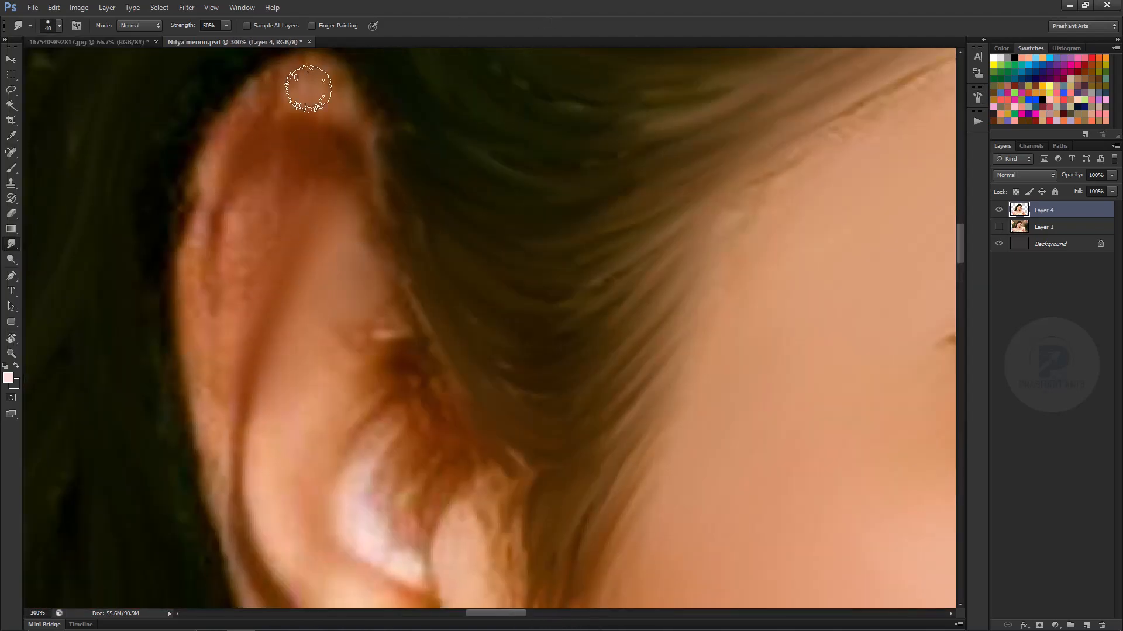
{"action": "left_click_drag", "start_coordinate": [306, 90], "coordinate": [214, 176]}
Smudge the outer rim and inner folds of the ear along their curves with a 30 px brush at 75% strength.
{"action": "key", "text": "bracketleft"}
{"action": "key", "text": "7"}
{"action": "key", "text": "5"}
{"action": "left_click_drag", "start_coordinate": [292, 239], "coordinate": [252, 404]}
{"action": "mouse_move", "coordinate": [304, 120]}
{"action": "left_mouse_down"}
{"action": "mouse_move", "coordinate": [204, 281]}
{"action": "mouse_move", "coordinate": [201, 456]}
{"action": "left_mouse_up"}
{"action": "left_click_drag", "start_coordinate": [306, 227], "coordinate": [316, 145]}
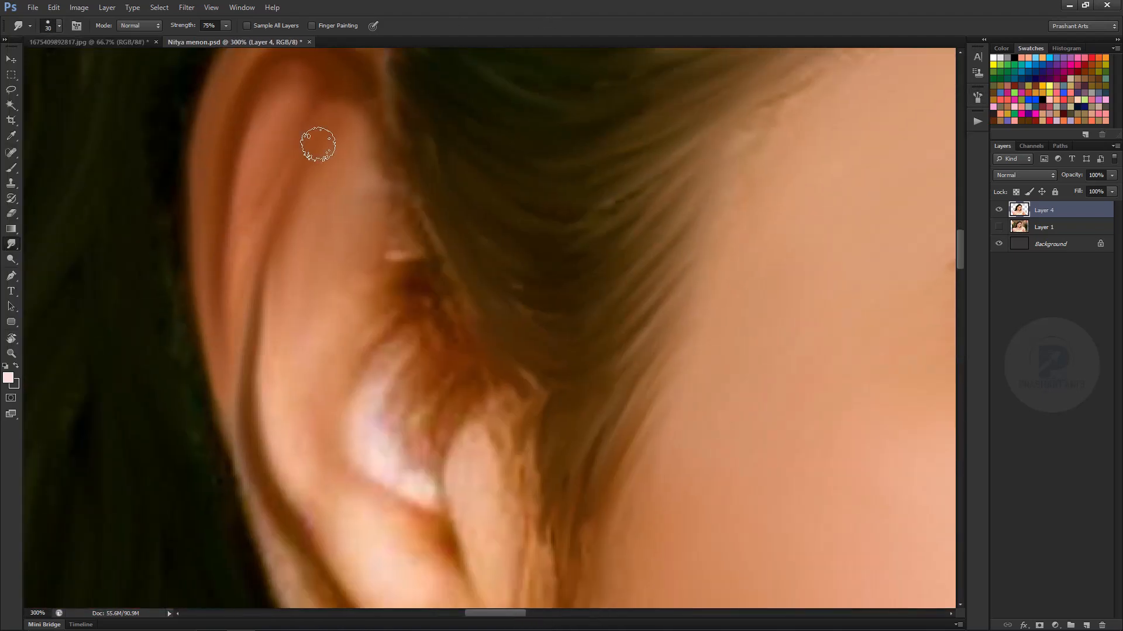
{"action": "left_click_drag", "start_coordinate": [280, 182], "coordinate": [249, 315]}
{"action": "left_click_drag", "start_coordinate": [321, 334], "coordinate": [393, 281]}
{"action": "left_click_drag", "start_coordinate": [391, 370], "coordinate": [376, 230]}
Smudge the inner ear hollow and the earlobe above the earring with smaller strokes at 75% strength.
{"action": "key", "text": "bracketleft"}
{"action": "mouse_move", "coordinate": [357, 345]}
{"action": "left_mouse_down"}
{"action": "mouse_move", "coordinate": [429, 278]}
{"action": "mouse_move", "coordinate": [421, 335]}
{"action": "left_mouse_up"}
{"action": "left_click_drag", "start_coordinate": [421, 234], "coordinate": [380, 246]}
{"action": "left_click_drag", "start_coordinate": [421, 526], "coordinate": [466, 273]}
{"action": "key", "text": "bracketright"}
{"action": "key", "text": "bracketright"}
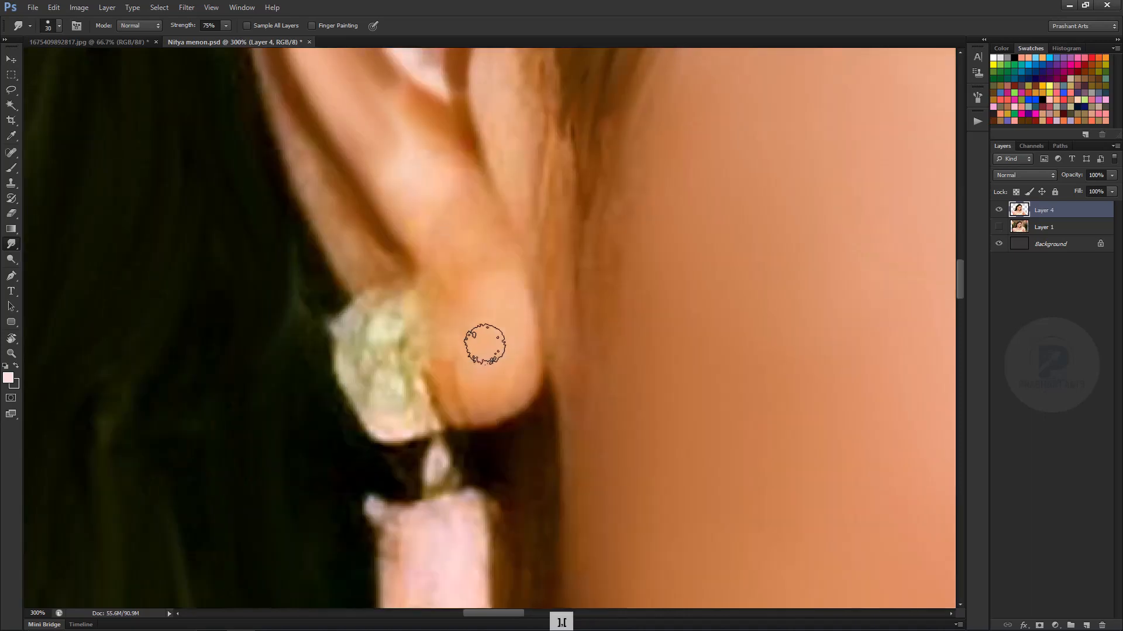
{"action": "left_click_drag", "start_coordinate": [484, 344], "coordinate": [553, 327]}
{"action": "key", "text": "bracketleft"}
Smudge the rim and stone edges of the image-right earring with a 25 px brush at 75% strength.
{"action": "key", "text": "ctrl+minus"}
{"action": "key", "text": "ctrl+minus"}
{"action": "key", "text": "ctrl+minus"}
{"action": "key", "text": "ctrl+minus"}
{"action": "key", "text": "ctrl+plus"}
{"action": "key", "text": "ctrl+plus"}
{"action": "key", "text": "ctrl+plus"}
{"action": "key", "text": "ctrl+plus"}
{"action": "key", "text": "ctrl+plus"}
{"action": "left_click_drag", "start_coordinate": [818, 497], "coordinate": [351, 204]}
{"action": "left_click", "coordinate": [977, 97]}
{"action": "left_click", "coordinate": [977, 98]}
{"action": "key", "text": "bracketleft"}
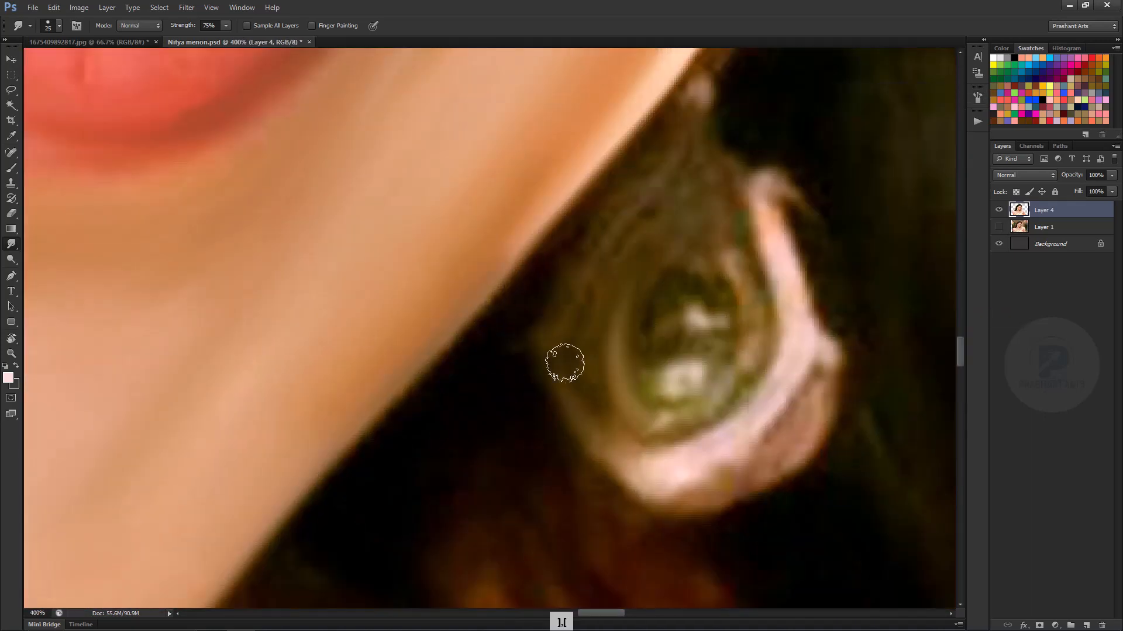
{"action": "left_click_drag", "start_coordinate": [672, 473], "coordinate": [578, 374]}
{"action": "mouse_move", "coordinate": [774, 220]}
{"action": "left_mouse_down"}
{"action": "mouse_move", "coordinate": [809, 374]}
{"action": "mouse_move", "coordinate": [703, 534]}
{"action": "left_mouse_up"}
Smudge the reddish hair beside the image-right cheek along its growth direction with a 25 px brush at 85% strength.
{"action": "key", "text": "ctrl+minus"}
{"action": "key", "text": "ctrl+minus"}
{"action": "key", "text": "bracketright"}
{"action": "key", "text": "bracketright"}
{"action": "key", "text": "bracketleft"}
{"action": "key", "text": "bracketleft"}
{"action": "key", "text": "8"}
{"action": "key", "text": "5"}
{"action": "left_click_drag", "start_coordinate": [725, 409], "coordinate": [705, 234]}
{"action": "left_click_drag", "start_coordinate": [739, 283], "coordinate": [689, 448]}
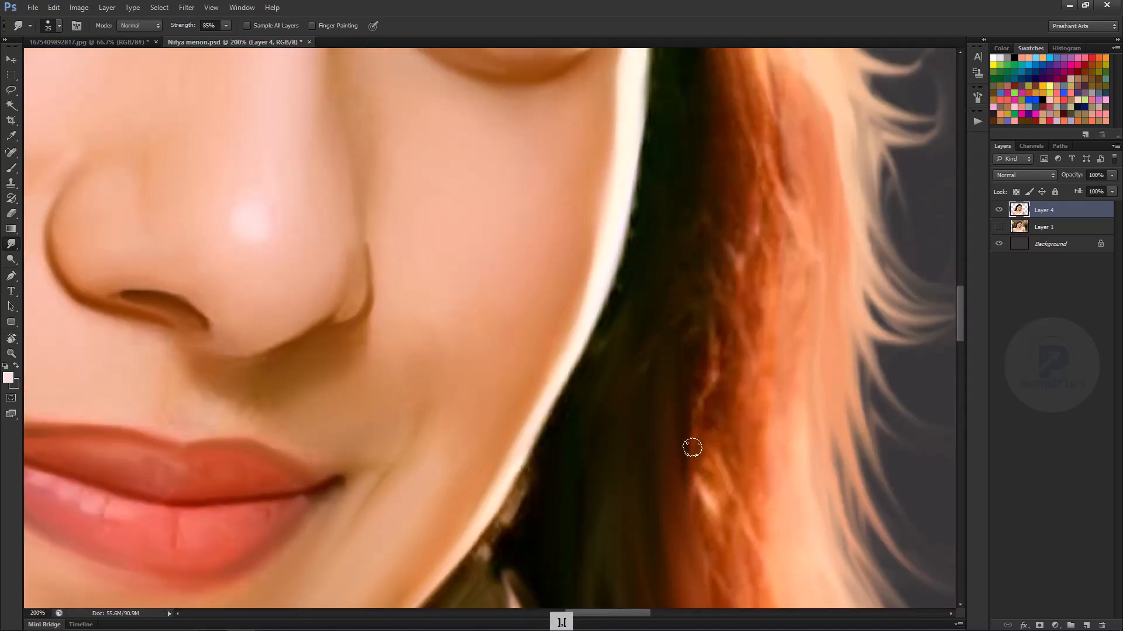
{"action": "left_click_drag", "start_coordinate": [760, 152], "coordinate": [737, 339]}
Touch up the skin around the image-left ear and cheek with the Smudge tool at 75% strength.
{"action": "key", "text": "ctrl+minus"}
{"action": "key", "text": "ctrl+minus"}
{"action": "key", "text": "ctrl+minus"}
{"action": "key", "text": "ctrl+minus"}
{"action": "key", "text": "ctrl+minus"}
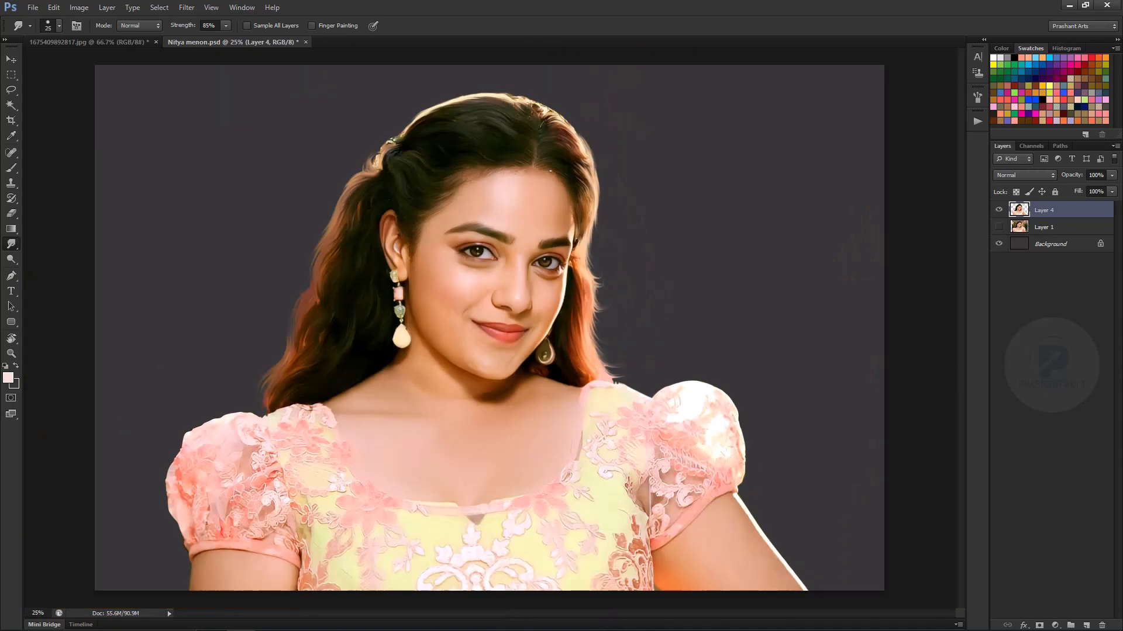
{"action": "key", "text": "ctrl+plus"}
{"action": "key", "text": "ctrl+plus"}
{"action": "key", "text": "ctrl+plus"}
{"action": "key", "text": "ctrl+plus"}
{"action": "key", "text": "ctrl+plus"}
{"action": "key", "text": "7"}
{"action": "key", "text": "5"}
{"action": "key", "text": "bracketright"}
{"action": "key", "text": "bracketright"}
{"action": "left_click_drag", "start_coordinate": [622, 299], "coordinate": [523, 292]}
{"action": "key", "text": "bracketright"}
{"action": "key", "text": "bracketright"}
{"action": "key", "text": "bracketright"}
{"action": "key", "text": "bracketright"}
{"action": "key", "text": "bracketright"}
{"action": "key", "text": "bracketright"}
{"action": "key", "text": "bracketright"}
{"action": "key", "text": "bracketright"}
{"action": "key", "text": "ctrl+minus"}
{"action": "key", "text": "bracketleft"}
{"action": "key", "text": "bracketleft"}
{"action": "key", "text": "bracketleft"}
{"action": "key", "text": "bracketleft"}
{"action": "key", "text": "bracketleft"}
{"action": "key", "text": "bracketleft"}
Duplicate Layer 4 and save the document.
{"action": "key", "text": "ctrl+j"}
{"action": "key", "text": "ctrl+plus"}
{"action": "key", "text": "ctrl+s"}
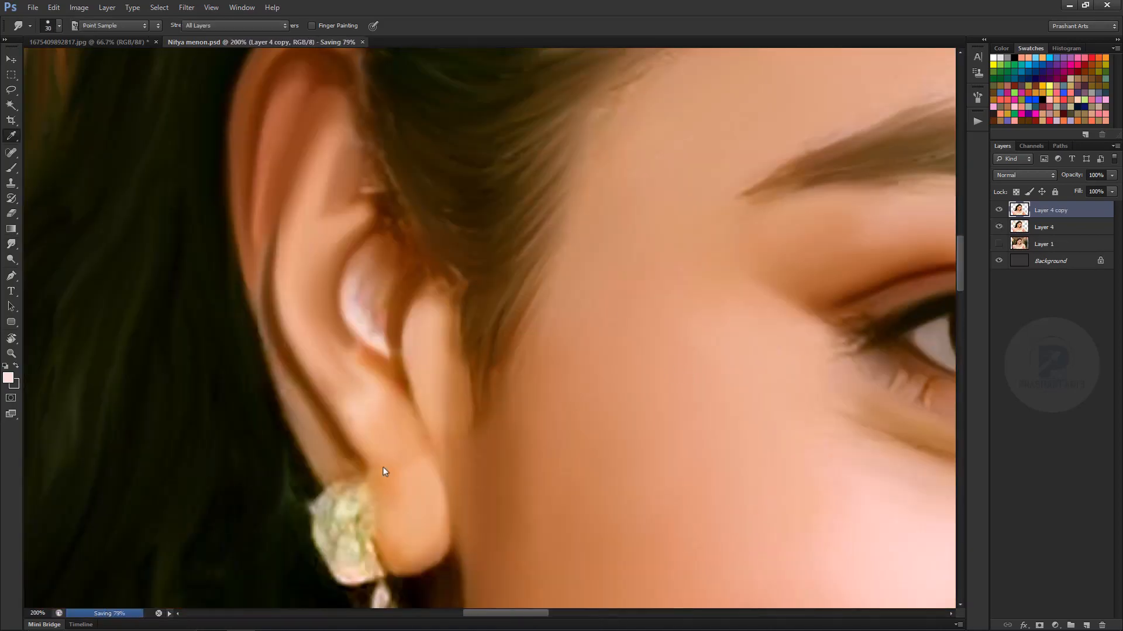
{"action": "left_click", "coordinate": [383, 470]}
Smudge white highlights into the iris and lower lid of the image-left eye on Layer 4 copy with a 10 px brush.
{"action": "key", "text": "ctrl+plus"}
{"action": "key", "text": "ctrl+minus"}
{"action": "key", "text": "ctrl+plus"}
{"action": "key", "text": "ctrl+plus"}
{"action": "key", "text": "bracketleft"}
{"action": "key", "text": "bracketleft"}
{"action": "key", "text": "bracketleft"}
{"action": "key", "text": "bracketleft"}
{"action": "key", "text": "bracketleft"}
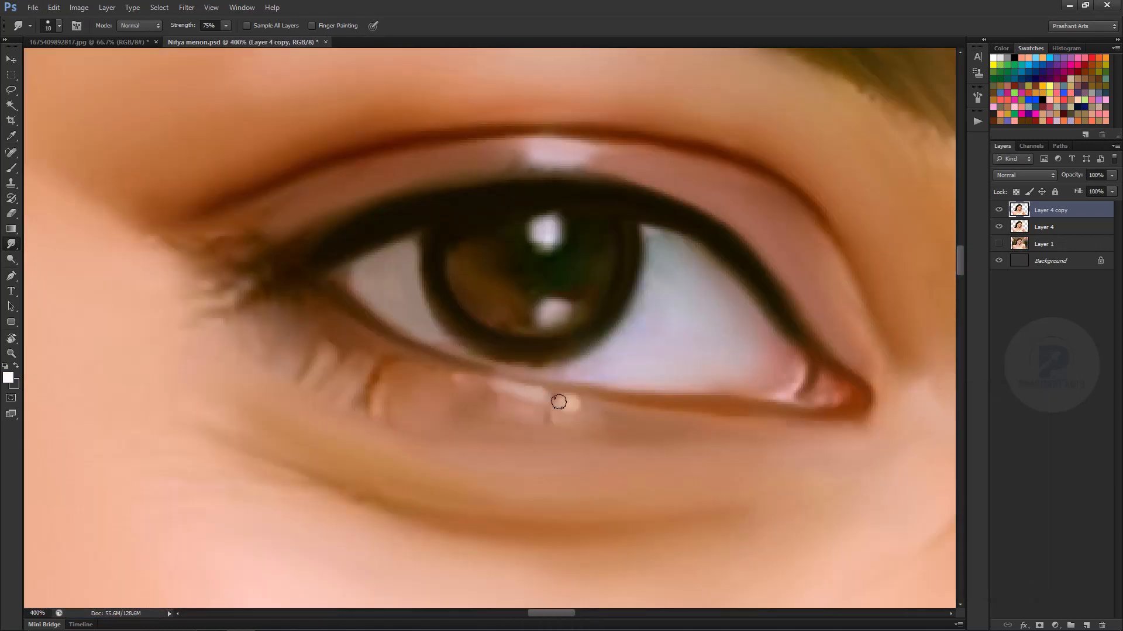
{"action": "mouse_move", "coordinate": [559, 402]}
{"action": "left_mouse_down"}
{"action": "mouse_move", "coordinate": [514, 306]}
{"action": "mouse_move", "coordinate": [497, 297]}
{"action": "left_mouse_up"}
Smudge white highlights into the iris and lower lid of the image-right eye at 75% strength.
{"action": "key", "text": "ctrl+minus"}
{"action": "key", "text": "ctrl+minus"}
{"action": "key", "text": "ctrl+plus"}
{"action": "key", "text": "ctrl+plus"}
{"action": "key", "text": "bracketright"}
{"action": "key", "text": "bracketright"}
{"action": "key", "text": "bracketright"}
{"action": "key", "text": "bracketright"}
{"action": "mouse_move", "coordinate": [399, 427]}
{"action": "left_mouse_down"}
{"action": "mouse_move", "coordinate": [490, 293]}
{"action": "mouse_move", "coordinate": [508, 238]}
{"action": "left_mouse_up"}
{"action": "key", "text": "bracketleft"}
{"action": "key", "text": "bracketleft"}
{"action": "left_click_drag", "start_coordinate": [234, 174], "coordinate": [319, 173]}
{"action": "mouse_move", "coordinate": [509, 238]}
{"action": "left_mouse_down"}
{"action": "mouse_move", "coordinate": [784, 356]}
{"action": "mouse_move", "coordinate": [446, 299]}
{"action": "mouse_move", "coordinate": [599, 388]}
{"action": "left_mouse_up"}
{"action": "key", "text": "bracketleft"}
{"action": "key", "text": "bracketleft"}
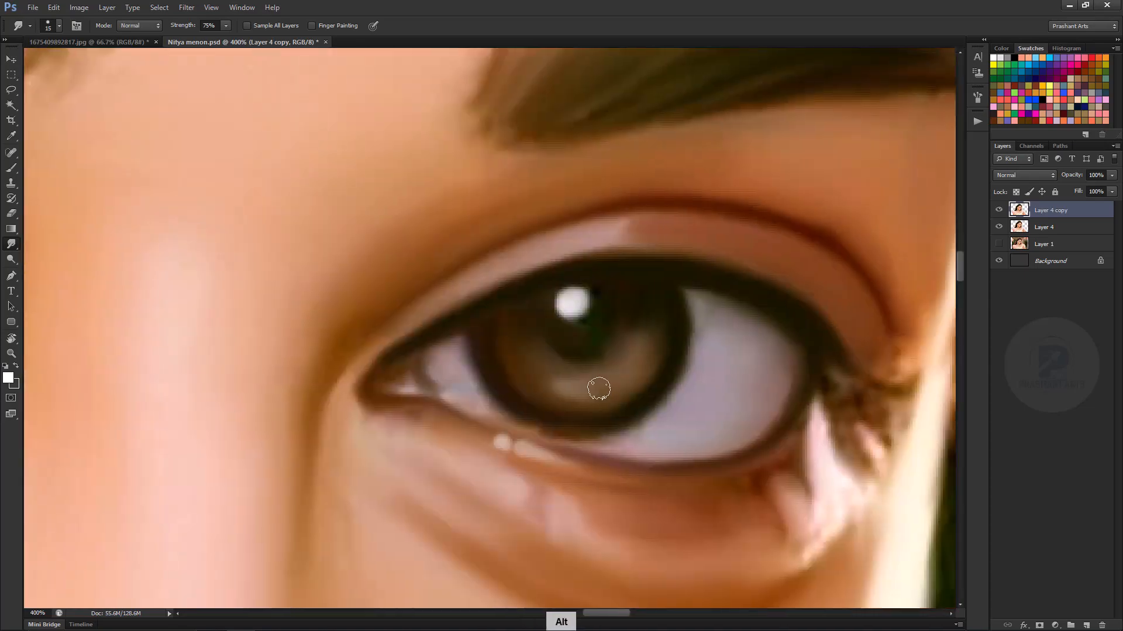
Examine the eye highlights close up and against the whole portrait.
{"action": "key", "text": "ctrl+minus"}
{"action": "key", "text": "ctrl+minus"}
{"action": "key", "text": "ctrl+minus"}
{"action": "key", "text": "ctrl+minus"}
{"action": "key", "text": "ctrl+minus"}
{"action": "key", "text": "ctrl+minus"}
{"action": "key", "text": "ctrl+plus"}
{"action": "key", "text": "ctrl+plus"}
{"action": "key", "text": "ctrl+plus"}
{"action": "key", "text": "ctrl+plus"}
{"action": "key", "text": "ctrl+plus"}
{"action": "key", "text": "ctrl+plus"}
{"action": "left_click_drag", "start_coordinate": [246, 275], "coordinate": [451, 290]}
{"action": "key", "text": "ctrl+minus"}
{"action": "key", "text": "ctrl+minus"}
{"action": "key", "text": "ctrl+minus"}
{"action": "key", "text": "ctrl+minus"}
{"action": "key", "text": "ctrl+minus"}
Smooth the neck and shoulder skin below the chin with a 150 px Smudge brush at 75% strength.
{"action": "left_click_drag", "start_coordinate": [468, 467], "coordinate": [465, 257]}
{"action": "key", "text": "ctrl+plus"}
{"action": "key", "text": "ctrl+plus"}
{"action": "key", "text": "ctrl+plus"}
{"action": "left_click_drag", "start_coordinate": [701, 578], "coordinate": [393, 440]}
{"action": "key", "text": "bracketright"}
{"action": "key", "text": "bracketright"}
{"action": "key", "text": "bracketright"}
{"action": "key", "text": "bracketright"}
{"action": "key", "text": "bracketright"}
{"action": "key", "text": "bracketright"}
{"action": "key", "text": "bracketright"}
{"action": "key", "text": "bracketright"}
{"action": "key", "text": "bracketright"}
{"action": "key", "text": "bracketright"}
{"action": "key", "text": "bracketright"}
{"action": "key", "text": "bracketright"}
{"action": "key", "text": "bracketright"}
{"action": "key", "text": "bracketright"}
{"action": "key", "text": "bracketleft"}
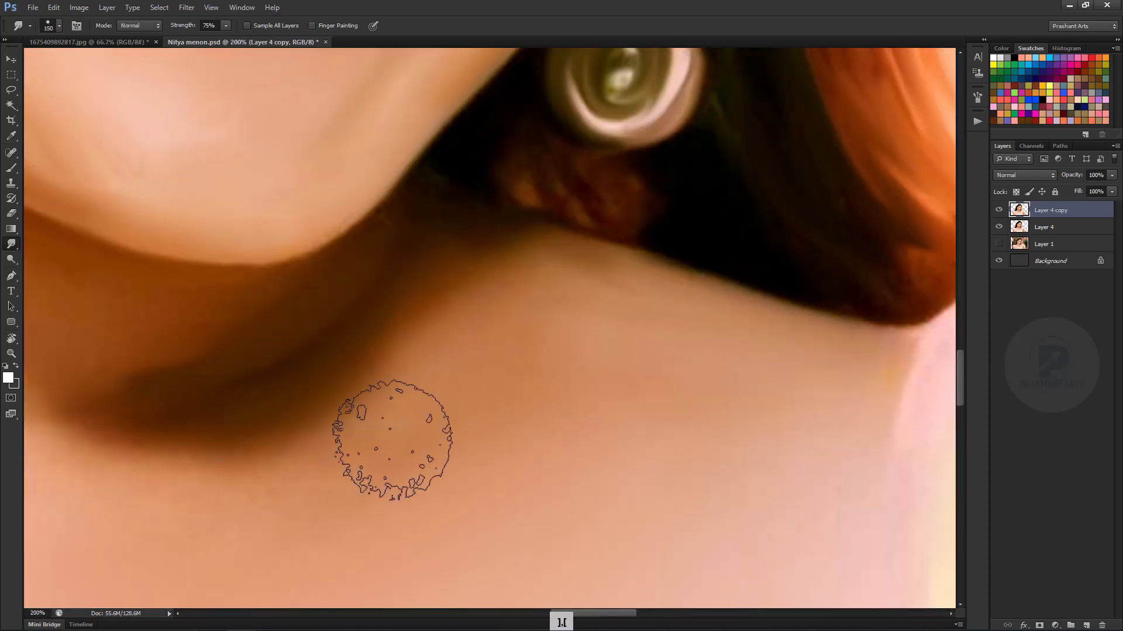
Smudge the chest skin along the dress neckline on the image-right side with a 60 px brush.
{"action": "key", "text": "ctrl+minus"}
{"action": "left_click_drag", "start_coordinate": [375, 596], "coordinate": [551, 381]}
{"action": "key", "text": "ctrl+plus"}
{"action": "key", "text": "bracketleft"}
{"action": "key", "text": "bracketleft"}
{"action": "key", "text": "ctrl+minus"}
{"action": "key", "text": "ctrl+minus"}
{"action": "left_click_drag", "start_coordinate": [444, 326], "coordinate": [635, 426]}
{"action": "left_click_drag", "start_coordinate": [877, 266], "coordinate": [564, 263]}
{"action": "key", "text": "bracketleft"}
{"action": "key", "text": "bracketleft"}
{"action": "key", "text": "bracketleft"}
{"action": "key", "text": "bracketleft"}
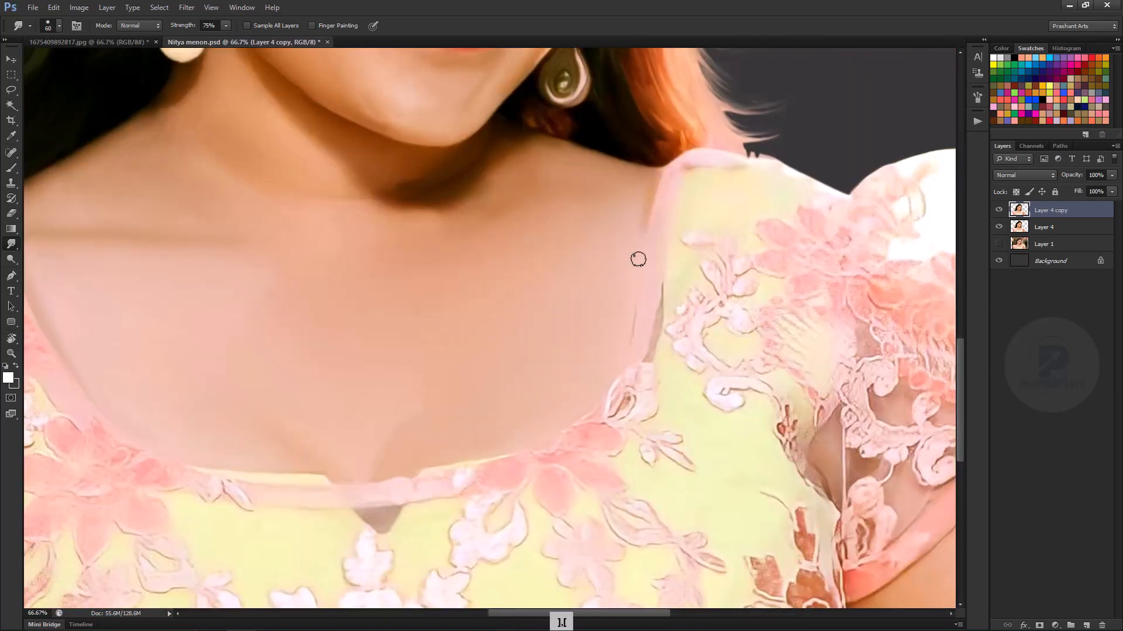
{"action": "left_click_drag", "start_coordinate": [638, 259], "coordinate": [615, 376]}
Smudge the skin of the image-right arm with a larger brush.
{"action": "key", "text": "ctrl+minus"}
{"action": "key", "text": "ctrl+minus"}
{"action": "key", "text": "ctrl+minus"}
{"action": "key", "text": "ctrl+plus"}
{"action": "left_click_drag", "start_coordinate": [770, 596], "coordinate": [489, 328]}
{"action": "key", "text": "ctrl+plus"}
{"action": "key", "text": "ctrl+plus"}
{"action": "key", "text": "ctrl+plus"}
{"action": "key", "text": "bracketright"}
{"action": "key", "text": "bracketright"}
{"action": "key", "text": "bracketright"}
{"action": "key", "text": "bracketright"}
{"action": "key", "text": "bracketright"}
{"action": "key", "text": "bracketright"}
{"action": "key", "text": "bracketright"}
{"action": "key", "text": "bracketright"}
{"action": "key", "text": "bracketright"}
{"action": "left_click_drag", "start_coordinate": [727, 362], "coordinate": [562, 329]}
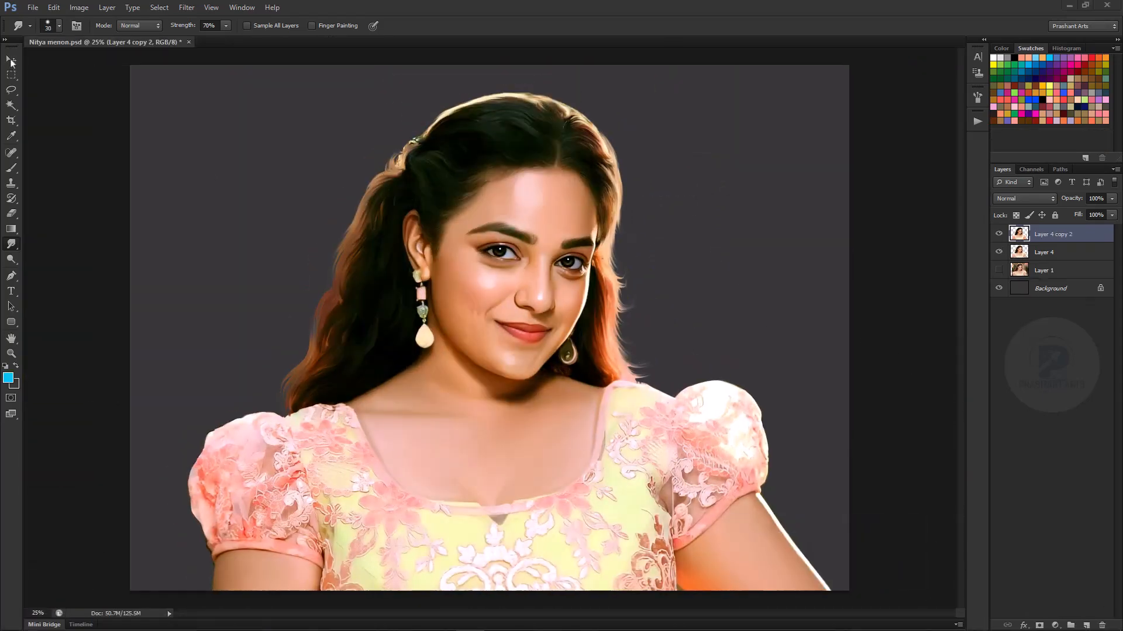
{"action": "left_click", "coordinate": [11, 60]}
{"action": "key", "text": "ctrl+minus"}
{"action": "key", "text": "ctrl+equal"}
{"action": "key", "text": "ctrl+equal"}
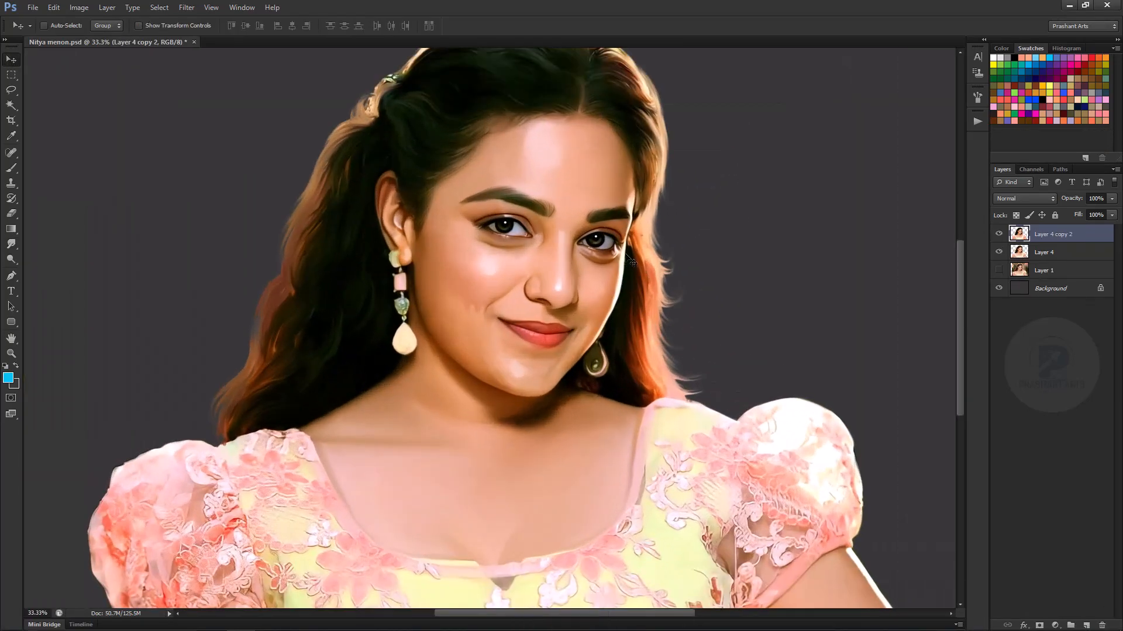
{"action": "key", "text": "ctrl+minus"}
{"action": "key", "text": "ctrl+minus"}
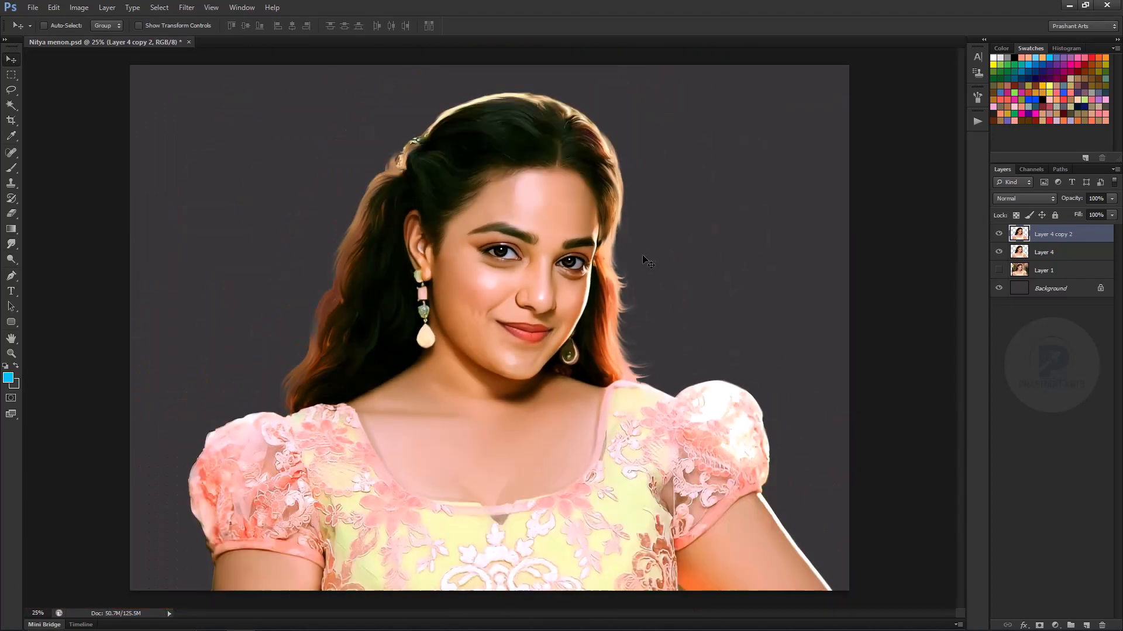
Set up the Brush tool with a 10 px tip at 31% opacity and pen pressure controlling opacity.
{"action": "key", "text": "ctrl+equal"}
{"action": "left_click", "coordinate": [12, 169]}
{"action": "key", "text": "bracketright"}
{"action": "key", "text": "bracketleft"}
{"action": "key", "text": "bracketleft"}
{"action": "key", "text": "bracketleft"}
{"action": "key", "text": "bracketleft"}
{"action": "key", "text": "bracketleft"}
{"action": "key", "text": "bracketleft"}
{"action": "key", "text": "bracketleft"}
{"action": "key", "text": "bracketleft"}
{"action": "key", "text": "bracketleft"}
{"action": "key", "text": "bracketleft"}
{"action": "key", "text": "bracketleft"}
{"action": "key", "text": "bracketleft"}
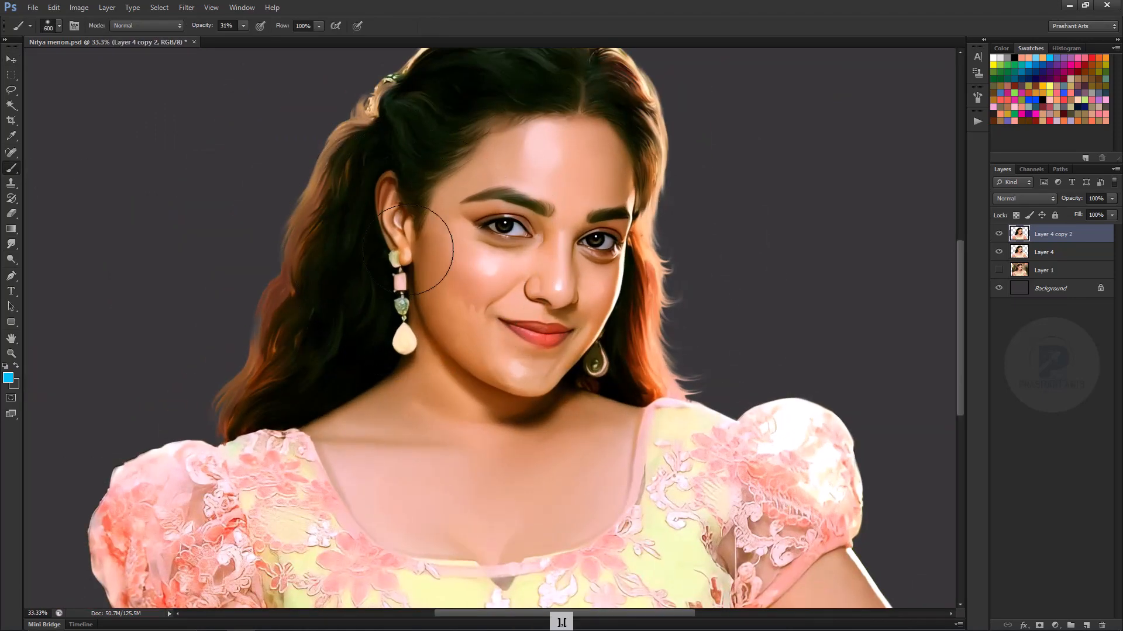
{"action": "left_click", "coordinate": [260, 26]}
{"action": "key", "text": "ctrl+equal"}
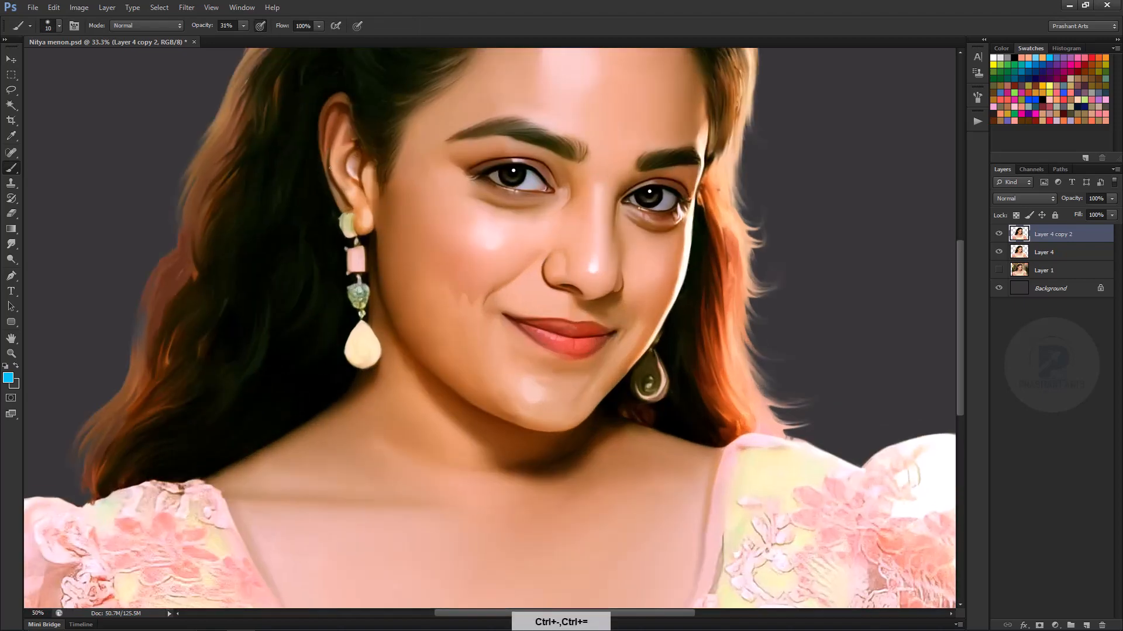
Touch up the fine details of the image-left earring on Layer 4 copy 2 with a 7 px black brush.
{"action": "key", "text": "ctrl+equal"}
{"action": "left_click_drag", "start_coordinate": [343, 200], "coordinate": [428, 315]}
{"action": "key", "text": "ctrl+equal"}
{"action": "key", "text": "bracketleft"}
{"action": "key", "text": "bracketleft"}
{"action": "key", "text": "bracketleft"}
{"action": "key", "text": "bracketleft"}
{"action": "key", "text": "bracketleft"}
{"action": "key", "text": "bracketleft"}
{"action": "key", "text": "bracketleft"}
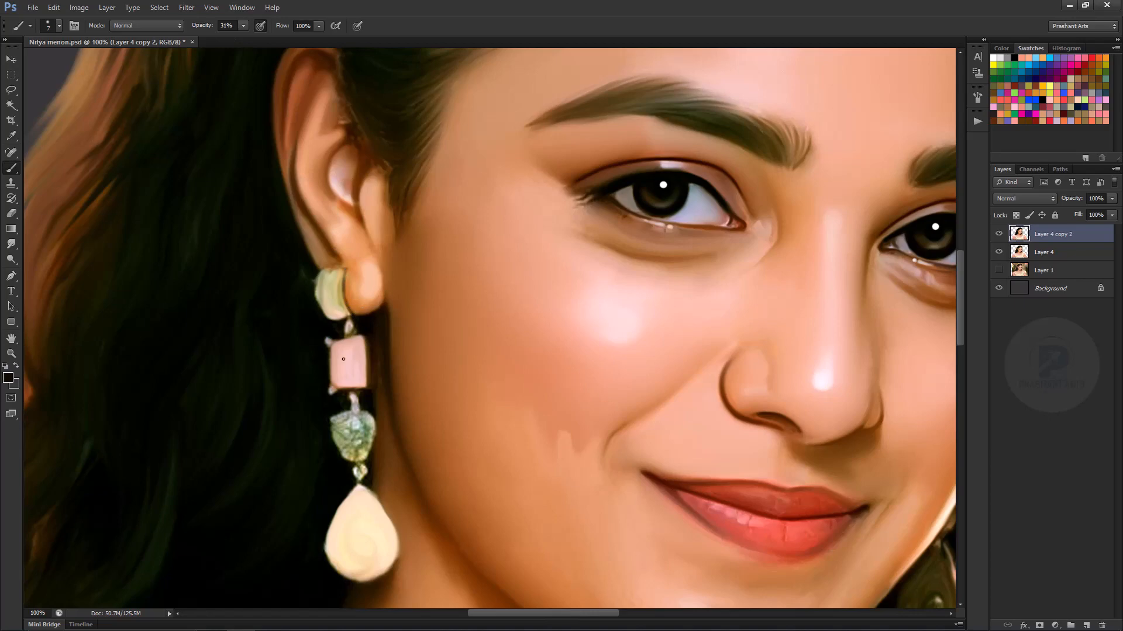
{"action": "key", "text": "ctrl+minus"}
{"action": "key", "text": "ctrl+minus"}
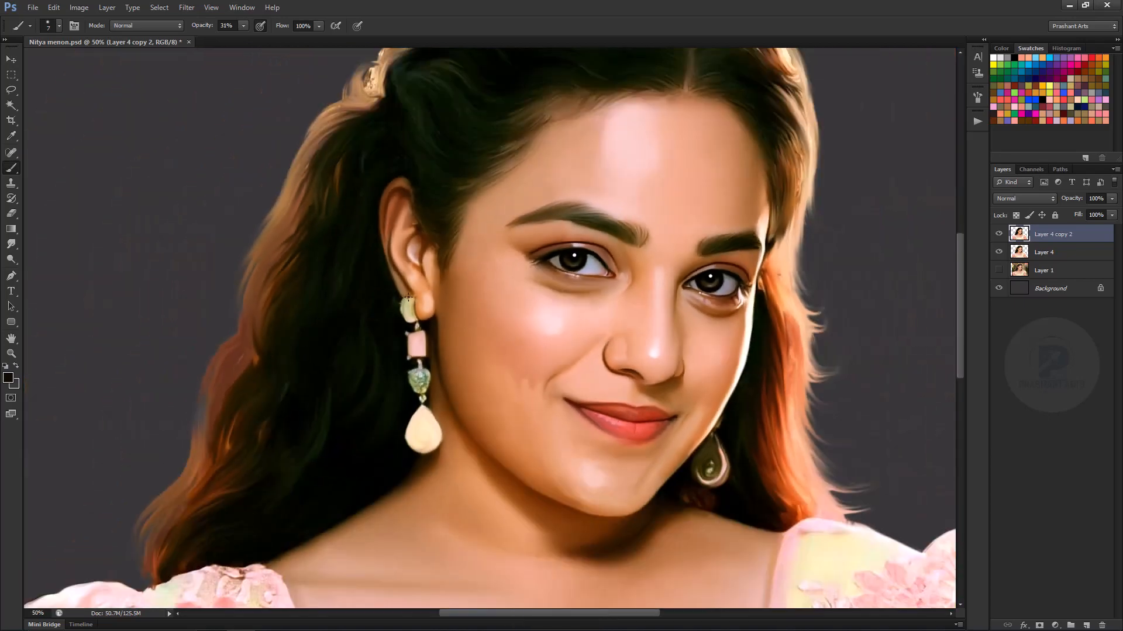
Trace the outline of the lips with a closed Pen path and convert it to a selection.
{"action": "key", "text": "ctrl+minus"}
{"action": "key", "text": "ctrl+minus"}
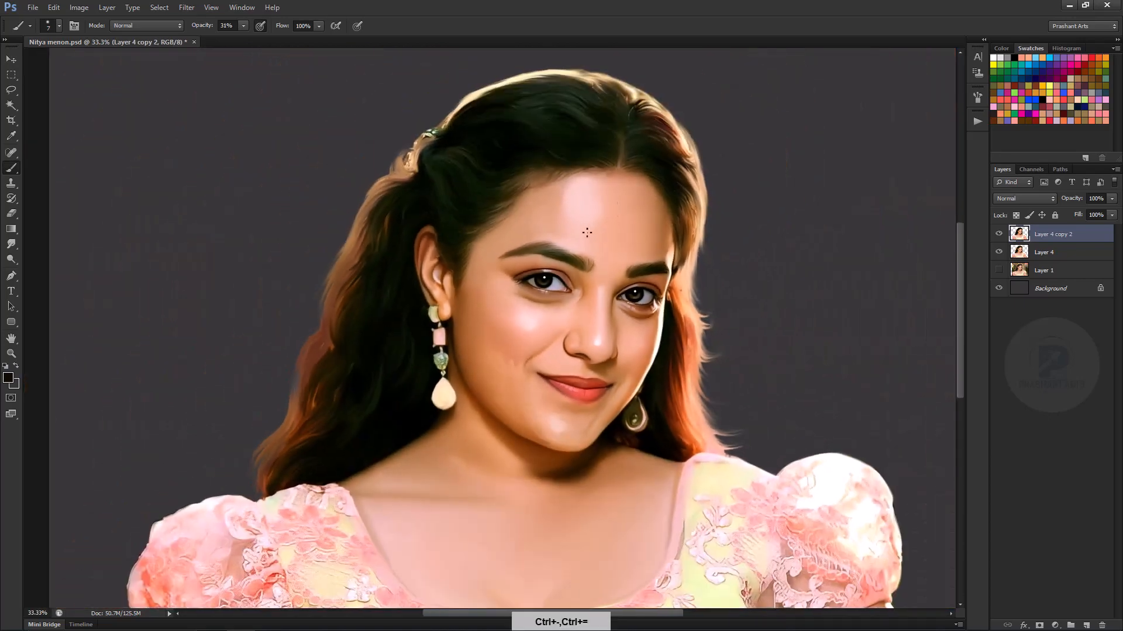
{"action": "key", "text": "p"}
{"action": "key", "text": "ctrl+plus"}
{"action": "key", "text": "ctrl+plus"}
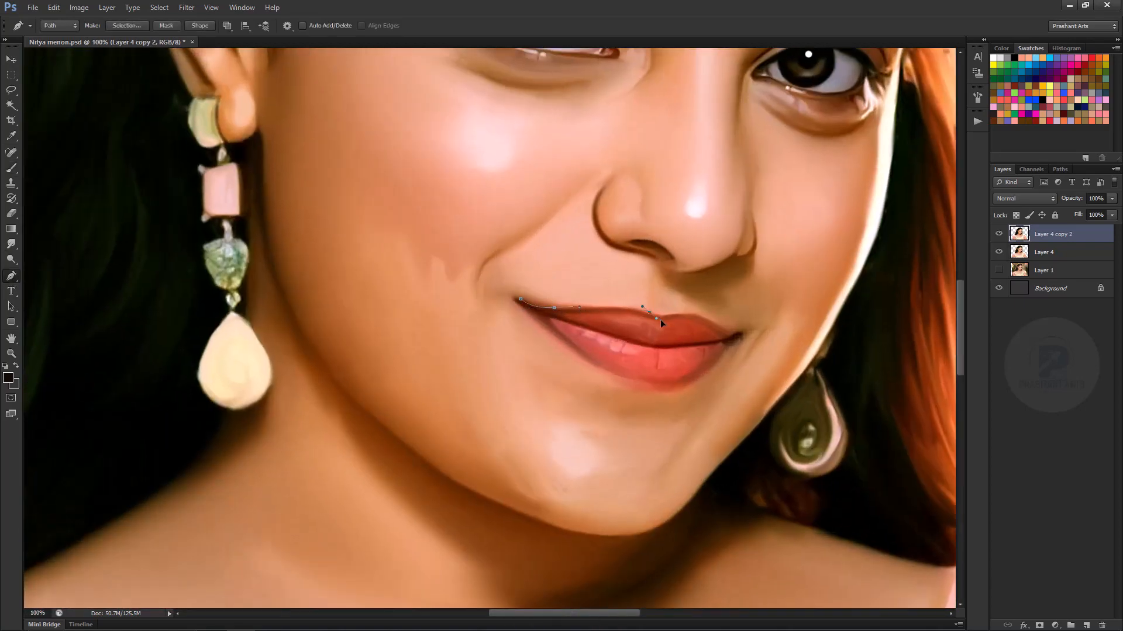
{"action": "left_click_drag", "start_coordinate": [660, 319], "coordinate": [668, 317]}
{"action": "left_click_drag", "start_coordinate": [610, 374], "coordinate": [607, 376]}
{"action": "left_click_drag", "start_coordinate": [521, 299], "coordinate": [529, 308]}
{"action": "key", "text": "ctrl+Return"}
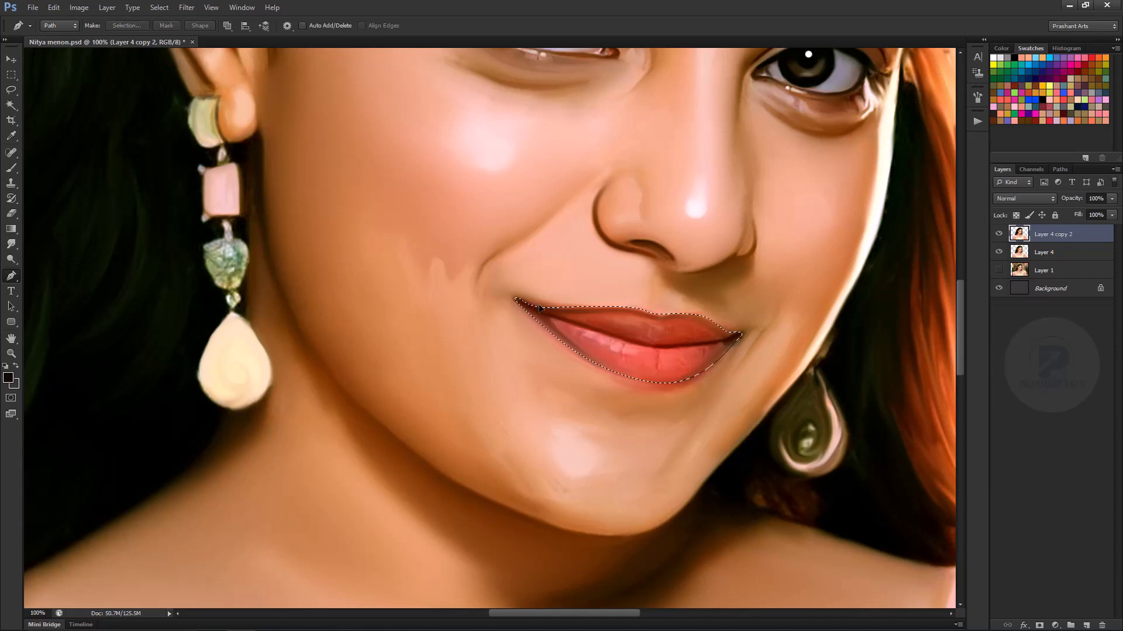
Feather the lip selection by 2 px and copy the lips onto a new layer.
{"action": "key", "text": "shift+F6"}
{"action": "type", "text": "2"}
{"action": "key", "text": "Return"}
{"action": "key", "text": "ctrl+shift+alt+n"}
Make the lips pinker with Color Balance midtones at +9 cyan-red and -25 magenta-green.
{"action": "key", "text": "ctrl+minus"}
{"action": "key", "text": "ctrl+minus"}
{"action": "key", "text": "ctrl+minus"}
{"action": "key", "text": "ctrl+minus"}
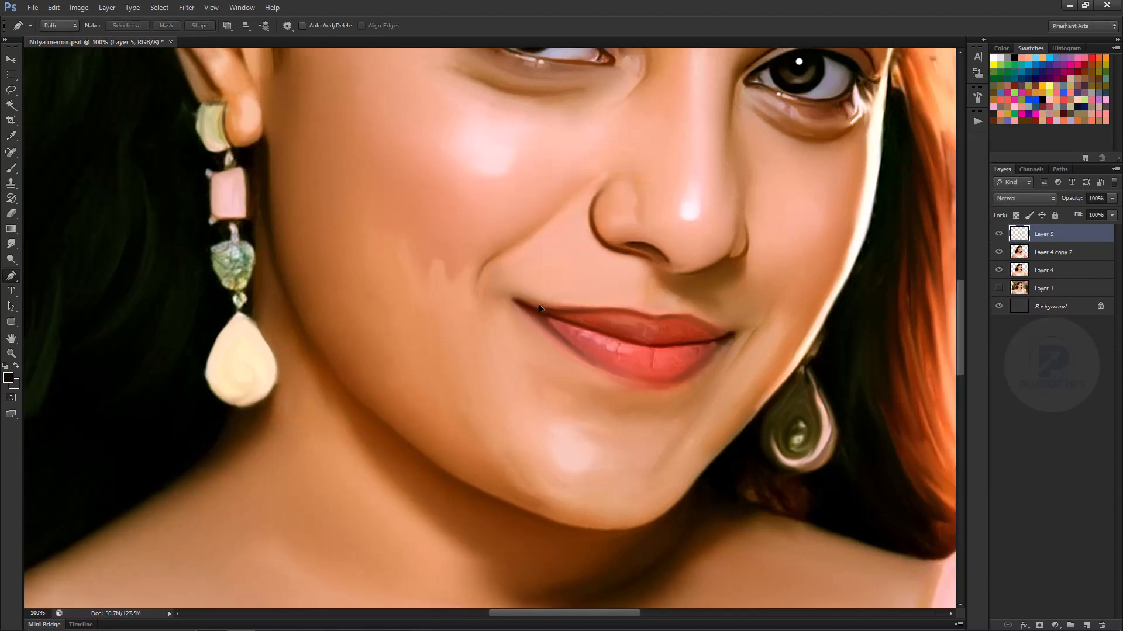
{"action": "key", "text": "ctrl+b"}
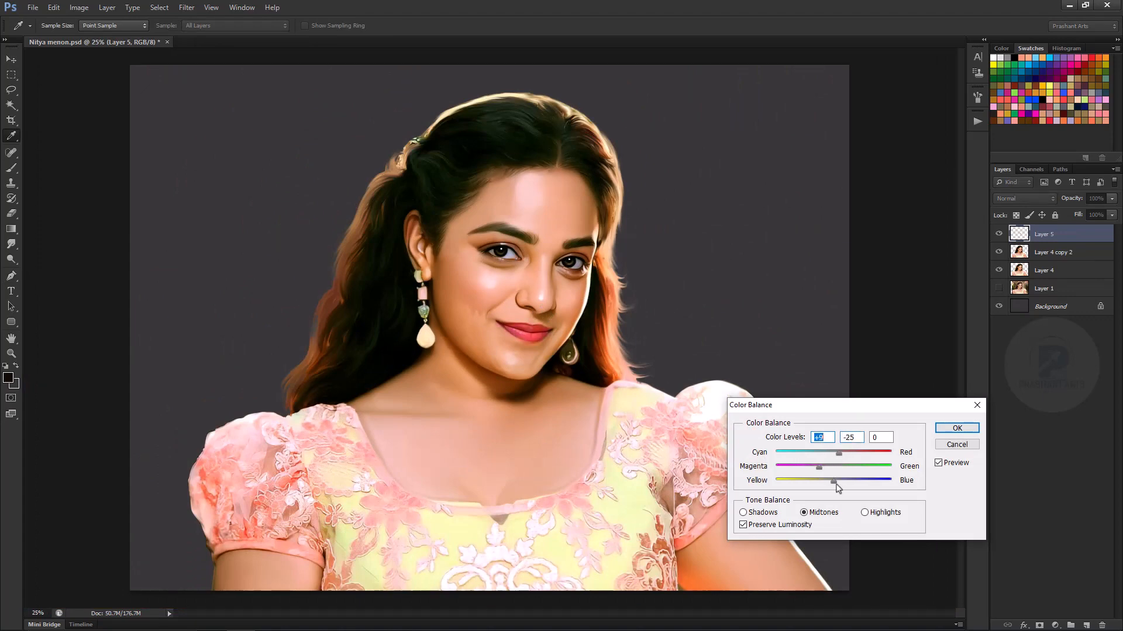
{"action": "key", "text": "Return"}
{"action": "key", "text": "m"}
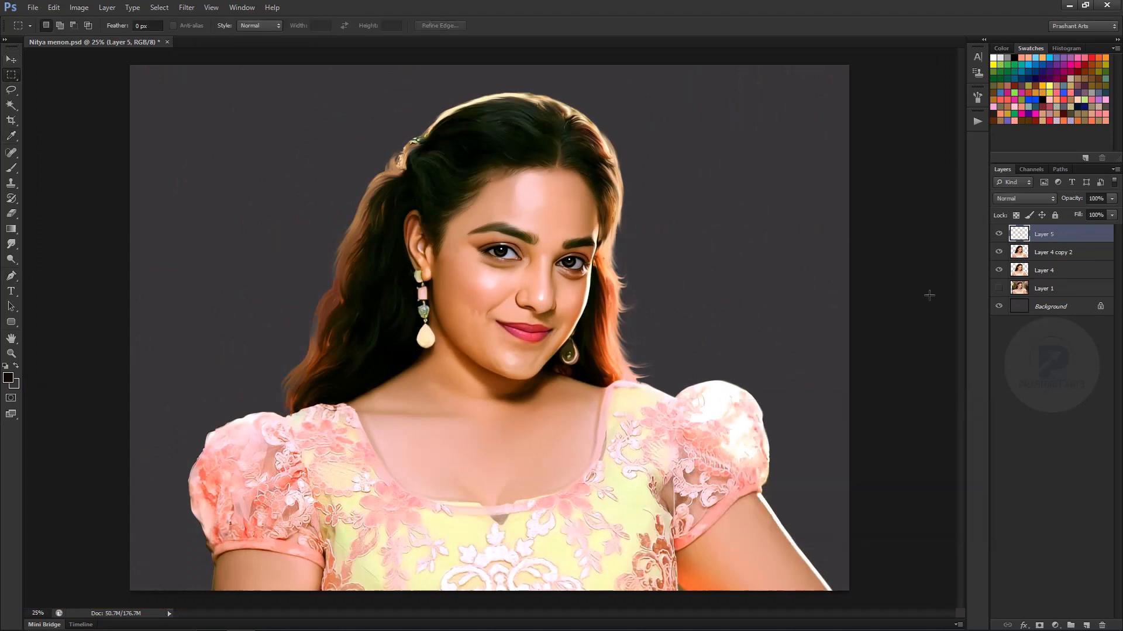
Add a new layer above Layer 5 and set its blend mode to Color.
{"action": "left_click", "coordinate": [1084, 625]}
{"action": "left_click", "coordinate": [1024, 198]}
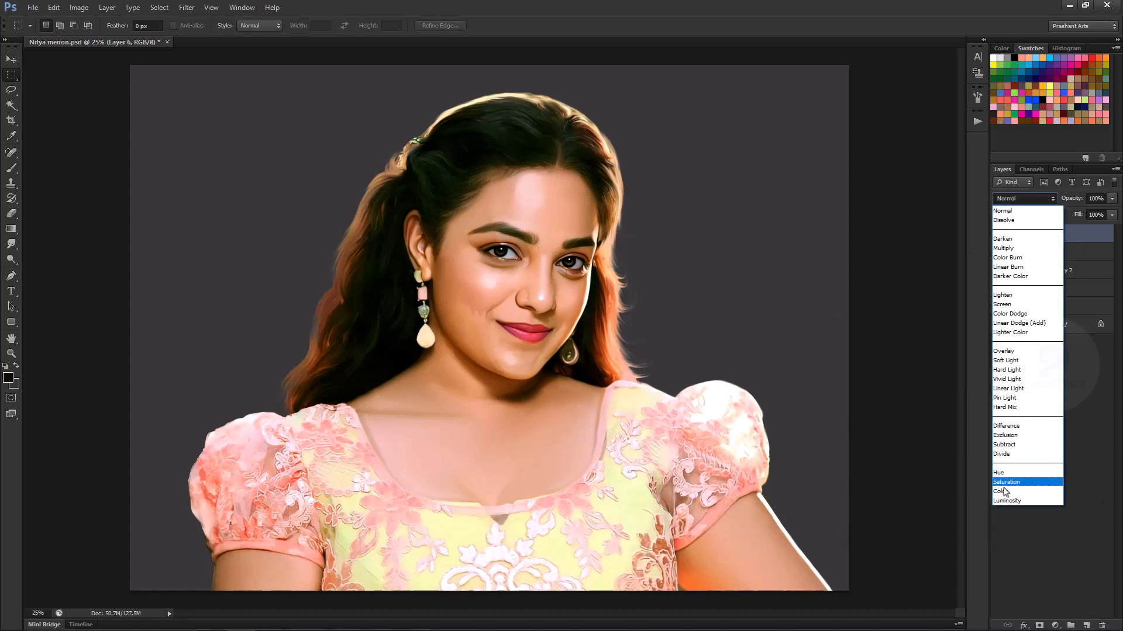
{"action": "left_click", "coordinate": [1023, 486]}
Load the woman's outline as a selection and brush coral-red blush onto both cheeks on Layer 6 at 31% brush opacity.
{"action": "left_click", "coordinate": [11, 168]}
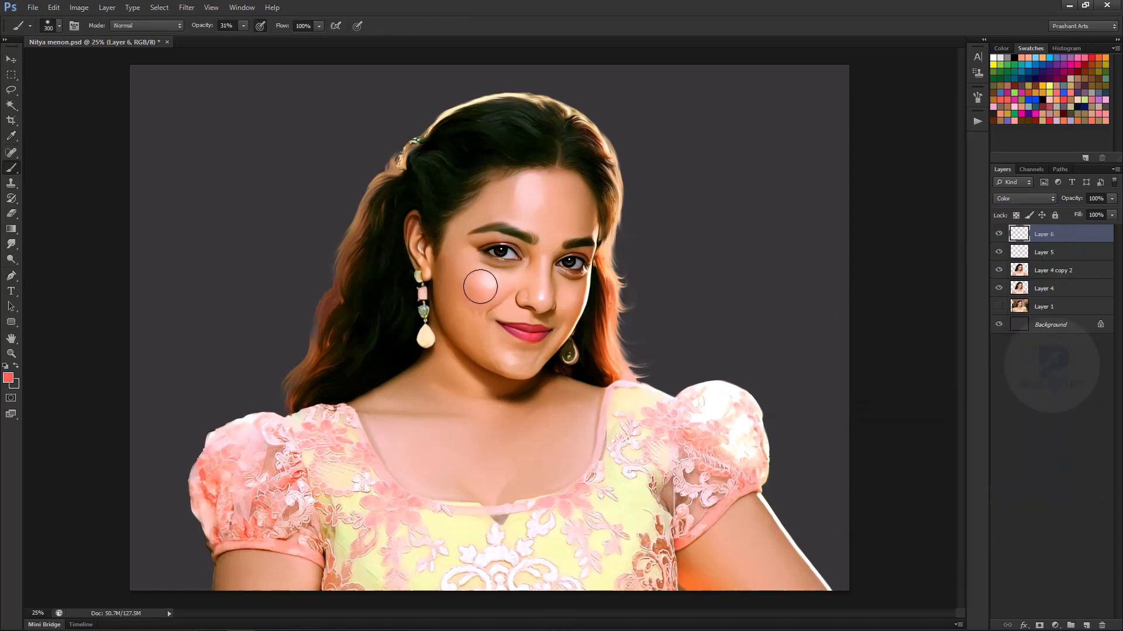
{"action": "left_click", "coordinate": [1019, 270], "text": "ctrl"}
{"action": "key", "text": "bracketright"}
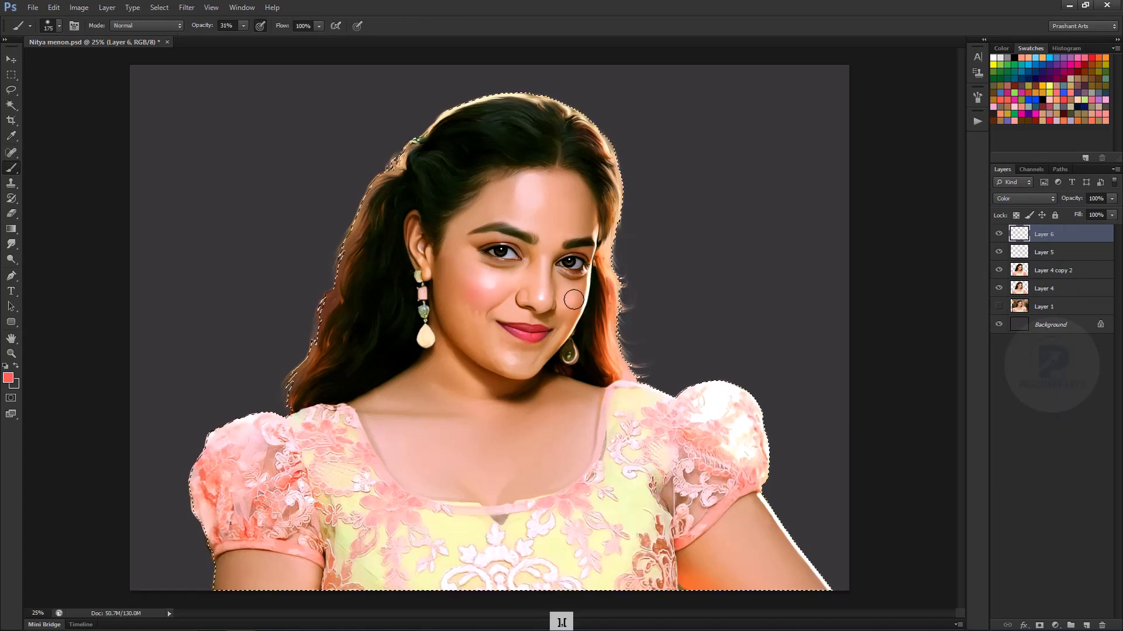
{"action": "key", "text": "bracketleft"}
{"action": "key", "text": "bracketleft"}
{"action": "key", "text": "bracketleft"}
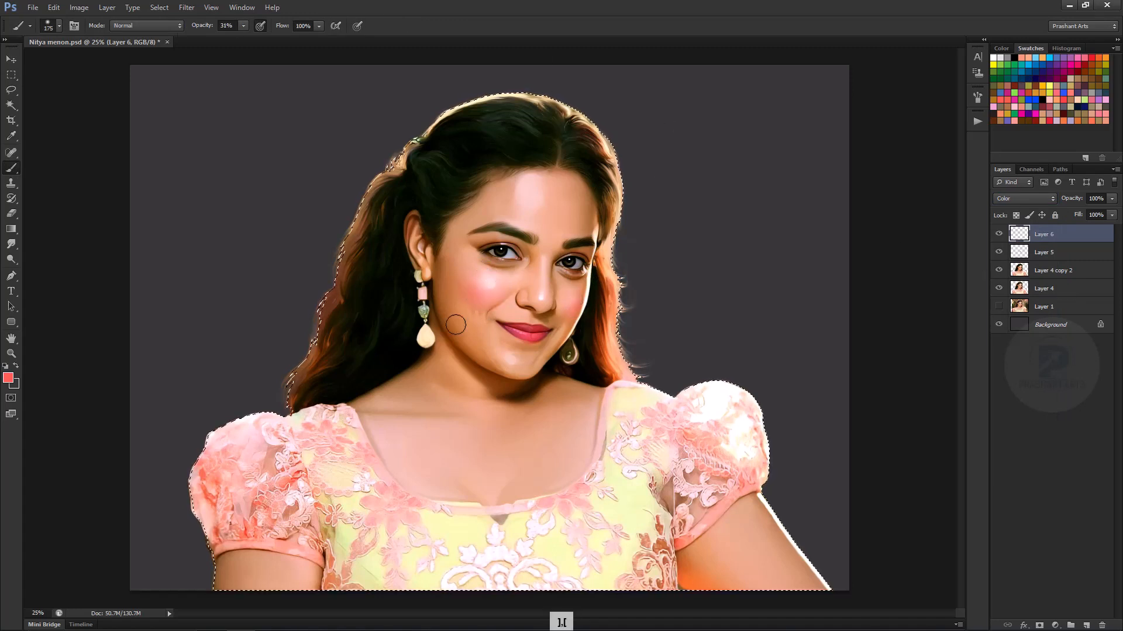
Set Layer 6's opacity to 95% and enlarge the brush to 200 px for the image-left cheek blush.
{"action": "left_click_drag", "start_coordinate": [1073, 201], "coordinate": [1070, 202]}
{"action": "key", "text": "bracketright"}
{"action": "key", "text": "bracketright"}
{"action": "key", "text": "bracketright"}
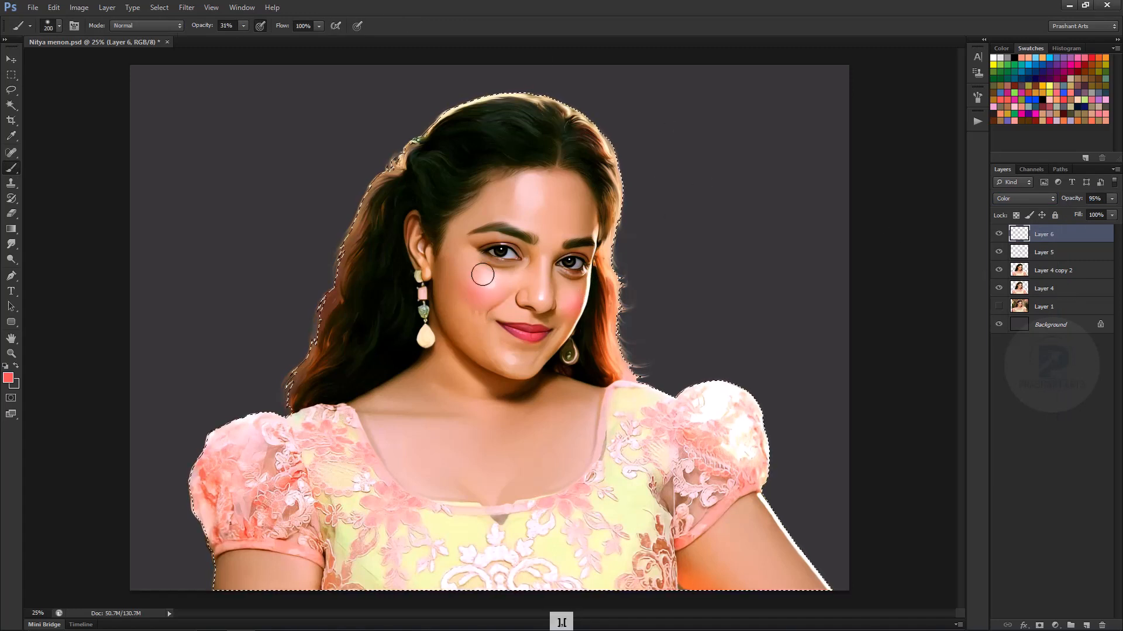
Bring the colourful BG.jpg image in directly above the Background layer so it fills the canvas behind the woman.
{"action": "key", "text": "v"}
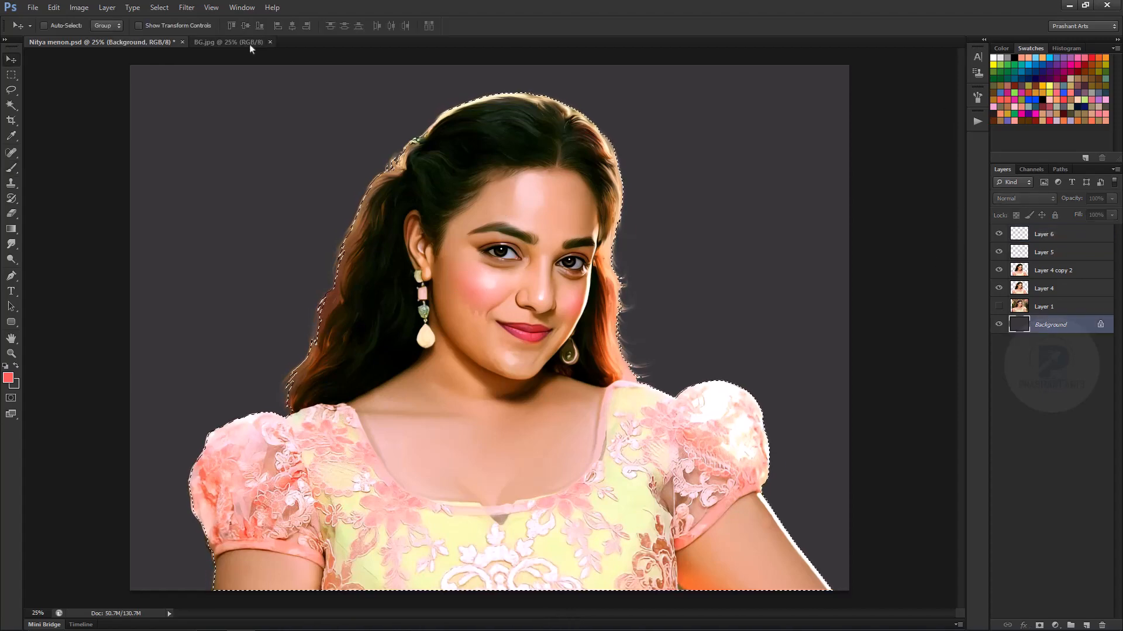
{"action": "key", "text": "ctrl+minus"}
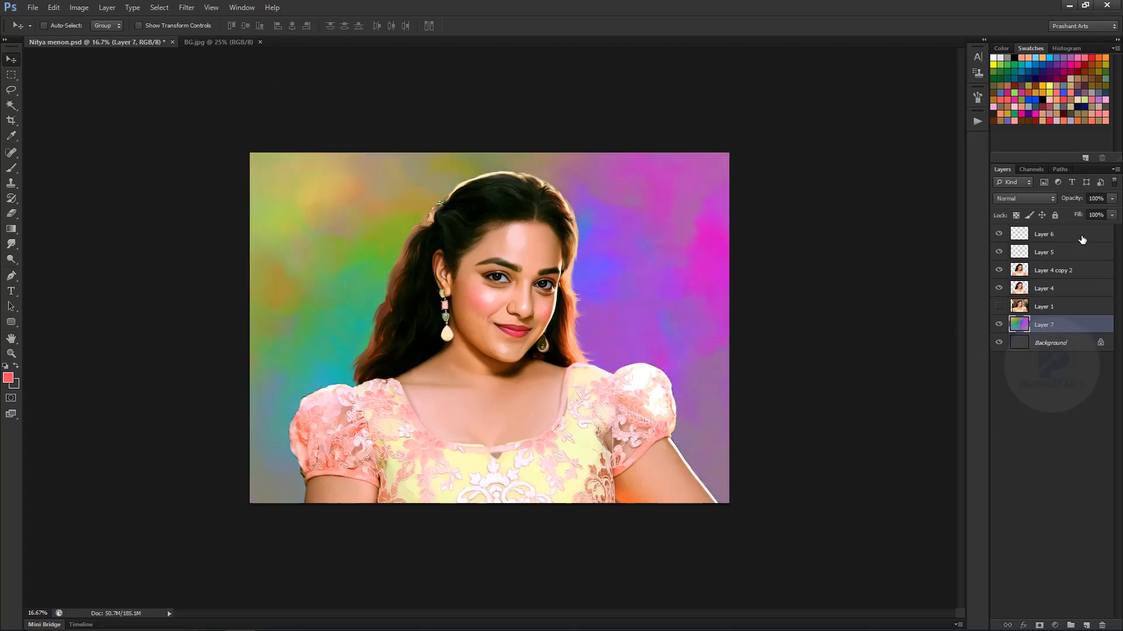
Create a new empty layer above Layer 6.
{"action": "left_click", "coordinate": [1082, 240]}
{"action": "left_click", "coordinate": [1086, 625]}
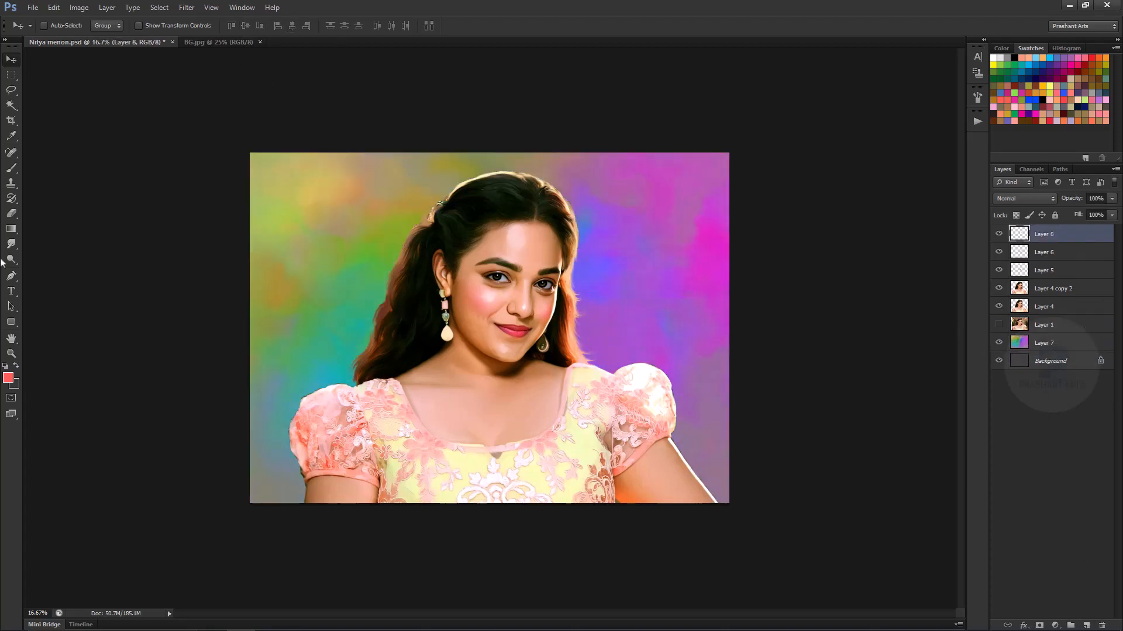
Brush a haze in a colour sampled from the lower background over the picture's bottom edge on Layer 8 with a 1500 px brush.
{"action": "key", "text": "b"}
{"action": "left_click", "coordinate": [277, 488], "text": "alt"}
{"action": "left_click_drag", "start_coordinate": [202, 25], "coordinate": [427, 35]}
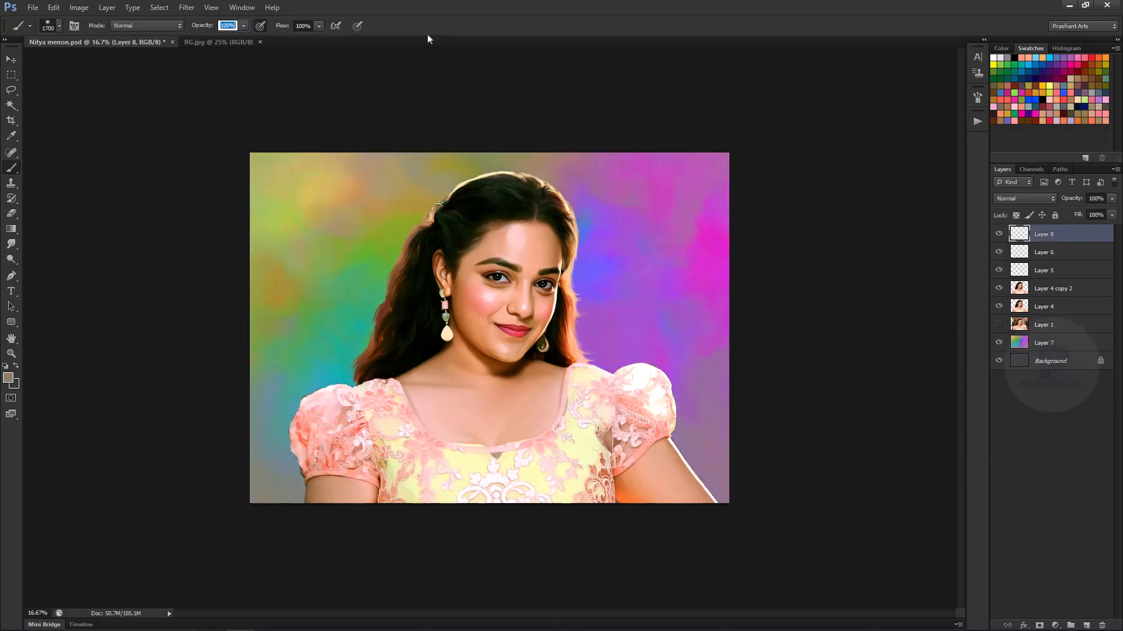
{"action": "left_click", "coordinate": [260, 25]}
{"action": "key", "text": "bracketleft"}
{"action": "key", "text": "bracketleft"}
{"action": "mouse_move", "coordinate": [263, 519]}
{"action": "left_mouse_down"}
{"action": "mouse_move", "coordinate": [467, 523]}
{"action": "mouse_move", "coordinate": [850, 496]}
{"action": "left_mouse_up"}
{"action": "left_click_drag", "start_coordinate": [335, 504], "coordinate": [737, 539]}
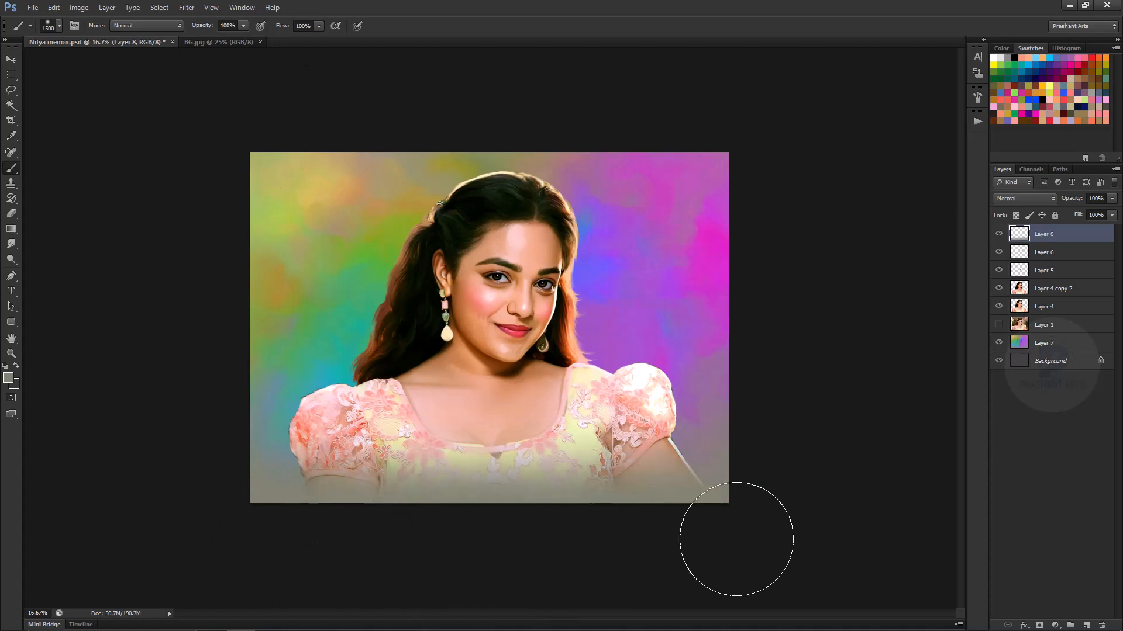
Move the Layer 8 haze down, stretch it wider past the canvas's image-right edge, and hide the layer.
{"action": "key", "text": "v"}
{"action": "left_click_drag", "start_coordinate": [571, 449], "coordinate": [574, 497]}
{"action": "key", "text": "ctrl+t"}
{"action": "left_click_drag", "start_coordinate": [732, 425], "coordinate": [763, 425]}
{"action": "left_click", "coordinate": [589, 25]}
{"action": "left_click", "coordinate": [998, 234]}
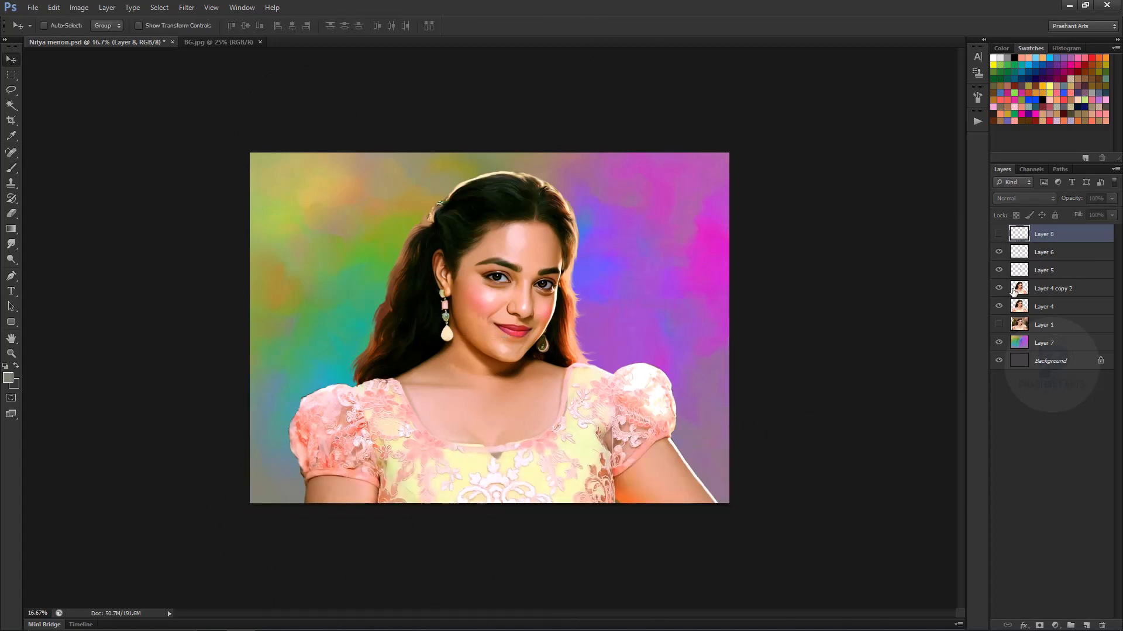
Trace a pen path on Layer 4 copy 2 along the dress neckline and around the image-right puff sleeve.
{"action": "left_click", "coordinate": [1047, 288]}
{"action": "key", "text": "p"}
{"action": "key", "text": "ctrl+equal"}
{"action": "key", "text": "ctrl+equal"}
{"action": "left_click", "coordinate": [250, 437]}
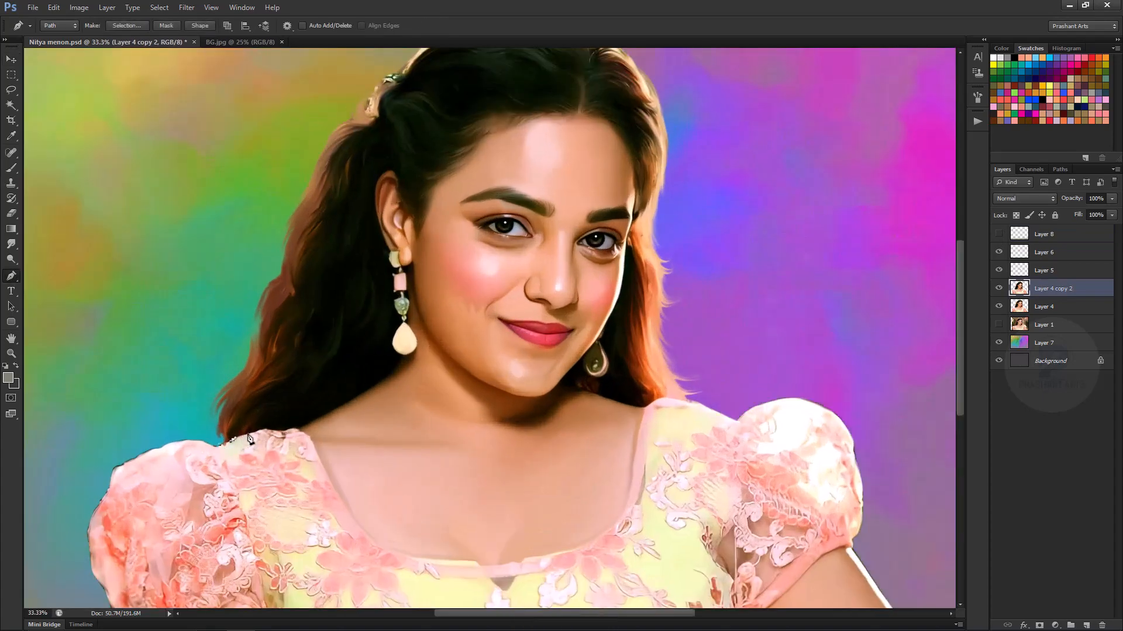
{"action": "left_click", "coordinate": [480, 566]}
{"action": "left_click", "coordinate": [664, 398]}
{"action": "left_click", "coordinate": [676, 398]}
{"action": "left_click", "coordinate": [687, 401]}
{"action": "left_click", "coordinate": [713, 389]}
{"action": "left_click", "coordinate": [764, 368]}
{"action": "left_click", "coordinate": [829, 372]}
{"action": "left_click_drag", "start_coordinate": [867, 453], "coordinate": [745, 300]}
{"action": "left_click", "coordinate": [772, 321]}
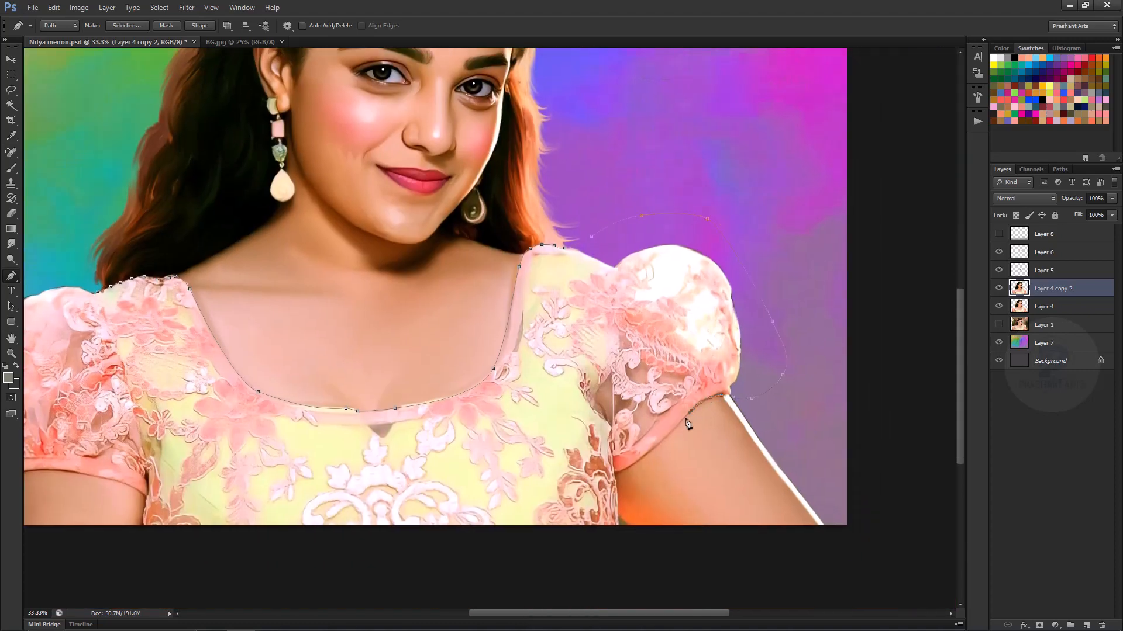
Continue the path along the sleeve hem and below the canvas, then close it around the image-left sleeve.
{"action": "left_click", "coordinate": [632, 466]}
{"action": "left_click", "coordinate": [624, 471]}
{"action": "left_click", "coordinate": [617, 473]}
{"action": "left_click", "coordinate": [614, 480]}
{"action": "left_click", "coordinate": [617, 500]}
{"action": "left_click", "coordinate": [619, 525]}
{"action": "left_click", "coordinate": [621, 537]}
{"action": "left_click_drag", "start_coordinate": [163, 552], "coordinate": [155, 553]}
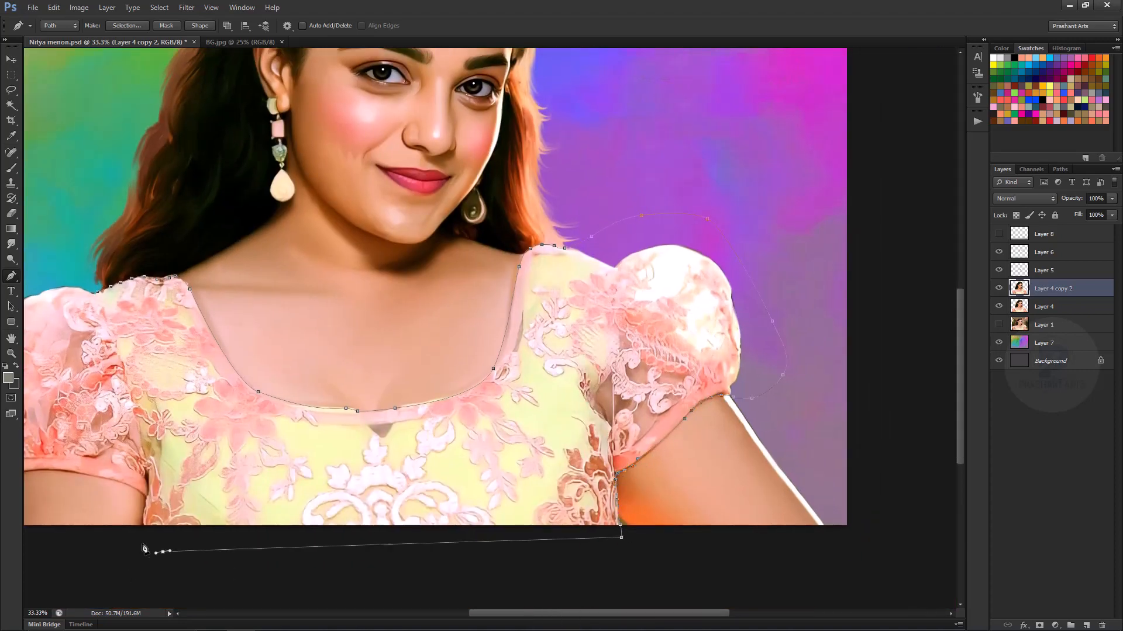
{"action": "left_click_drag", "start_coordinate": [146, 500], "coordinate": [346, 442]}
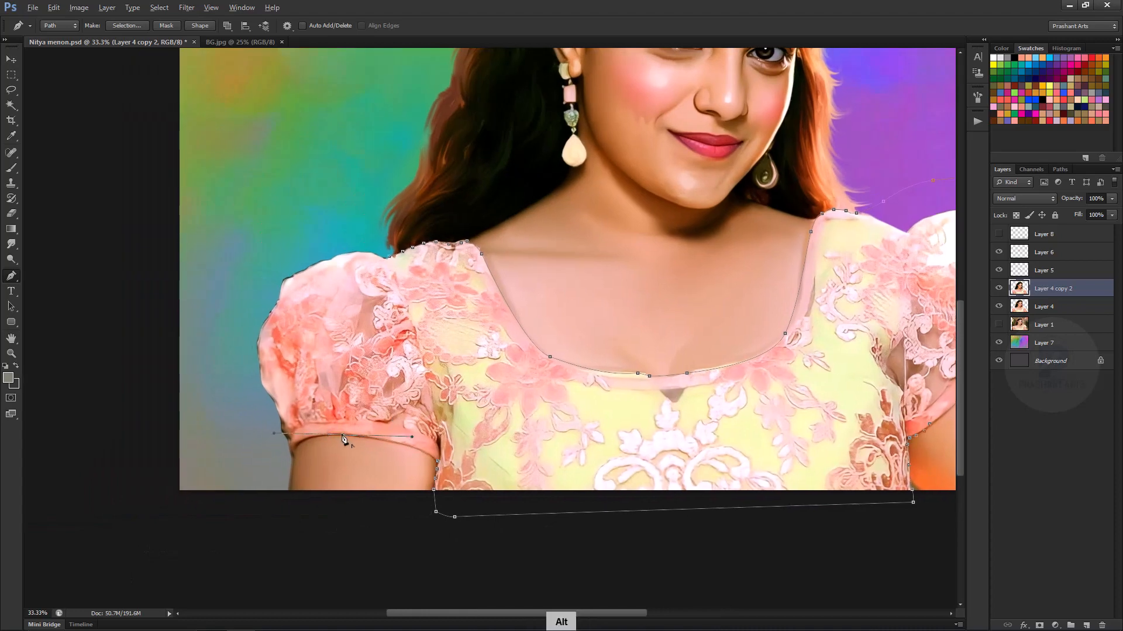
{"action": "left_click", "coordinate": [344, 436], "text": "alt"}
{"action": "left_click", "coordinate": [291, 480]}
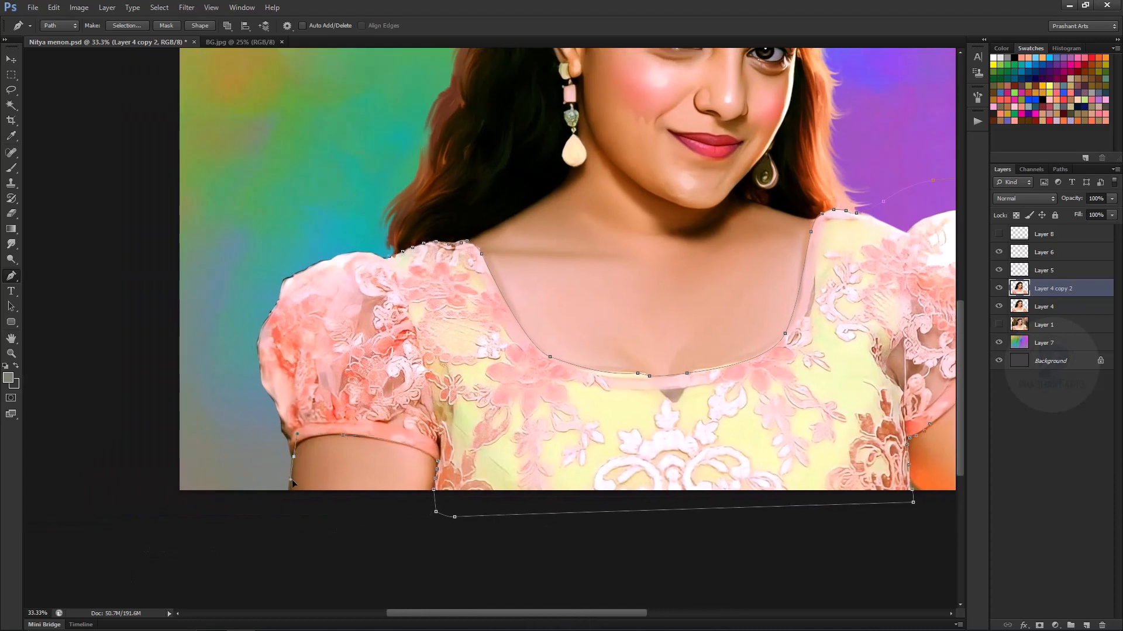
{"action": "left_click", "coordinate": [385, 269]}
Turn the dress path into a selection and copy the dress onto a new layer.
{"action": "key", "text": "ctrl+Return"}
{"action": "key", "text": "ctrl+j"}
{"action": "key", "text": "ctrl+minus"}
{"action": "key", "text": "ctrl+minus"}
{"action": "key", "text": "v"}
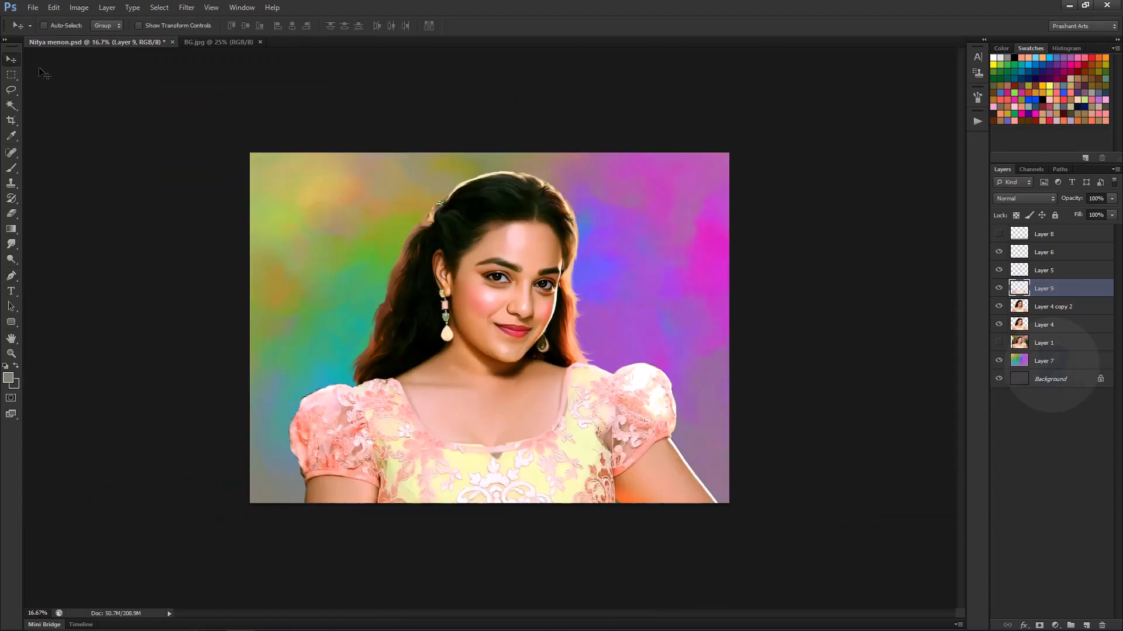
Raise the copied dress layer's saturation to +64 with Hue/Saturation.
{"action": "key", "text": "ctrl+u"}
{"action": "left_click_drag", "start_coordinate": [921, 471], "coordinate": [953, 473]}
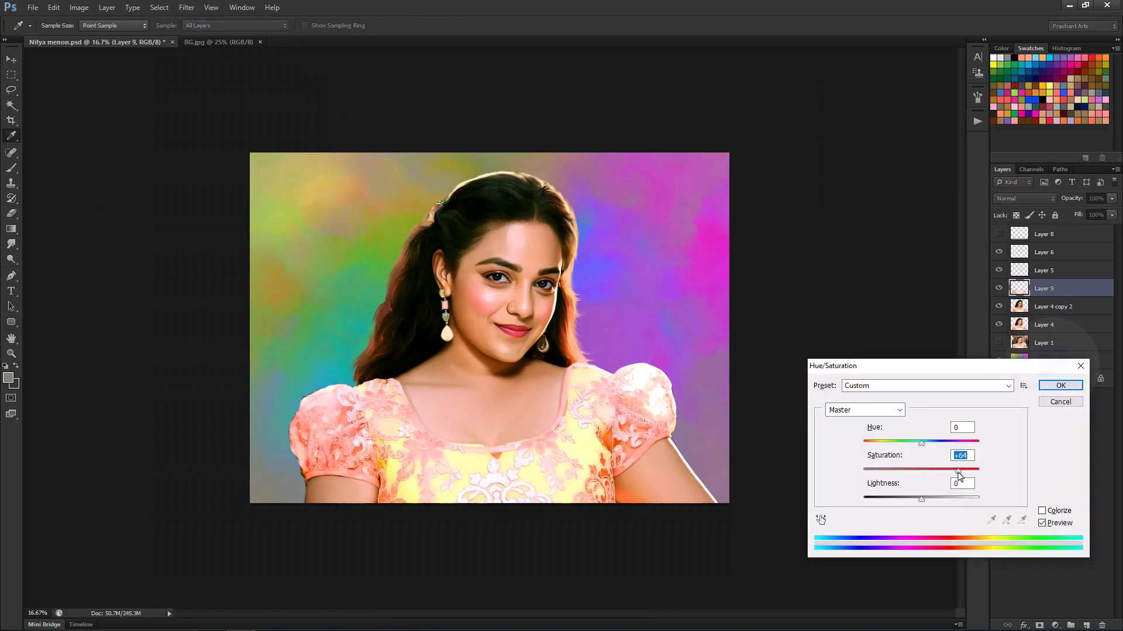
{"action": "key", "text": "Return"}
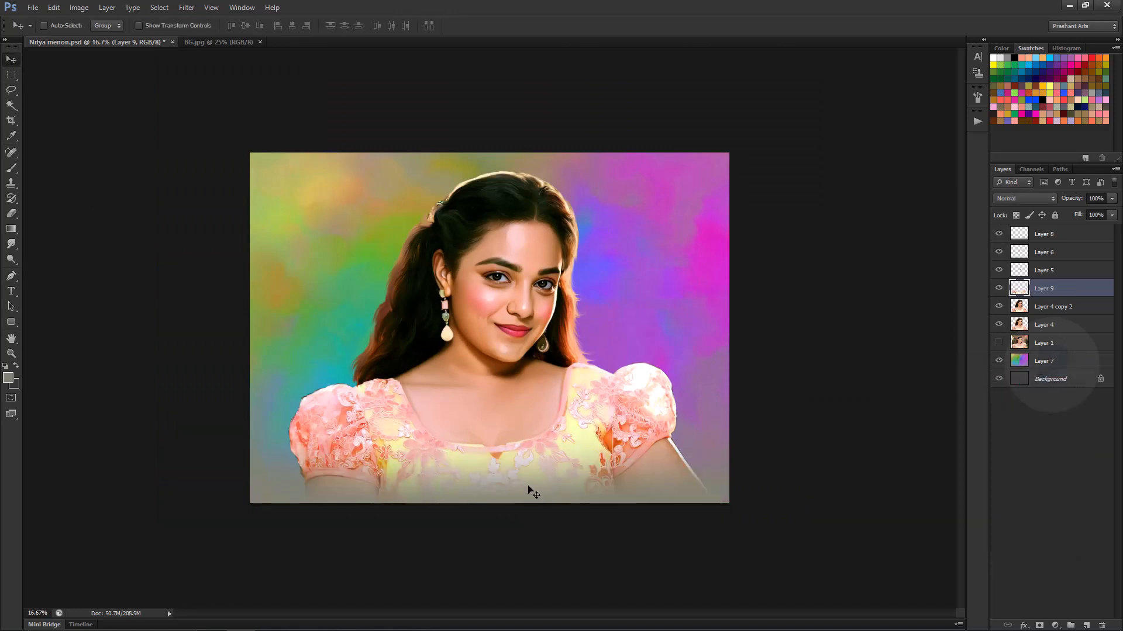
Squash the Layer 8 haze to 80.28% height and shift it lower over the bottom of the picture.
{"action": "key", "text": "ctrl+t"}
{"action": "key", "text": "Escape"}
{"action": "left_click", "coordinate": [1051, 235]}
{"action": "key", "text": "ctrl+t"}
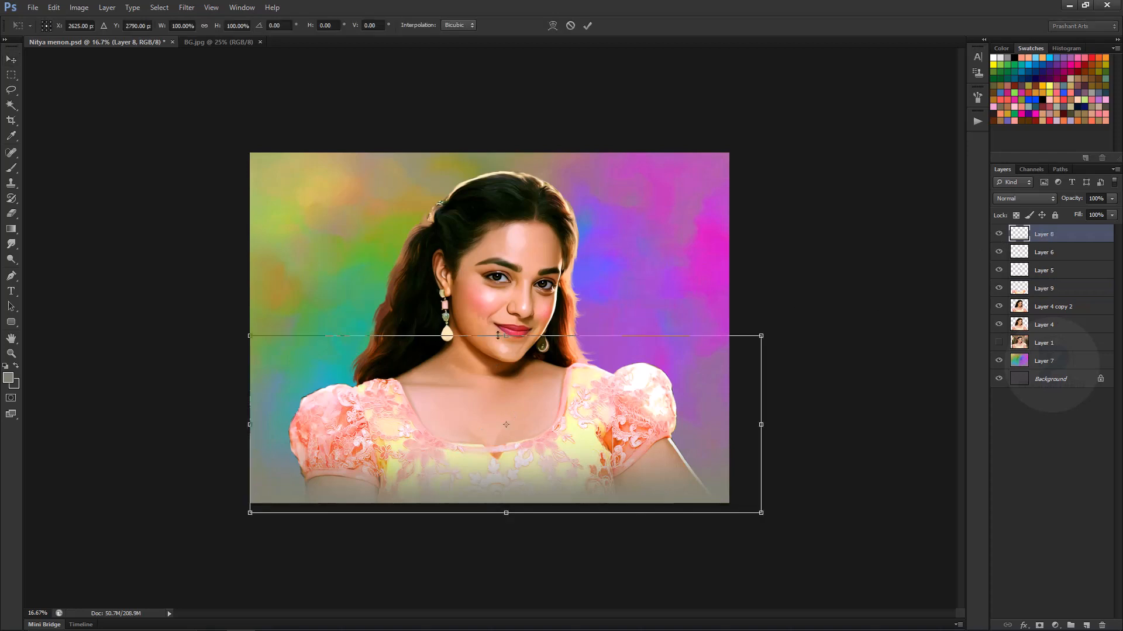
{"action": "left_click_drag", "start_coordinate": [498, 335], "coordinate": [497, 378]}
{"action": "left_click_drag", "start_coordinate": [506, 513], "coordinate": [506, 521]}
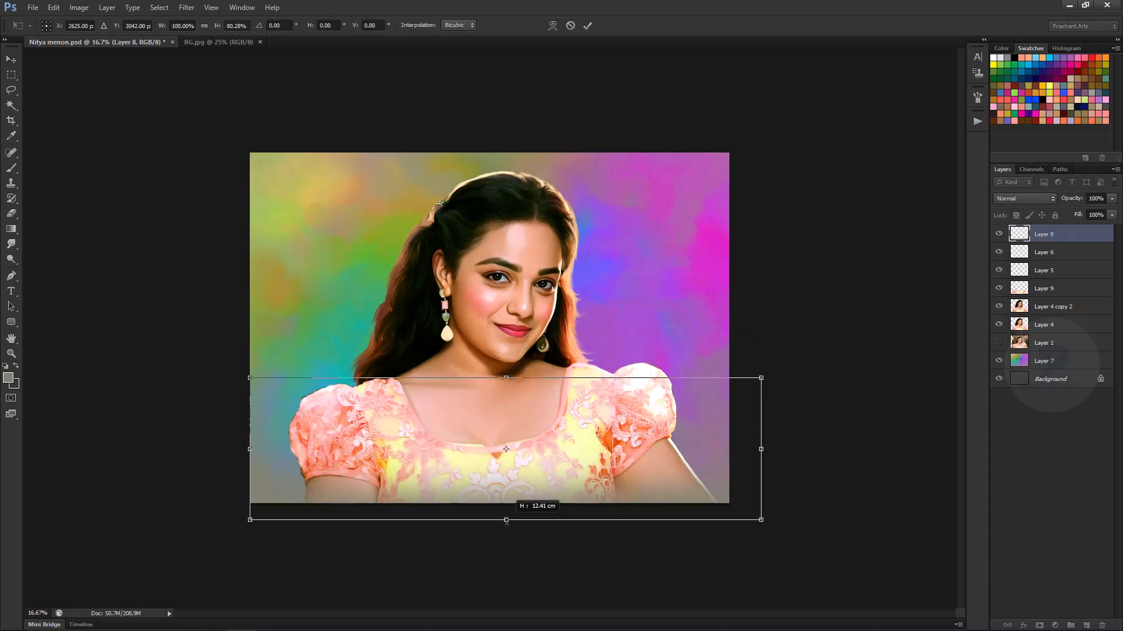
{"action": "left_click", "coordinate": [589, 26]}
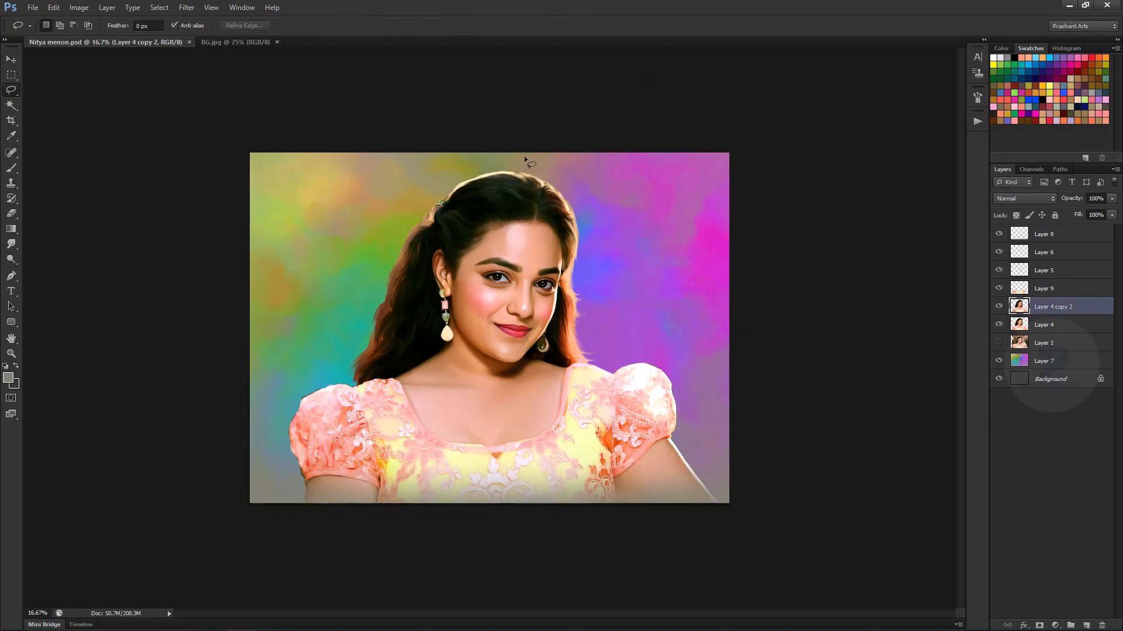
Trace a closed pen path around the woman's hair on Layer 4 copy 2, following the hairline, ear and shoulders.
{"action": "left_click", "coordinate": [11, 276]}
{"action": "key", "text": "ctrl+minus"}
{"action": "key", "text": "ctrl+plus"}
{"action": "key", "text": "ctrl+plus"}
{"action": "key", "text": "ctrl+plus"}
{"action": "key", "text": "ctrl+plus"}
{"action": "key", "text": "ctrl+plus"}
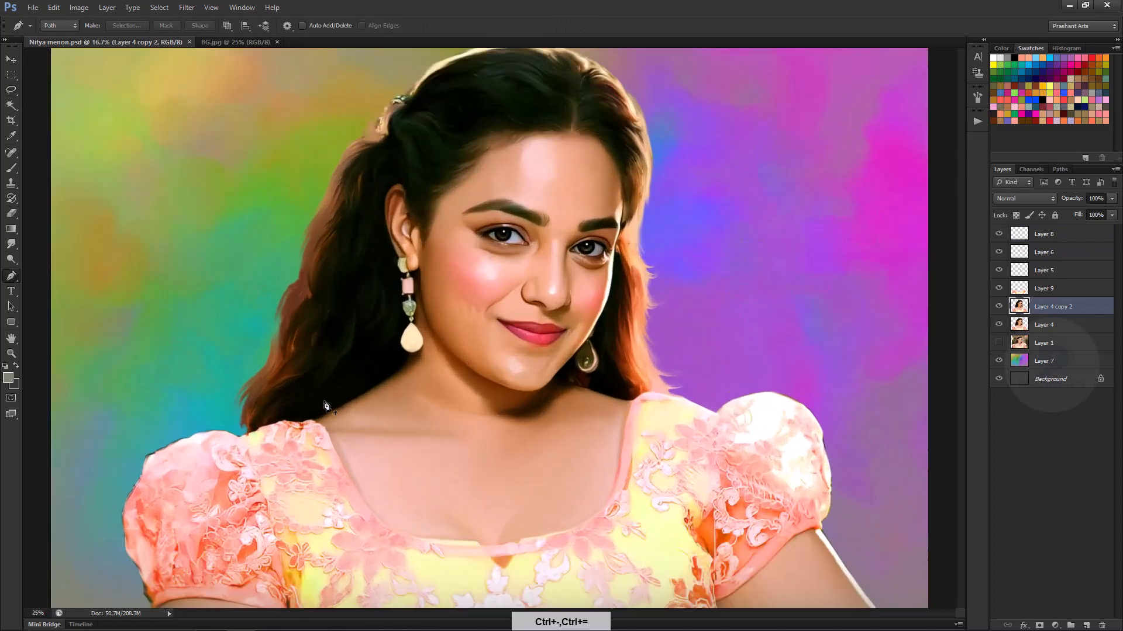
{"action": "key", "text": "ctrl+minus"}
{"action": "key", "text": "ctrl+minus"}
{"action": "left_click_drag", "start_coordinate": [235, 439], "coordinate": [246, 434]}
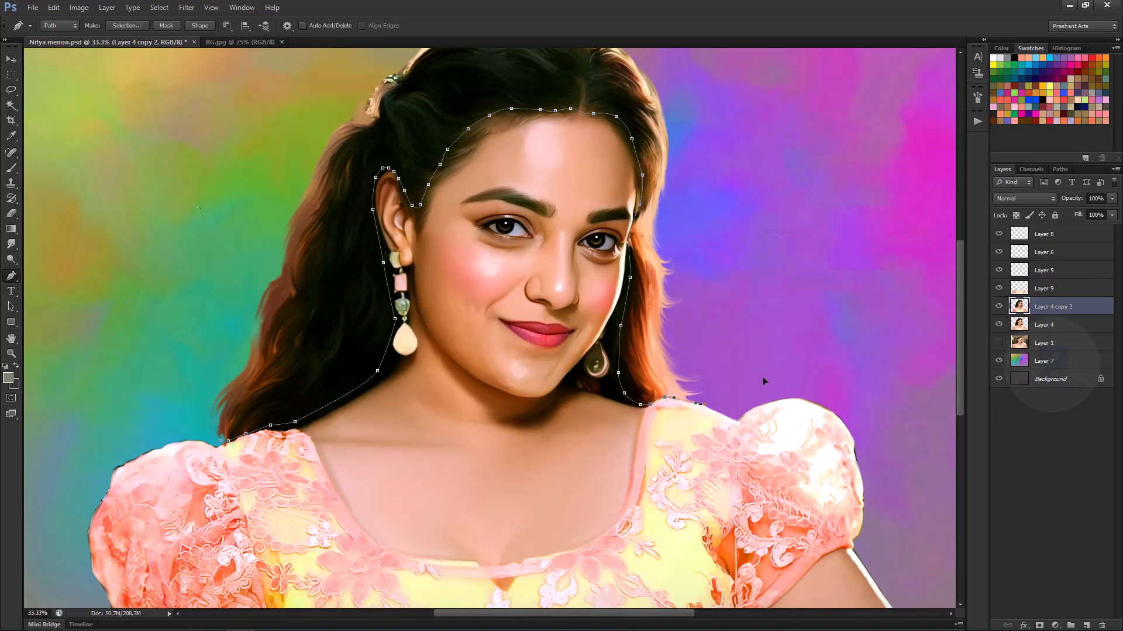
Turn the hair path into a feathered selection and copy the hair onto a new layer.
{"action": "key", "text": "ctrl+minus"}
{"action": "key", "text": "ctrl+Return"}
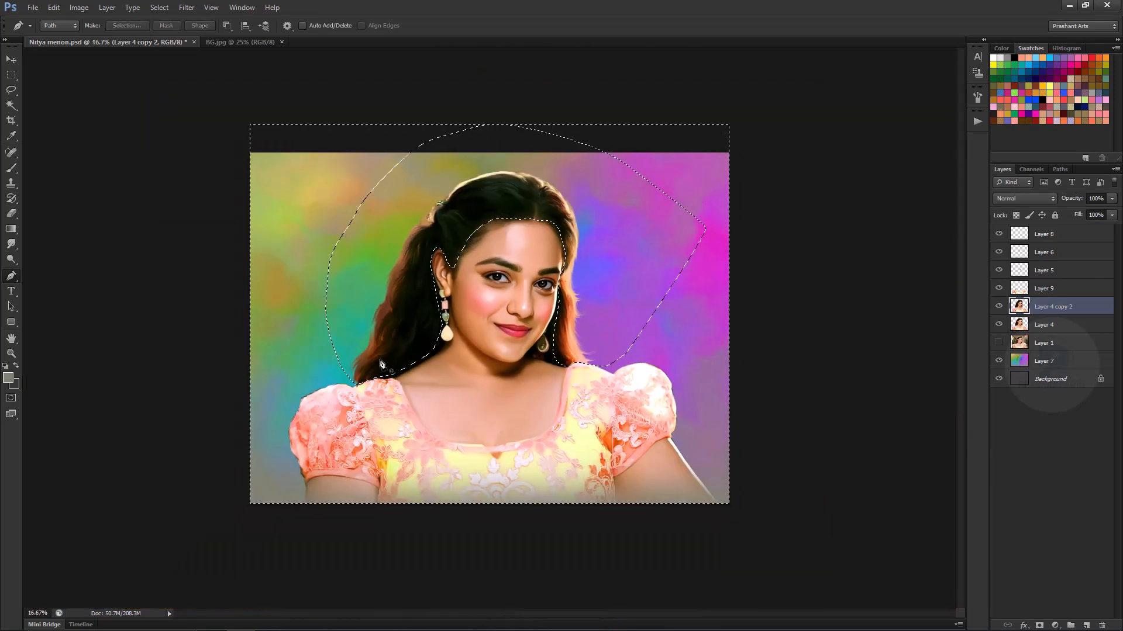
{"action": "key", "text": "shift+F6"}
{"action": "key", "text": "Return"}
{"action": "key", "text": "ctrl+j"}
Lasso the image-left half of the hair on Layer 10 and shift its hue towards green with Hue/Saturation.
{"action": "key", "text": "l"}
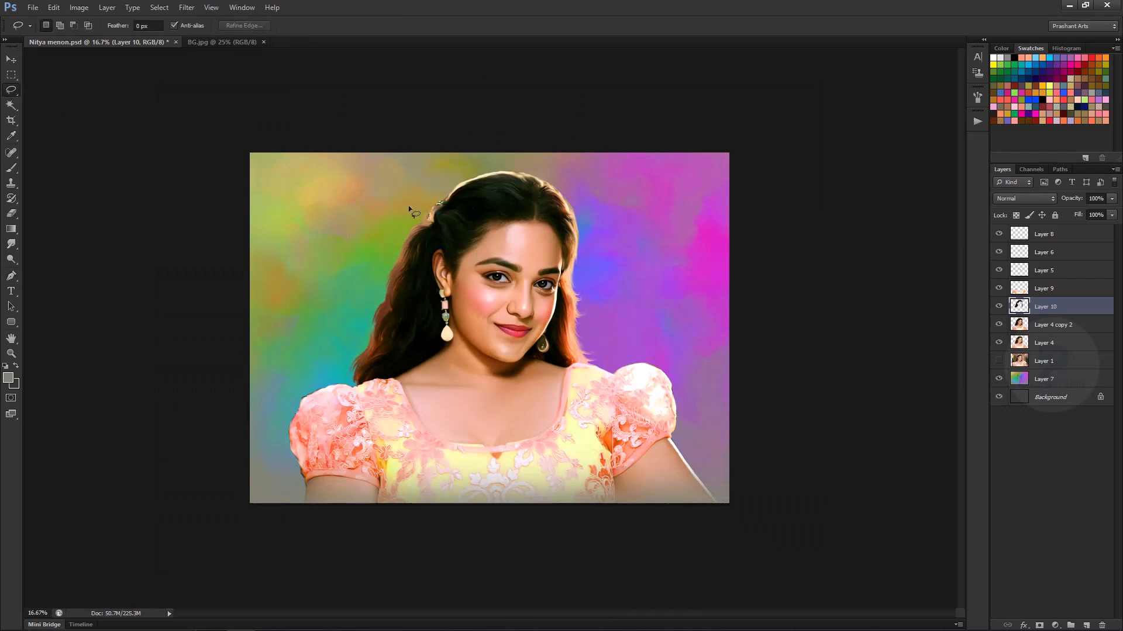
{"action": "left_click_drag", "start_coordinate": [426, 188], "coordinate": [466, 186]}
{"action": "left_click_drag", "start_coordinate": [311, 330], "coordinate": [522, 274]}
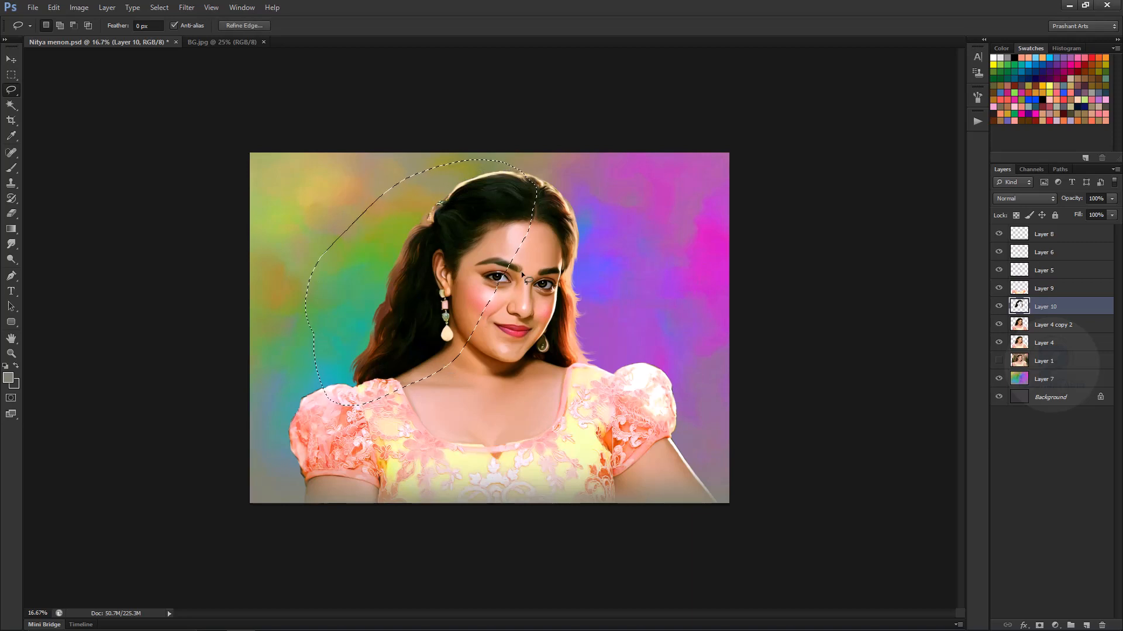
{"action": "key", "text": "ctrl+u"}
{"action": "left_click_drag", "start_coordinate": [920, 442], "coordinate": [947, 446]}
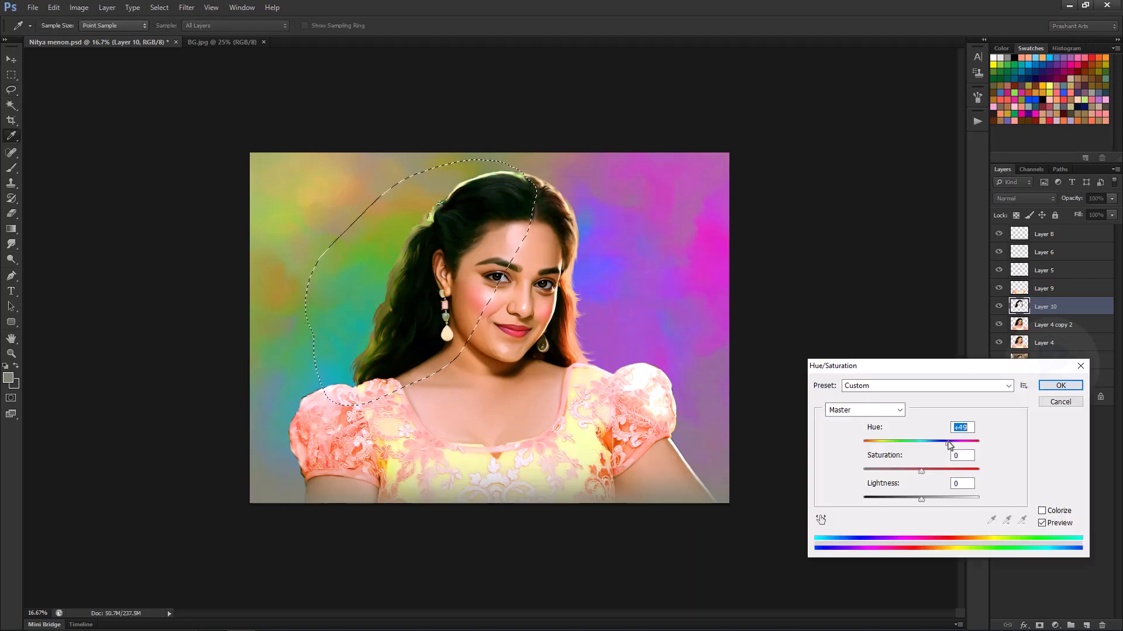
{"action": "key", "text": "Return"}
{"action": "key", "text": "ctrl+d"}
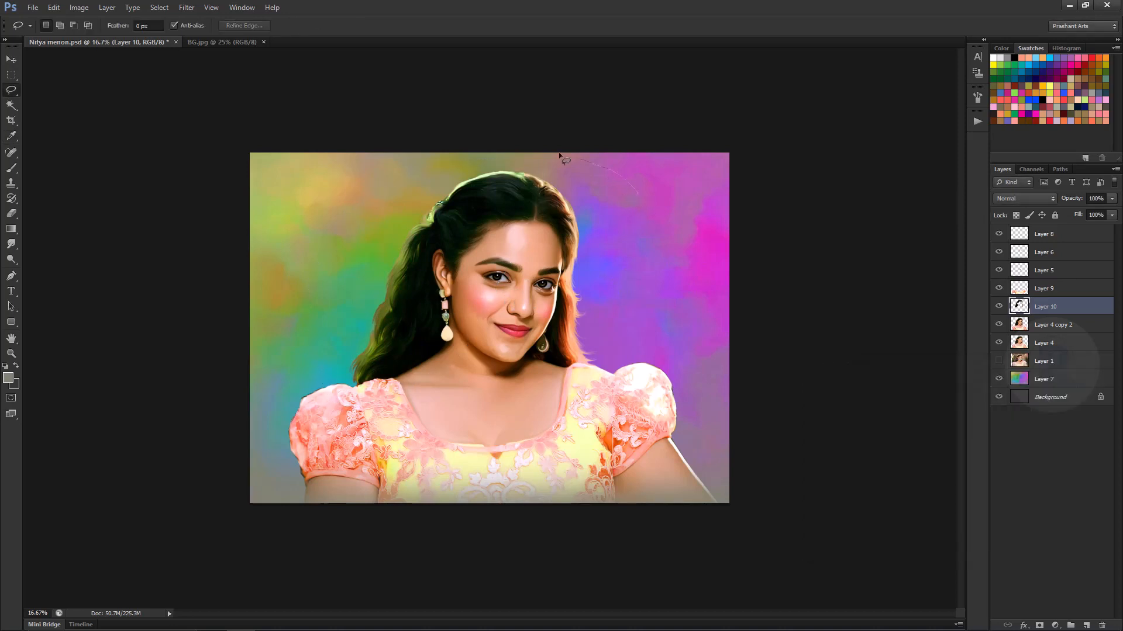
Try shifting the lassoed image-right half of the hair towards red with a slightly negative hue.
{"action": "left_click_drag", "start_coordinate": [630, 420], "coordinate": [626, 420]}
{"action": "key", "text": "ctrl+u"}
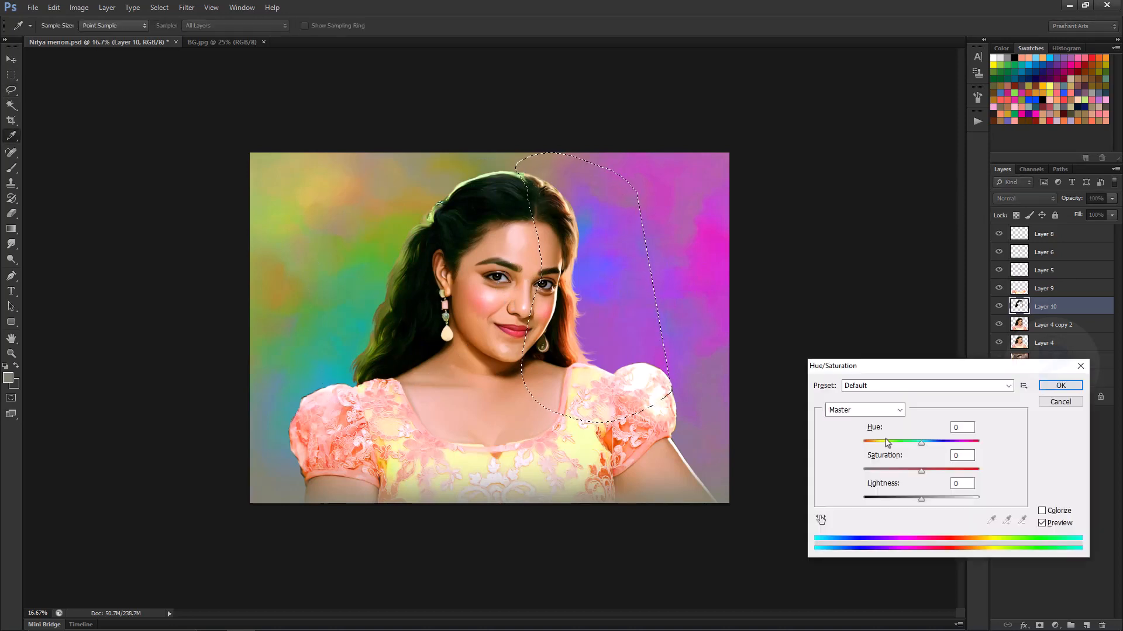
{"action": "left_click", "coordinate": [922, 445]}
{"action": "left_click_drag", "start_coordinate": [923, 447], "coordinate": [917, 453]}
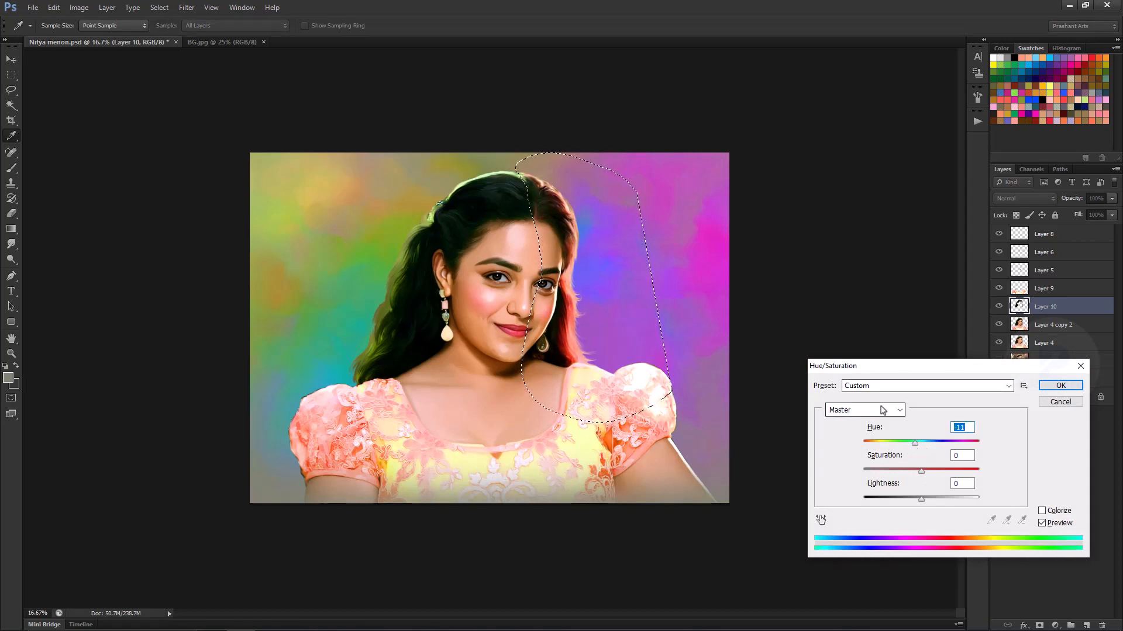
{"action": "key", "text": "Return"}
{"action": "key", "text": "ctrl+d"}
{"action": "key", "text": "l"}
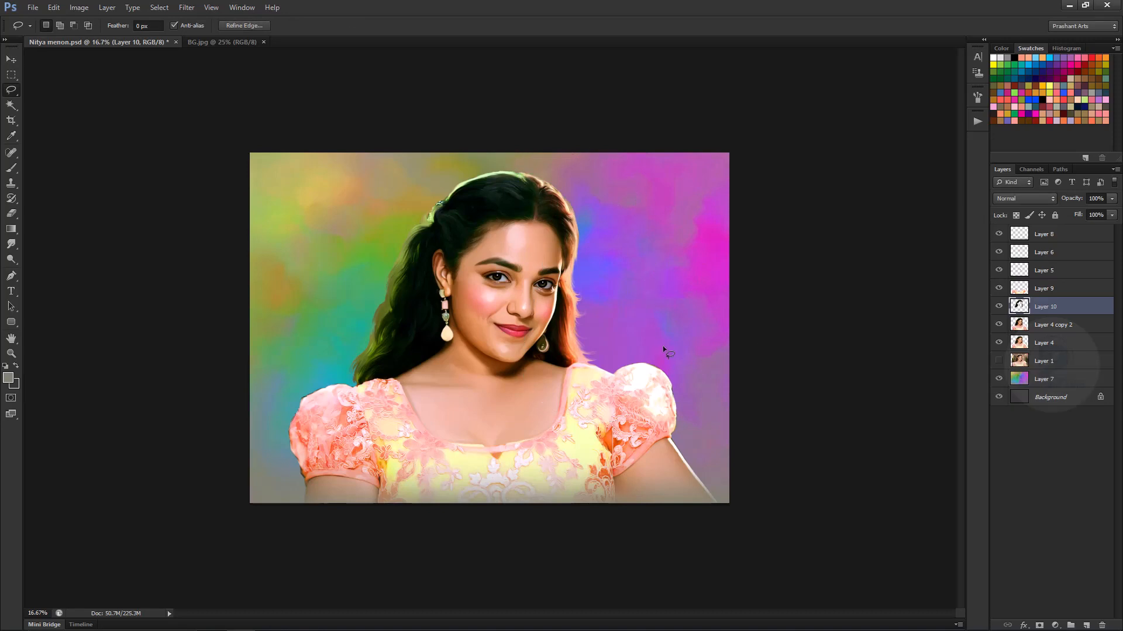
Try a strong positive hue shift on a new lasso selection of the image-right hair, including green tones.
{"action": "key", "text": "ctrl+u"}
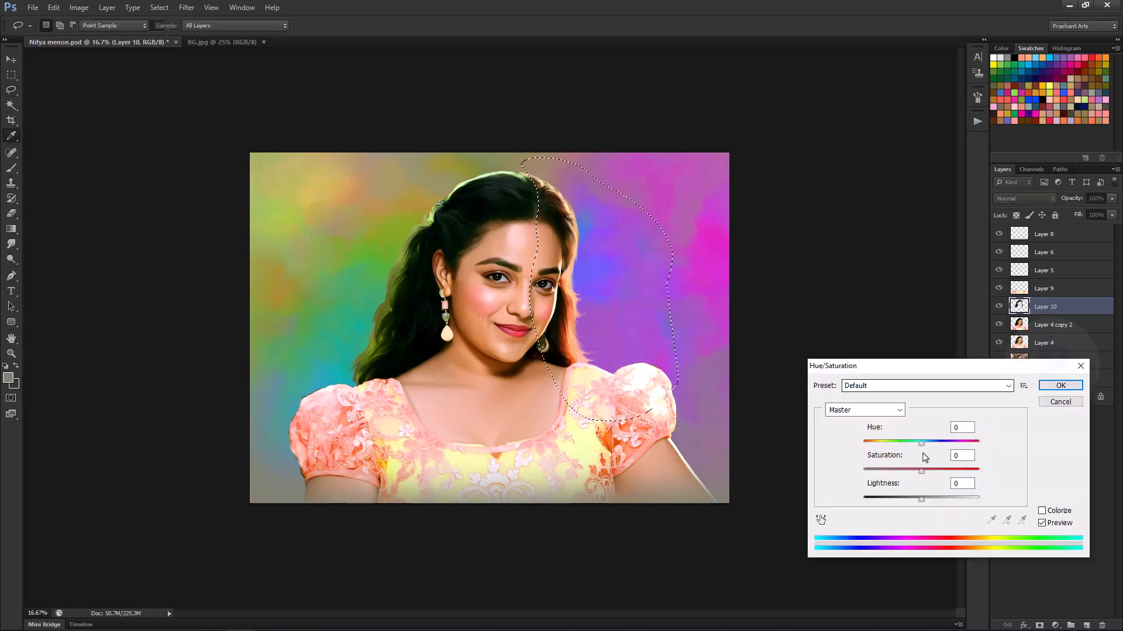
{"action": "left_click_drag", "start_coordinate": [921, 443], "coordinate": [965, 447]}
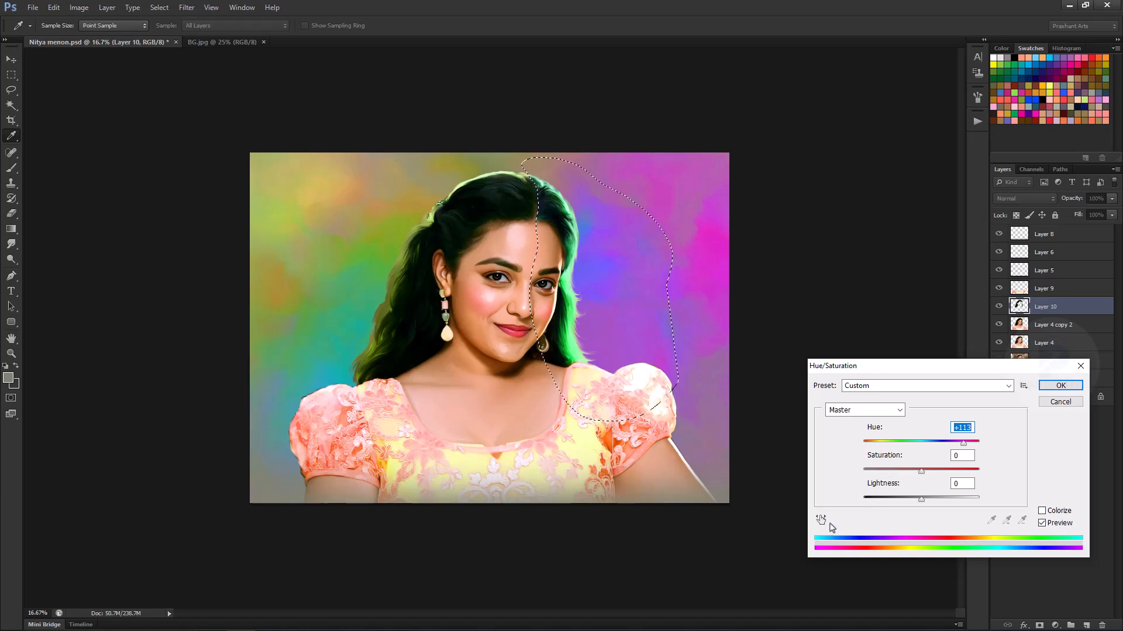
{"action": "left_click_drag", "start_coordinate": [963, 444], "coordinate": [963, 445]}
{"action": "left_click_drag", "start_coordinate": [964, 445], "coordinate": [893, 448]}
{"action": "left_click", "coordinate": [1052, 402]}
{"action": "key", "text": "l"}
{"action": "key", "text": "ctrl+d"}
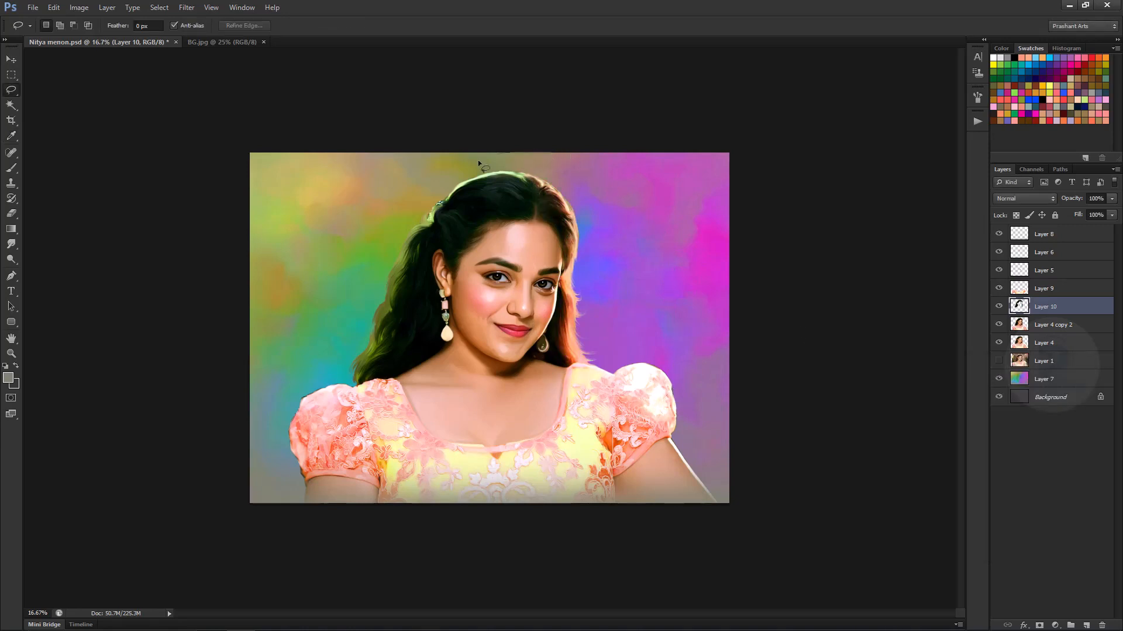
Try a hue of +180 on a feathered lasso selection of the image-right hair.
{"action": "left_click_drag", "start_coordinate": [673, 287], "coordinate": [673, 288]}
{"action": "key", "text": "shift+F6"}
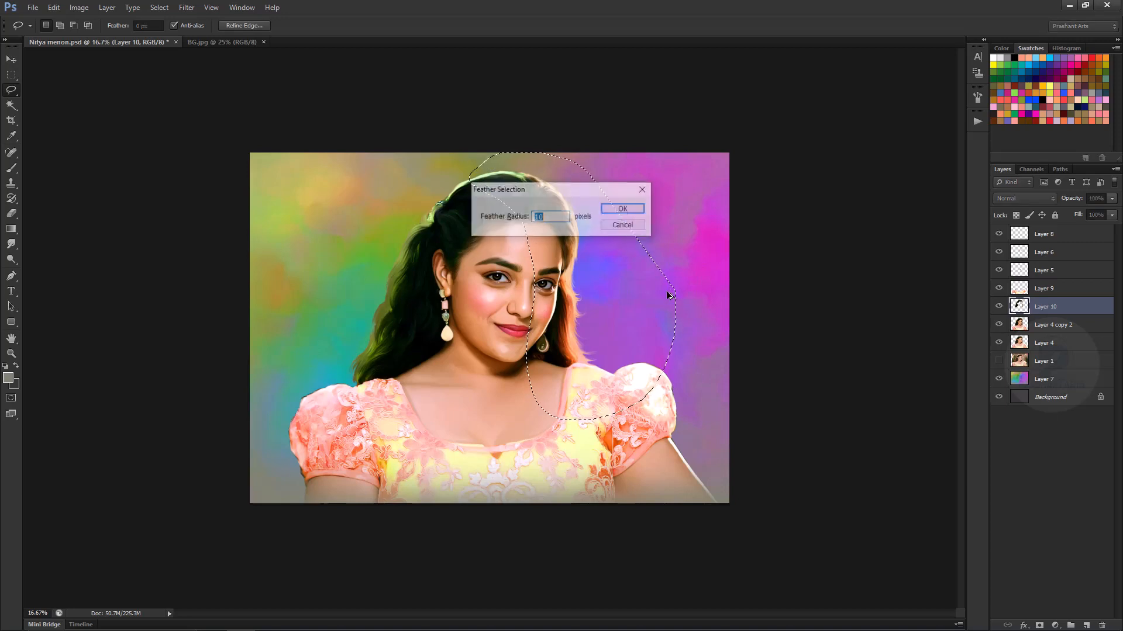
{"action": "key", "text": "Return"}
{"action": "key", "text": "ctrl+u"}
{"action": "left_click_drag", "start_coordinate": [922, 446], "coordinate": [995, 456]}
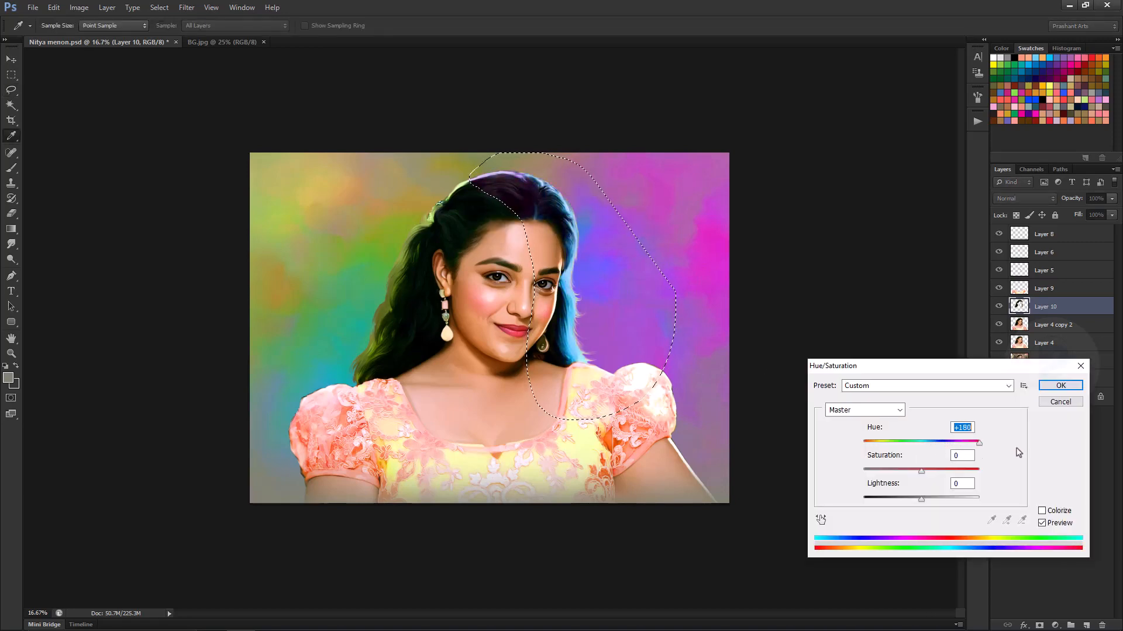
{"action": "key", "text": "Escape"}
{"action": "key", "text": "ctrl+d"}
Duplicate Layer 10, shift the copy's hue towards magenta and hide the copy with a black layer mask.
{"action": "key", "text": "ctrl+j"}
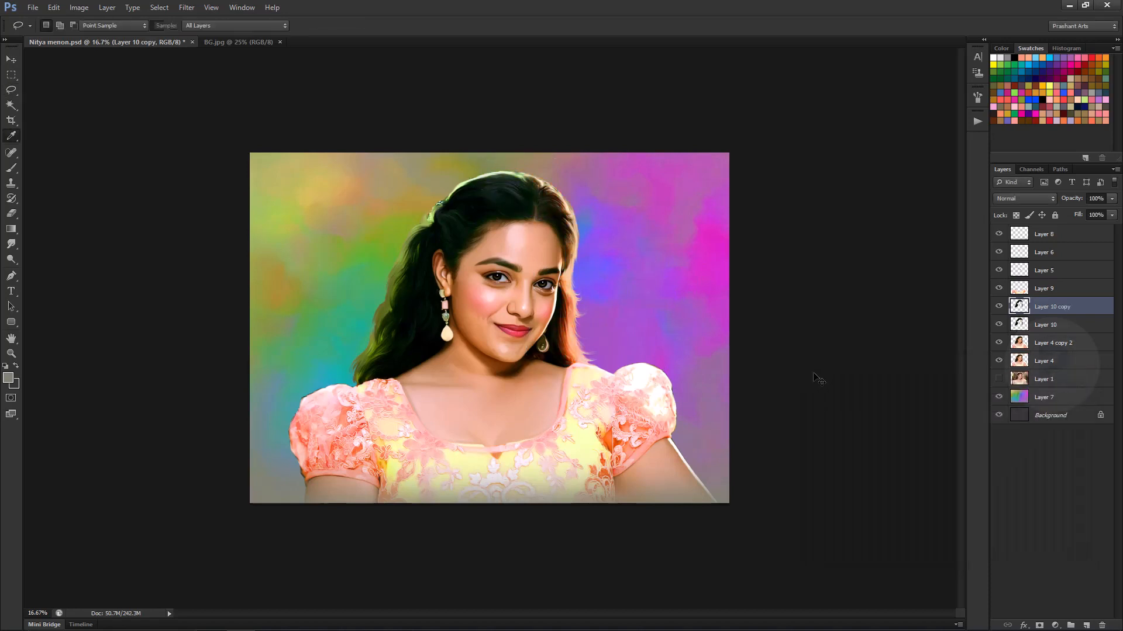
{"action": "key", "text": "ctrl+u"}
{"action": "left_click_drag", "start_coordinate": [921, 442], "coordinate": [953, 446]}
{"action": "left_click_drag", "start_coordinate": [979, 442], "coordinate": [898, 446]}
{"action": "left_click", "coordinate": [1060, 386]}
{"action": "left_click", "coordinate": [1039, 626], "text": "alt"}
Paint the mask white over the image-right hair with a 1000 px brush and set the layer's opacity to 42%.
{"action": "key", "text": "b"}
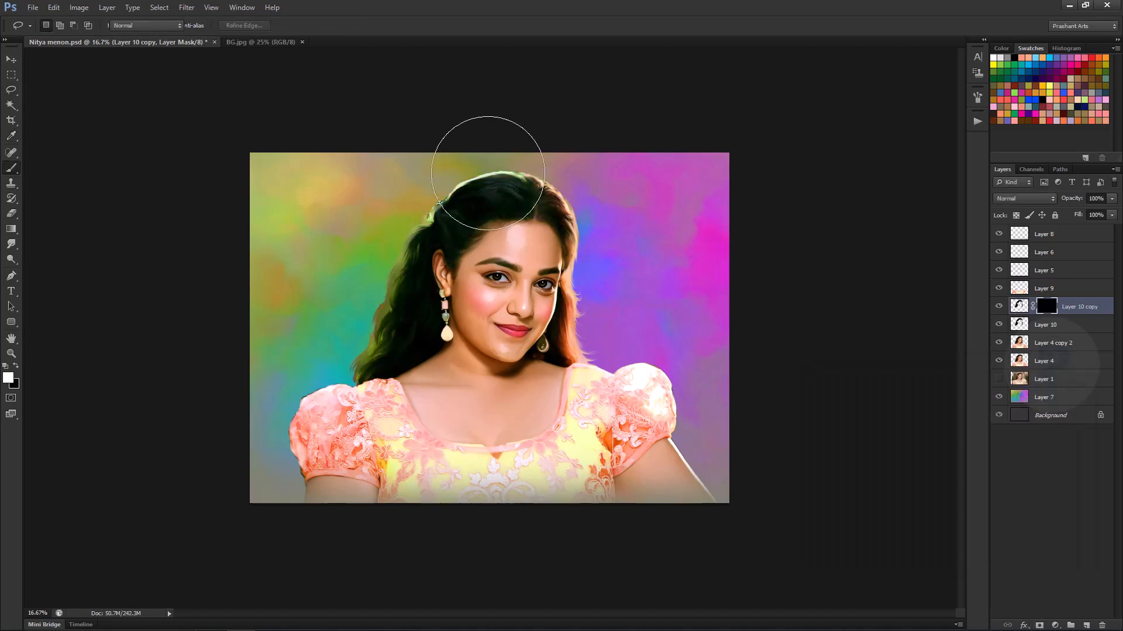
{"action": "key", "text": "bracketleft"}
{"action": "key", "text": "bracketleft"}
{"action": "mouse_move", "coordinate": [544, 196]}
{"action": "left_mouse_down"}
{"action": "mouse_move", "coordinate": [637, 403]}
{"action": "mouse_move", "coordinate": [622, 355]}
{"action": "left_mouse_up"}
{"action": "left_click_drag", "start_coordinate": [1078, 199], "coordinate": [1042, 200]}
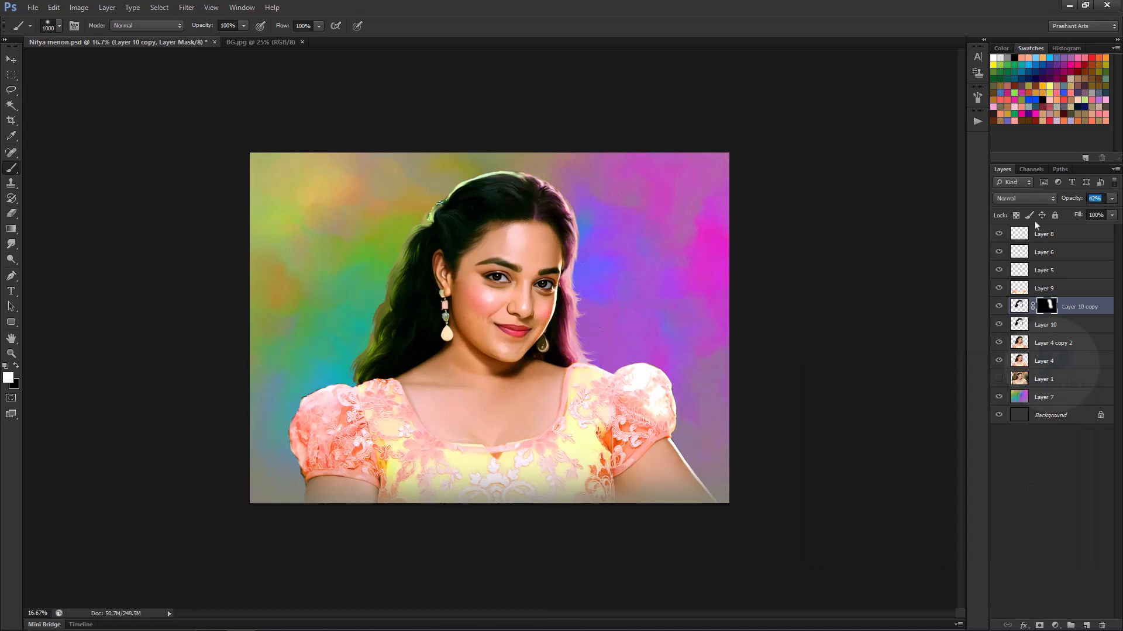
Add a new layer above Layer 10 copy in Color blend mode and choose a purple swatch as the foreground colour.
{"action": "left_click", "coordinate": [1086, 625]}
{"action": "left_click", "coordinate": [1024, 199]}
{"action": "left_click", "coordinate": [1012, 490]}
{"action": "left_click", "coordinate": [1063, 65]}
Brush purple light along the image-right edge of the face, the side of the nose and the neck on Layer 11 at 125 px.
{"action": "key", "text": "bracketleft"}
{"action": "key", "text": "bracketleft"}
{"action": "key", "text": "bracketleft"}
{"action": "key", "text": "bracketleft"}
{"action": "key", "text": "bracketleft"}
{"action": "key", "text": "bracketleft"}
{"action": "key", "text": "bracketleft"}
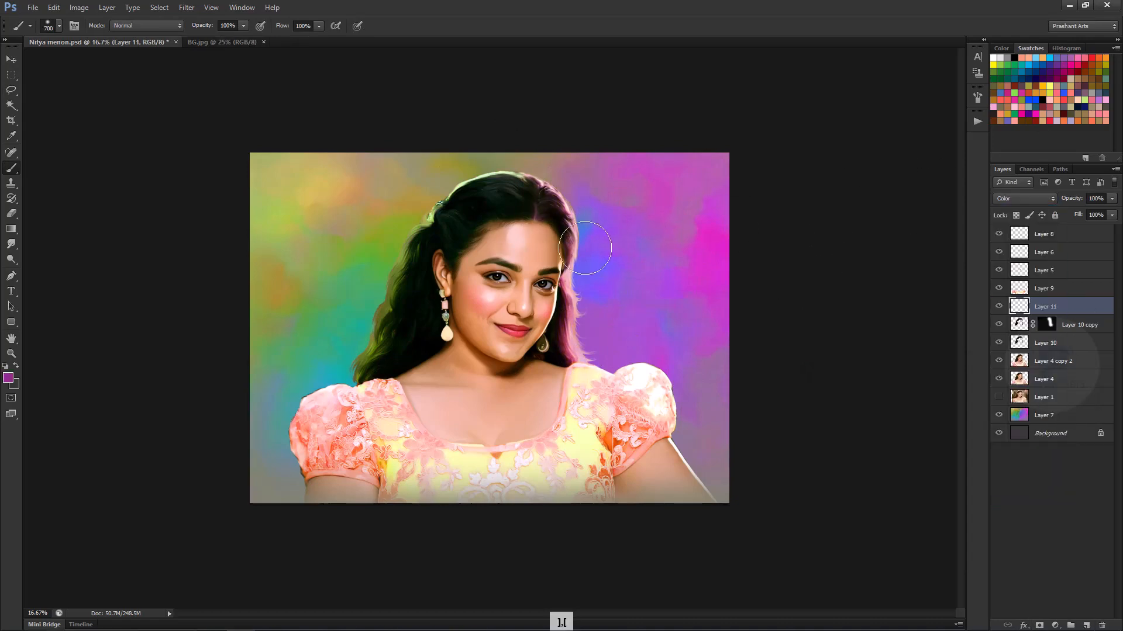
{"action": "key", "text": "bracketleft"}
{"action": "key", "text": "bracketleft"}
{"action": "key", "text": "bracketleft"}
{"action": "key", "text": "bracketleft"}
{"action": "key", "text": "bracketleft"}
{"action": "key", "text": "ctrl+plus"}
{"action": "key", "text": "ctrl+plus"}
{"action": "key", "text": "ctrl+plus"}
{"action": "key", "text": "bracketleft"}
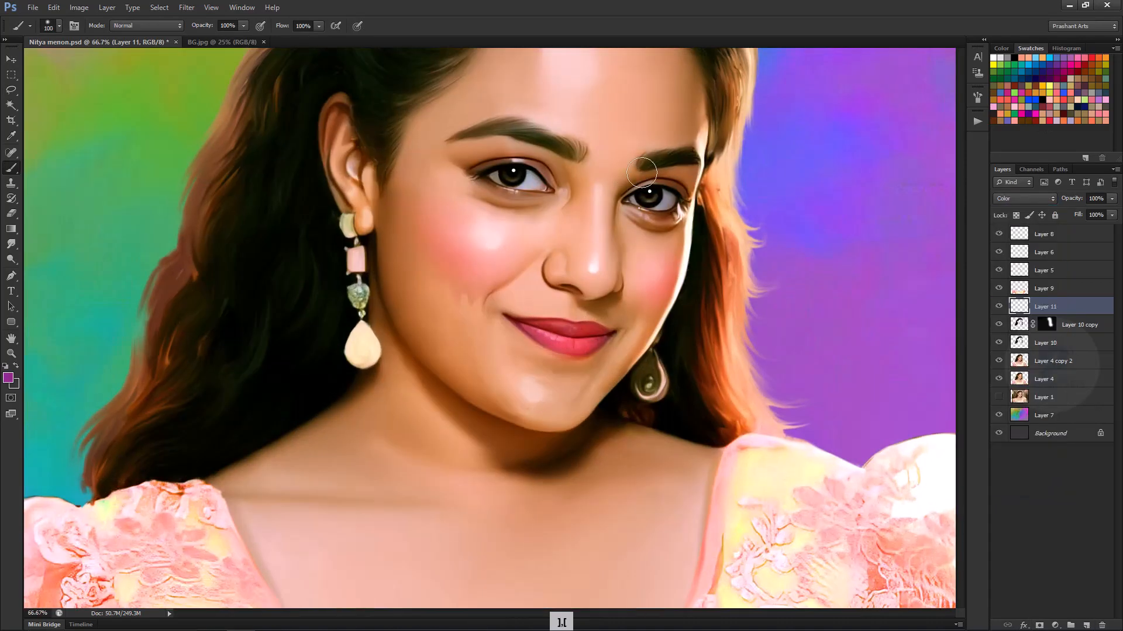
{"action": "key", "text": "ctrl+minus"}
{"action": "key", "text": "ctrl+minus"}
{"action": "mouse_move", "coordinate": [593, 211]}
{"action": "left_mouse_down"}
{"action": "mouse_move", "coordinate": [604, 237]}
{"action": "mouse_move", "coordinate": [574, 325]}
{"action": "mouse_move", "coordinate": [547, 363]}
{"action": "left_mouse_up"}
{"action": "left_click_drag", "start_coordinate": [560, 258], "coordinate": [554, 301]}
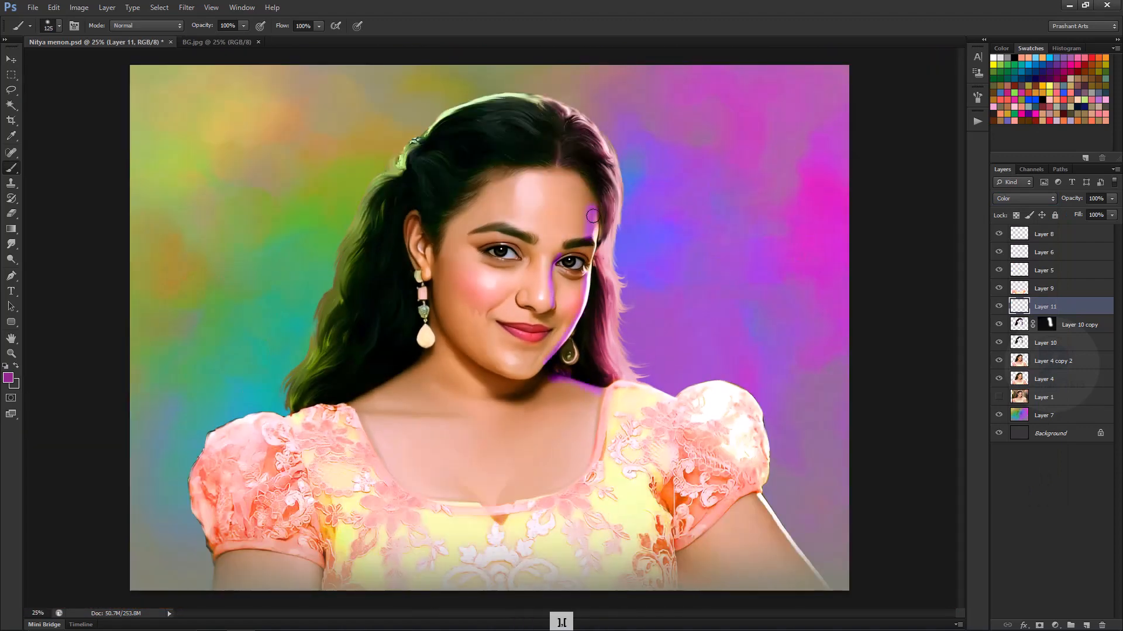
Brush purple light on the forehead's image-right edge and under the chin, reducing the brush to 60 px, and set Layer 11's opacity to 62%.
{"action": "left_click_drag", "start_coordinate": [593, 216], "coordinate": [587, 188]}
{"action": "key", "text": "bracketleft"}
{"action": "key", "text": "ctrl+minus"}
{"action": "key", "text": "ctrl+plus"}
{"action": "key", "text": "bracketleft"}
{"action": "key", "text": "bracketleft"}
{"action": "key", "text": "bracketleft"}
{"action": "key", "text": "bracketleft"}
{"action": "left_click_drag", "start_coordinate": [548, 367], "coordinate": [514, 376]}
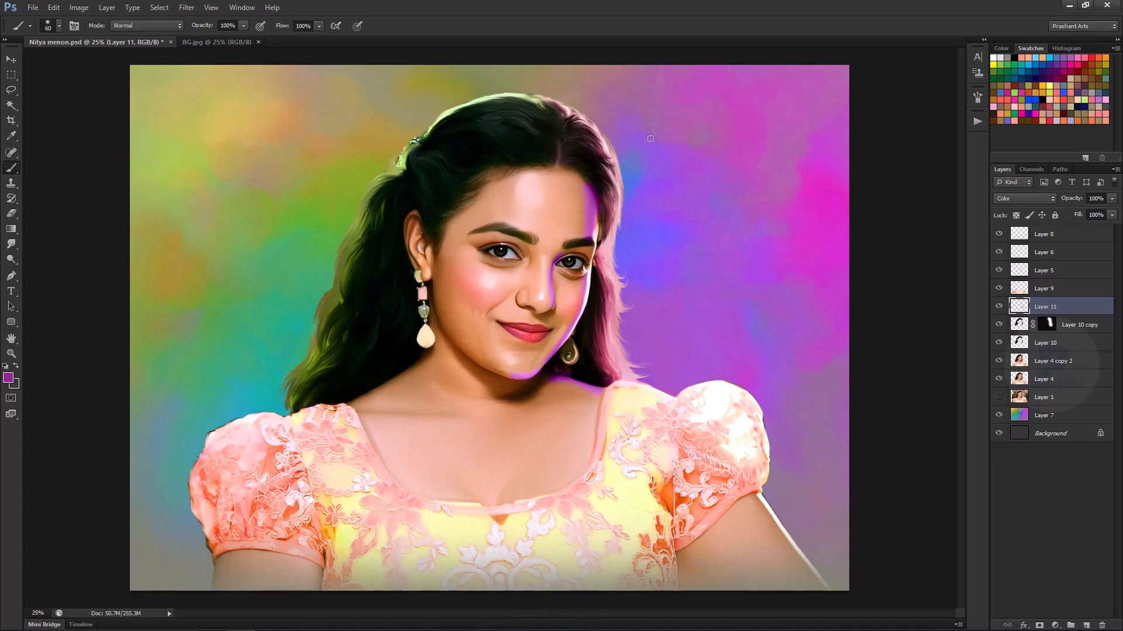
{"action": "key", "text": "e"}
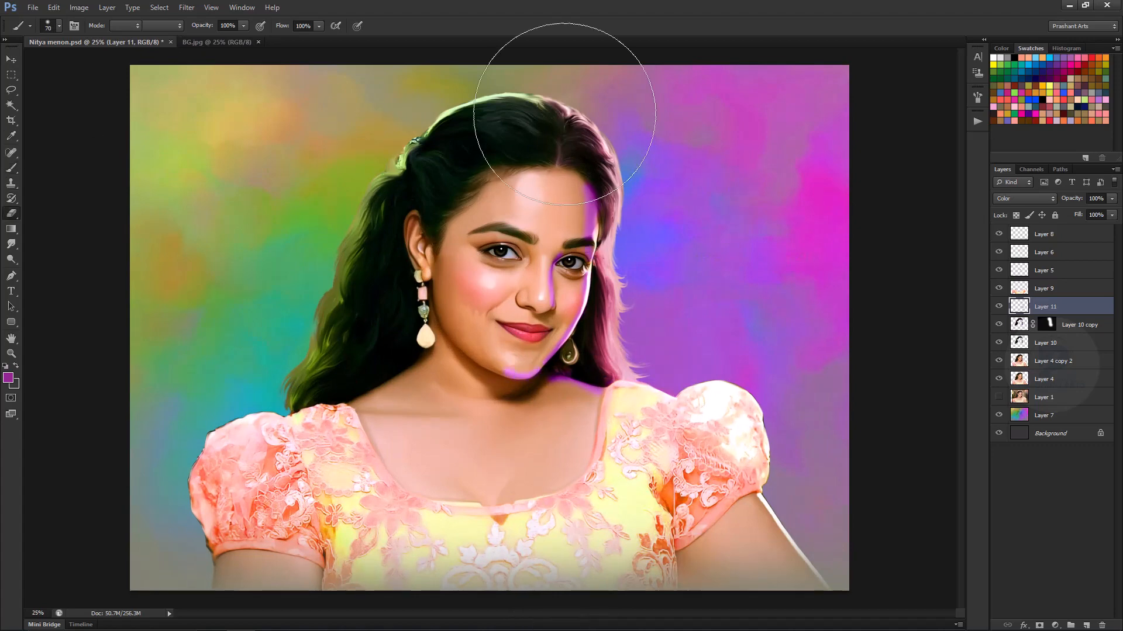
{"action": "left_click_drag", "start_coordinate": [1071, 198], "coordinate": [1050, 201]}
{"action": "key", "text": "ctrl+minus"}
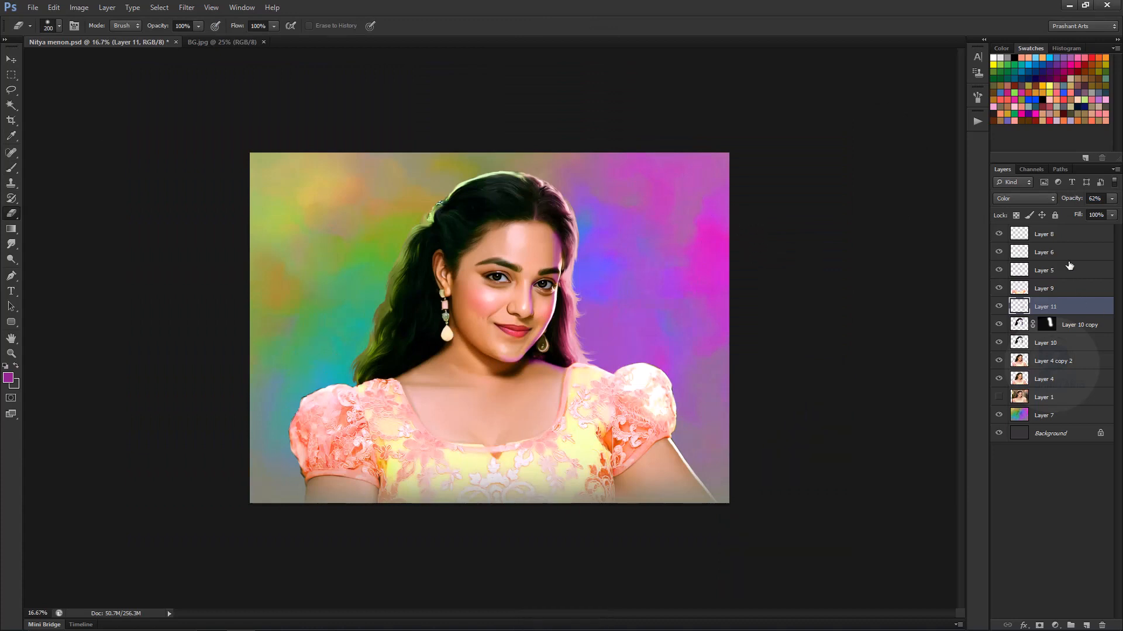
Add a Solid Color fill layer in blue #277592 above Layer 4 copy 2.
{"action": "left_click", "coordinate": [1046, 361]}
{"action": "left_click", "coordinate": [1055, 625]}
{"action": "left_click", "coordinate": [1053, 369]}
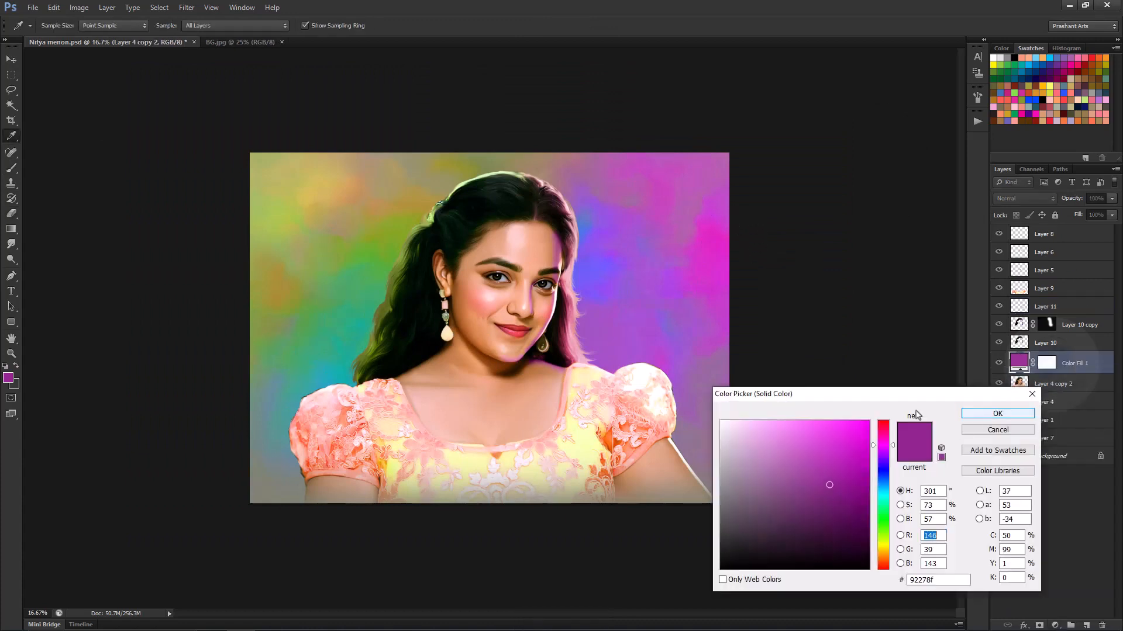
{"action": "left_click_drag", "start_coordinate": [894, 448], "coordinate": [894, 490]}
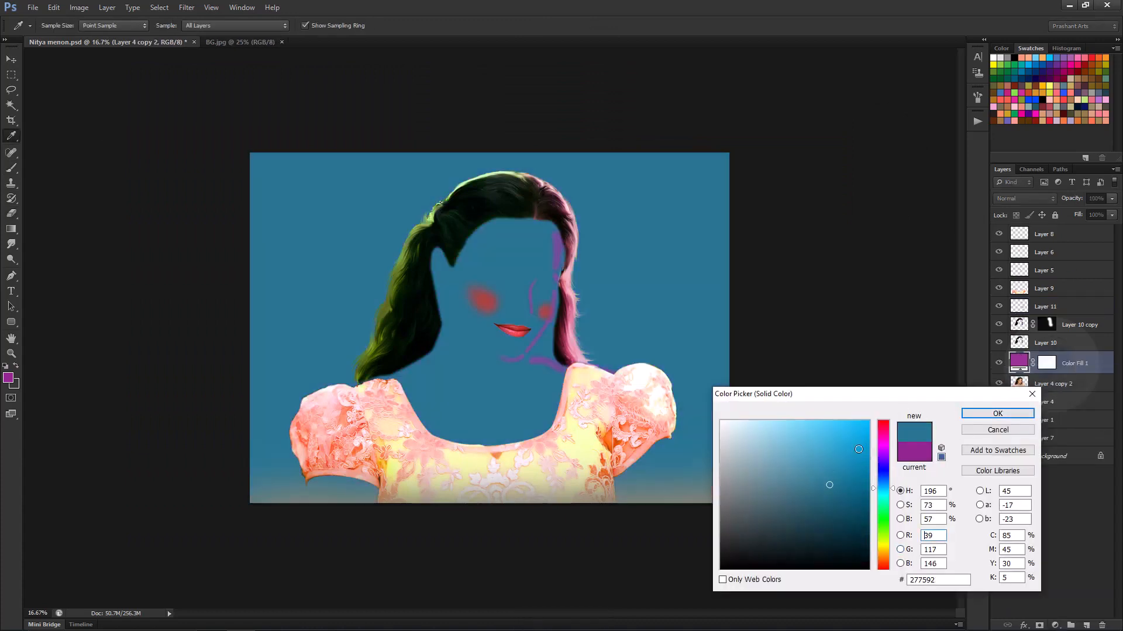
{"action": "left_click", "coordinate": [998, 414]}
Try the blue fill layer above Layer 8 in Soft Light mode at 55% opacity and compare the image with it hidden.
{"action": "left_click_drag", "start_coordinate": [1027, 371], "coordinate": [1043, 205]}
{"action": "left_click", "coordinate": [1024, 198]}
{"action": "left_click", "coordinate": [1007, 360]}
{"action": "left_click", "coordinate": [998, 236]}
{"action": "left_click", "coordinate": [998, 237]}
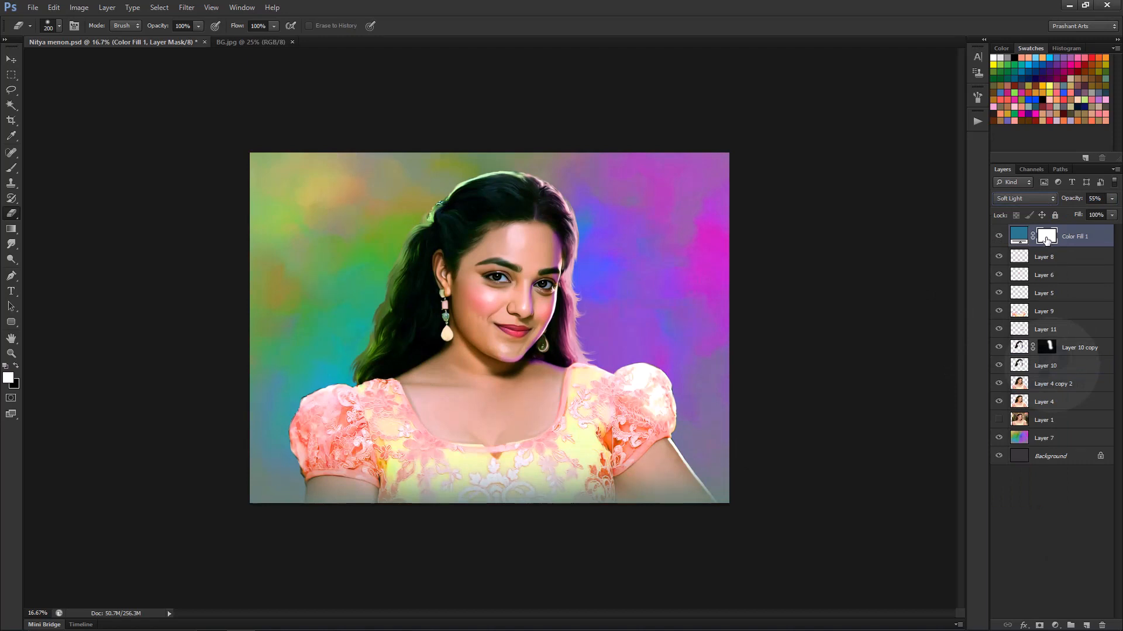
Check the fill layer's mask options and undo the fill layer's last changes.
{"action": "left_click", "coordinate": [1042, 271]}
{"action": "left_click", "coordinate": [1050, 235]}
{"action": "right_click", "coordinate": [1036, 241]}
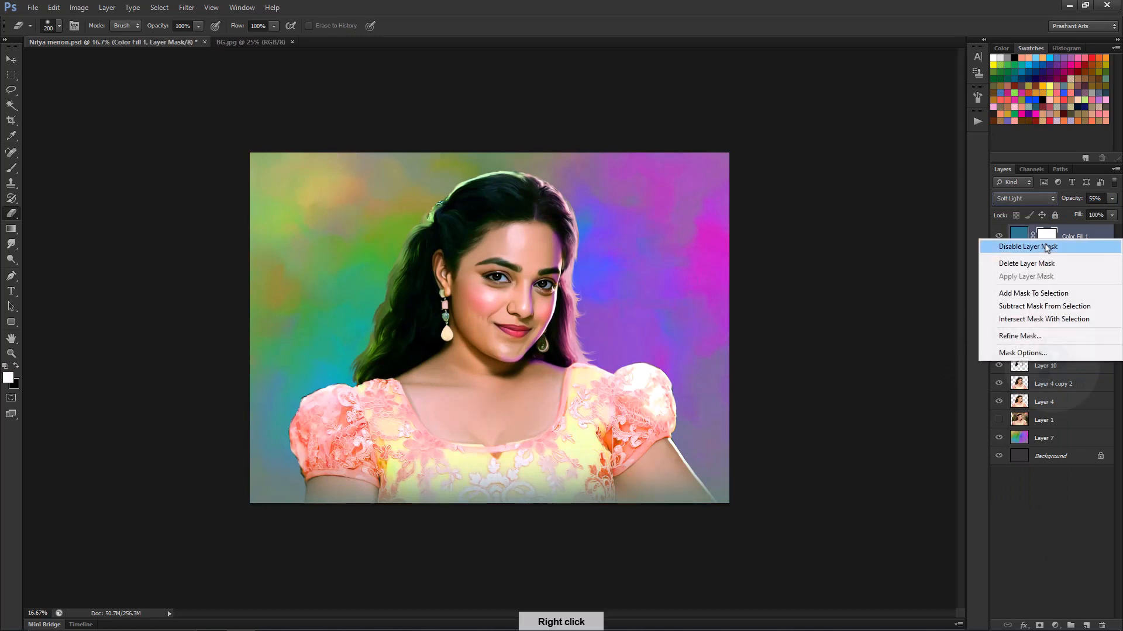
{"action": "left_click", "coordinate": [1029, 338]}
{"action": "key", "text": "Escape"}
{"action": "left_click", "coordinate": [11, 75]}
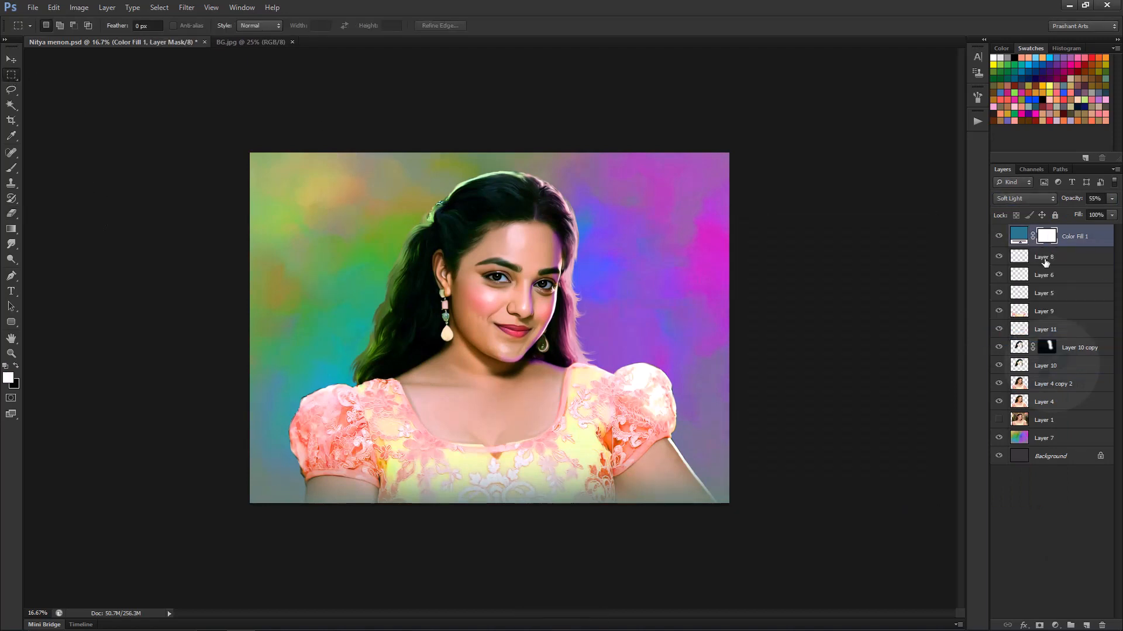
{"action": "left_click", "coordinate": [998, 237]}
{"action": "left_click", "coordinate": [999, 236]}
{"action": "key", "text": "ctrl+alt+z"}
{"action": "key", "text": "ctrl+alt+z"}
{"action": "key", "text": "ctrl+alt+z"}
Move the blue fill layer above Layer 8 with a black mask and set its blend mode to Soft Light.
{"action": "left_click_drag", "start_coordinate": [1050, 370], "coordinate": [1047, 242]}
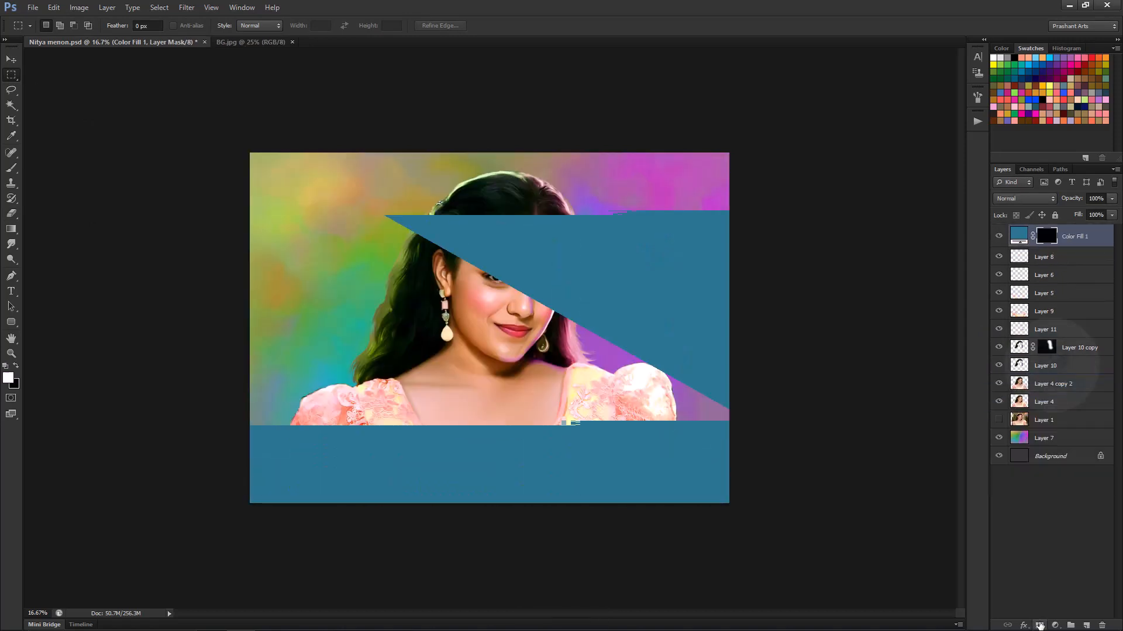
{"action": "left_click", "coordinate": [1023, 198]}
{"action": "left_click", "coordinate": [1005, 360]}
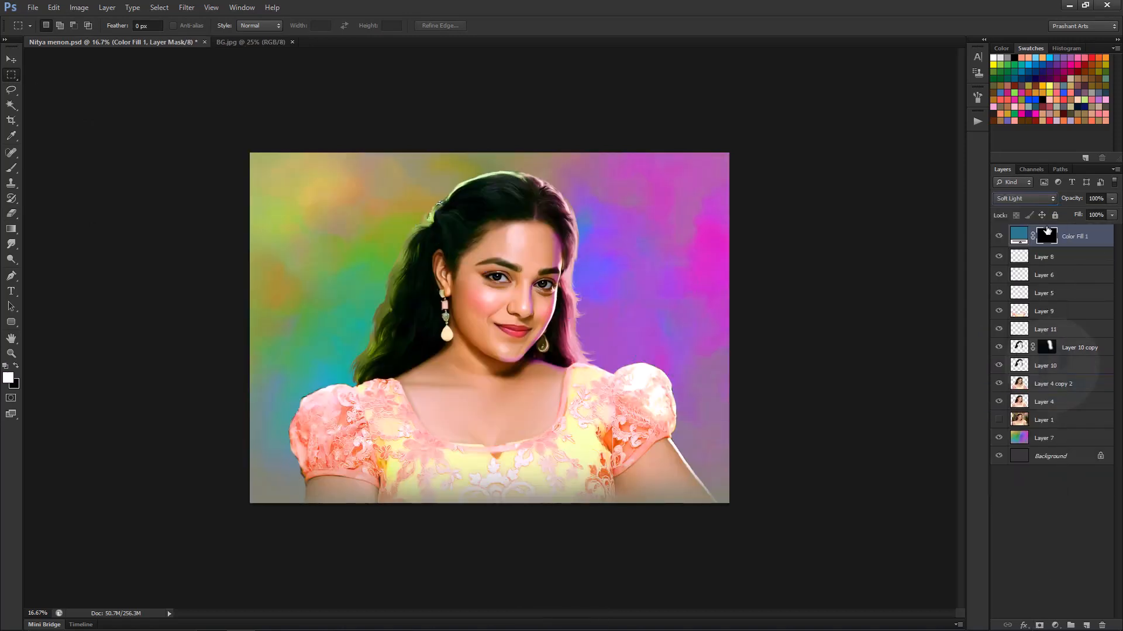
Paint the fill layer's mask white over the face, neck and chest with an 800 px brush and set the layer's opacity to 22%.
{"action": "key", "text": "b"}
{"action": "mouse_move", "coordinate": [530, 247]}
{"action": "left_mouse_down"}
{"action": "mouse_move", "coordinate": [515, 255]}
{"action": "mouse_move", "coordinate": [511, 323]}
{"action": "left_mouse_up"}
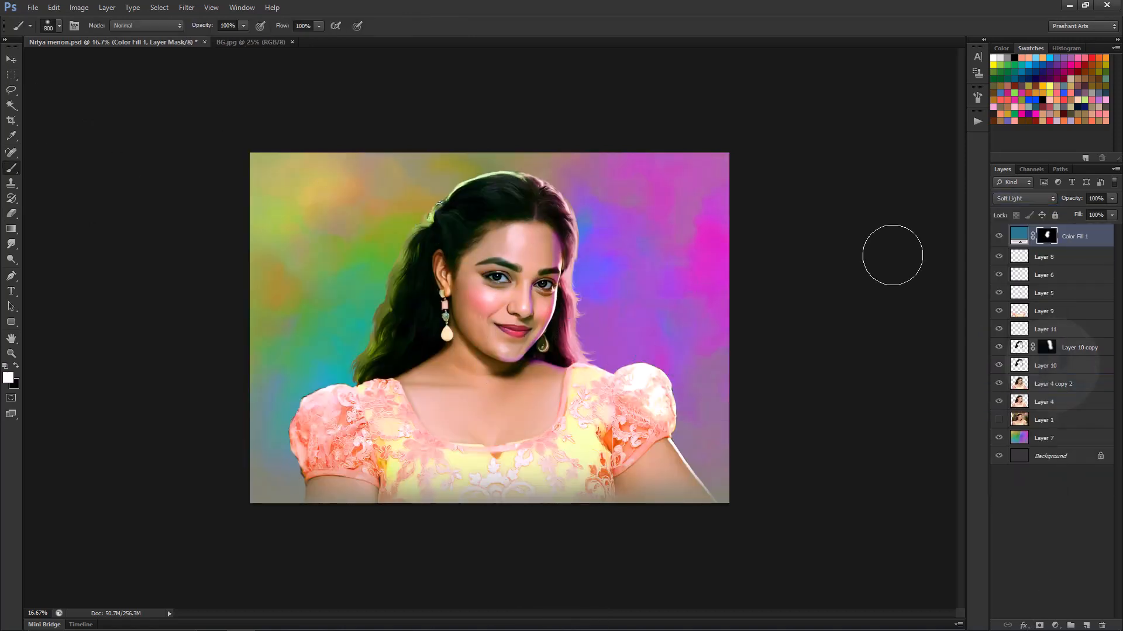
{"action": "left_click_drag", "start_coordinate": [1077, 200], "coordinate": [964, 212]}
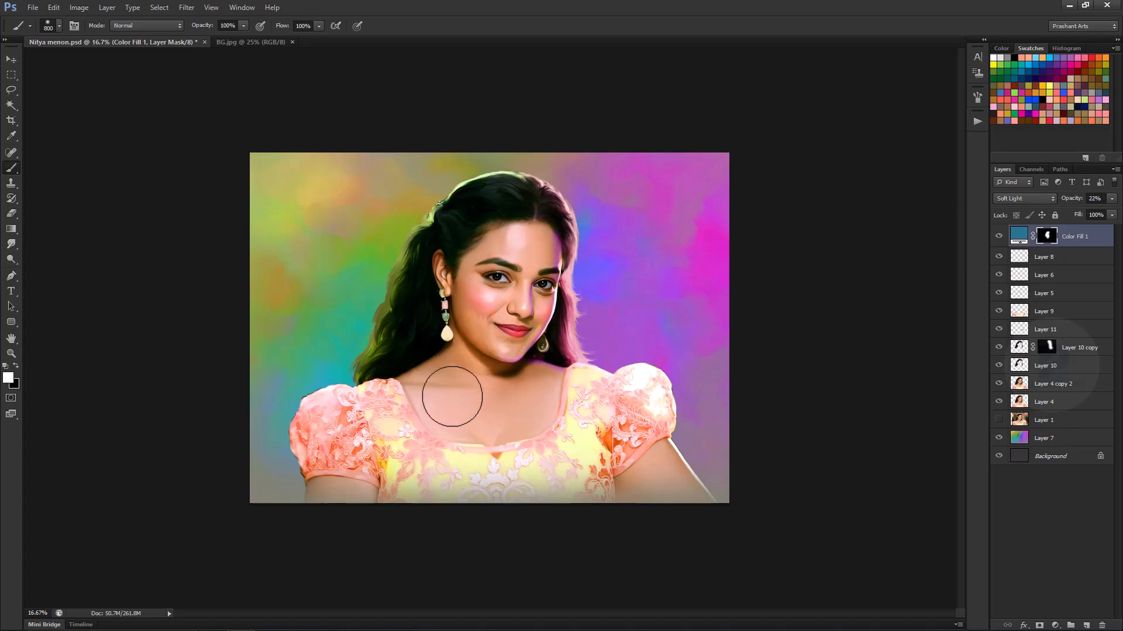
{"action": "left_click_drag", "start_coordinate": [452, 397], "coordinate": [530, 398]}
{"action": "key", "text": "bracketleft"}
Stamp all visible layers into a new Layer 12, group the layers from Color Fill 1 to Layer 7 and delete the Background layer.
{"action": "left_click", "coordinate": [1047, 329]}
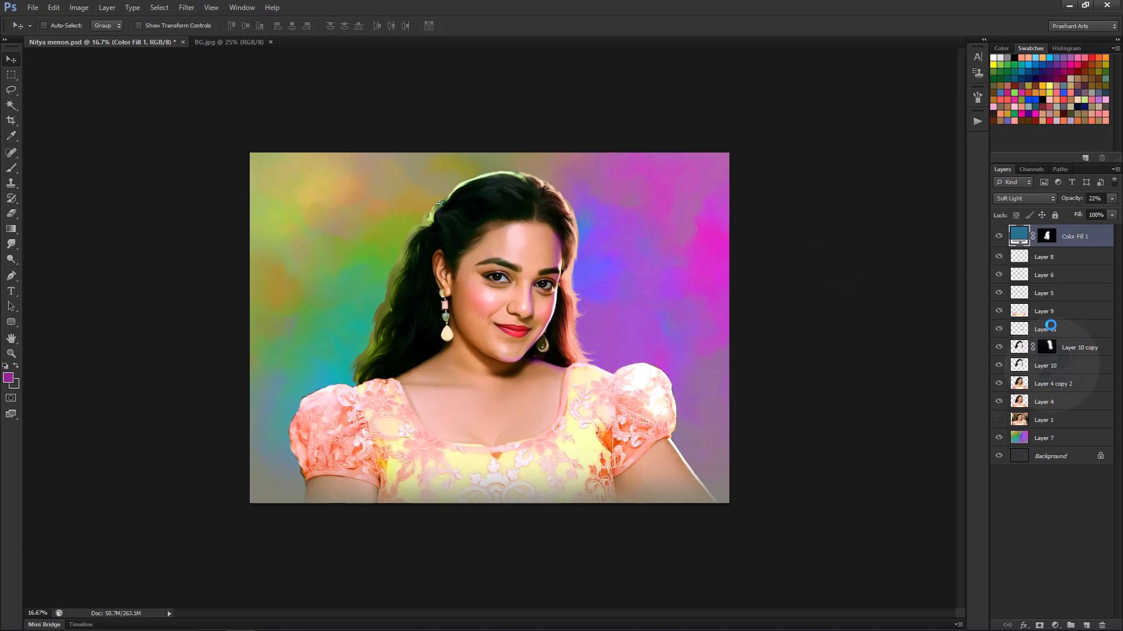
{"action": "key", "text": "ctrl+alt+shift+n"}
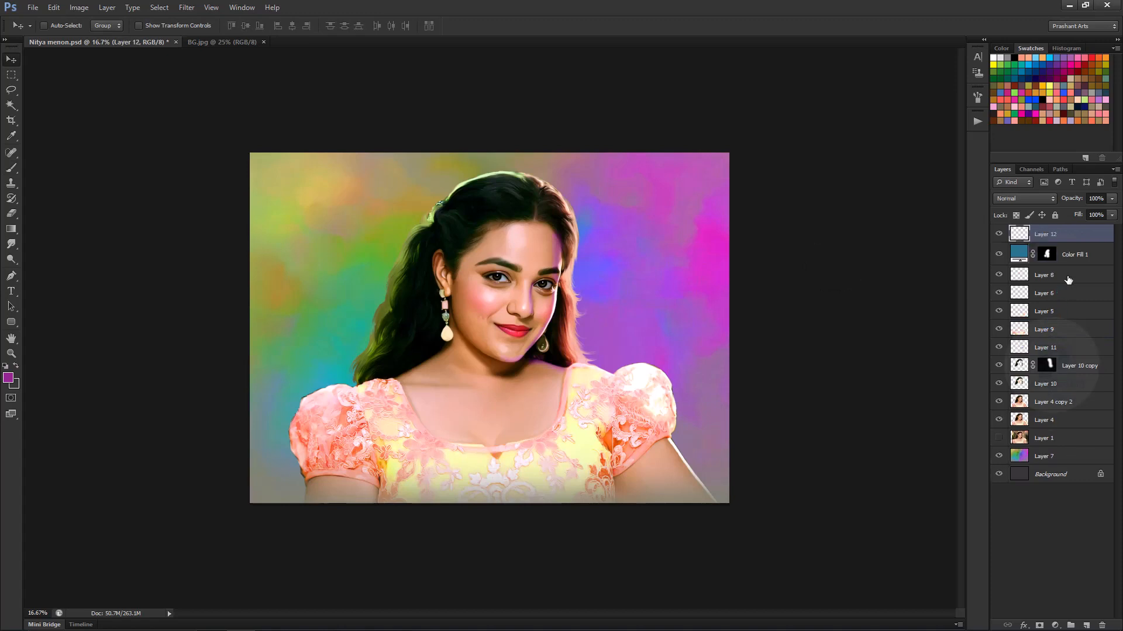
{"action": "key", "text": "ctrl+alt+shift+e"}
{"action": "left_click", "coordinate": [1074, 256]}
{"action": "left_click", "coordinate": [1053, 455], "text": "shift"}
{"action": "key", "text": "ctrl+g"}
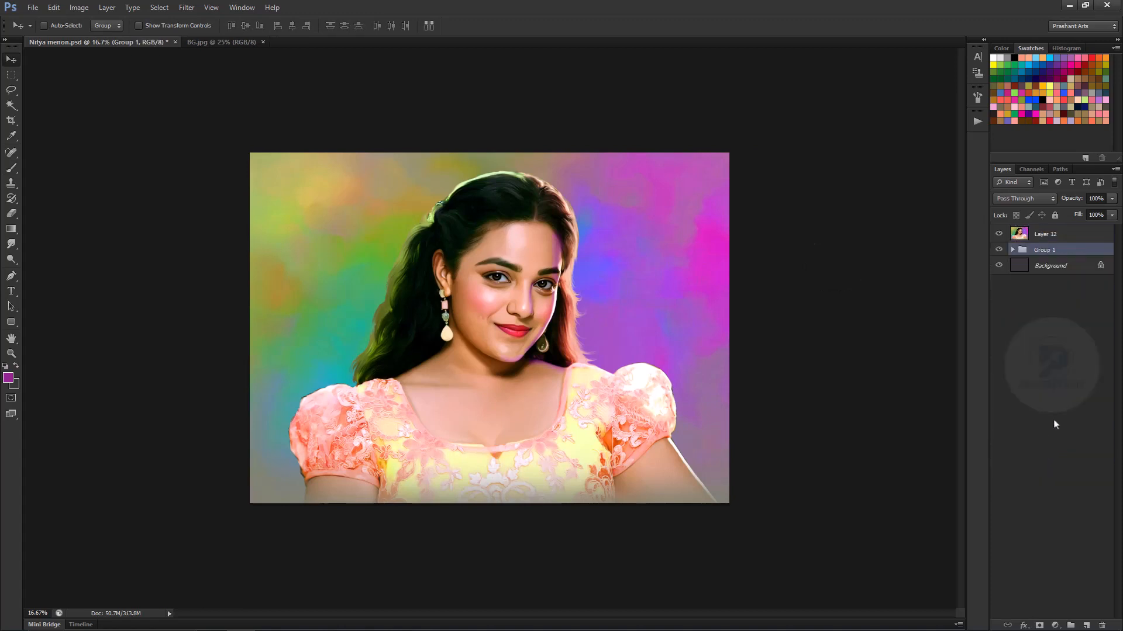
{"action": "left_click_drag", "start_coordinate": [1028, 272], "coordinate": [1102, 626]}
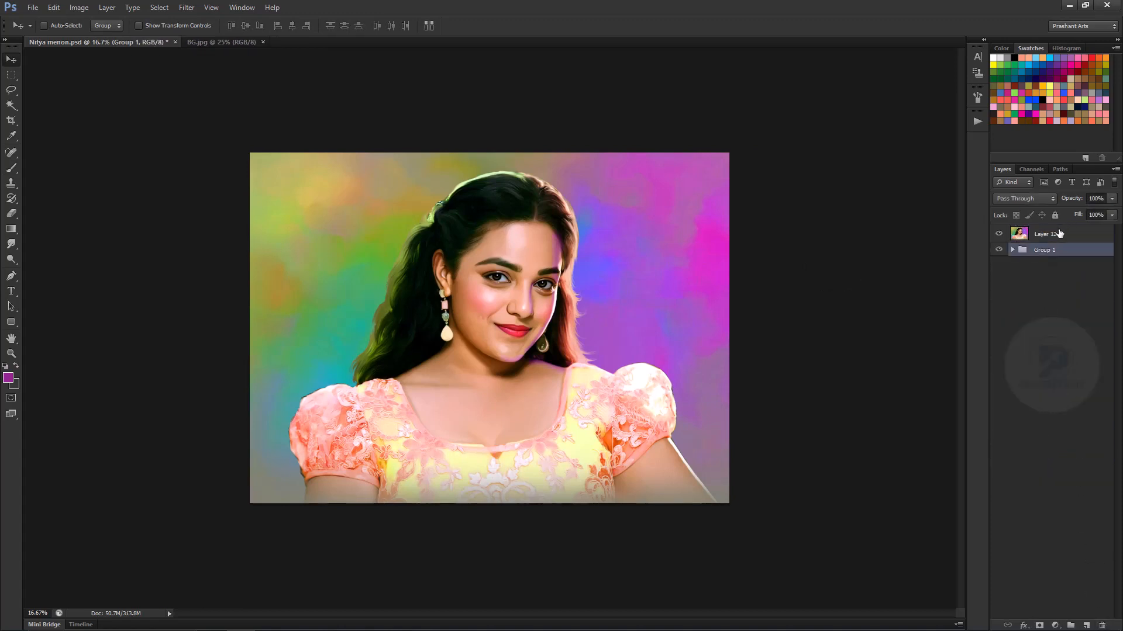
Try the Dodge tool on the face in Layer 12 with a small brush, Midtones range and 80% exposure.
{"action": "left_click", "coordinate": [1057, 235]}
{"action": "key", "text": "ctrl+="}
{"action": "key", "text": "ctrl+="}
{"action": "key", "text": "ctrl+equal"}
{"action": "key", "text": "o"}
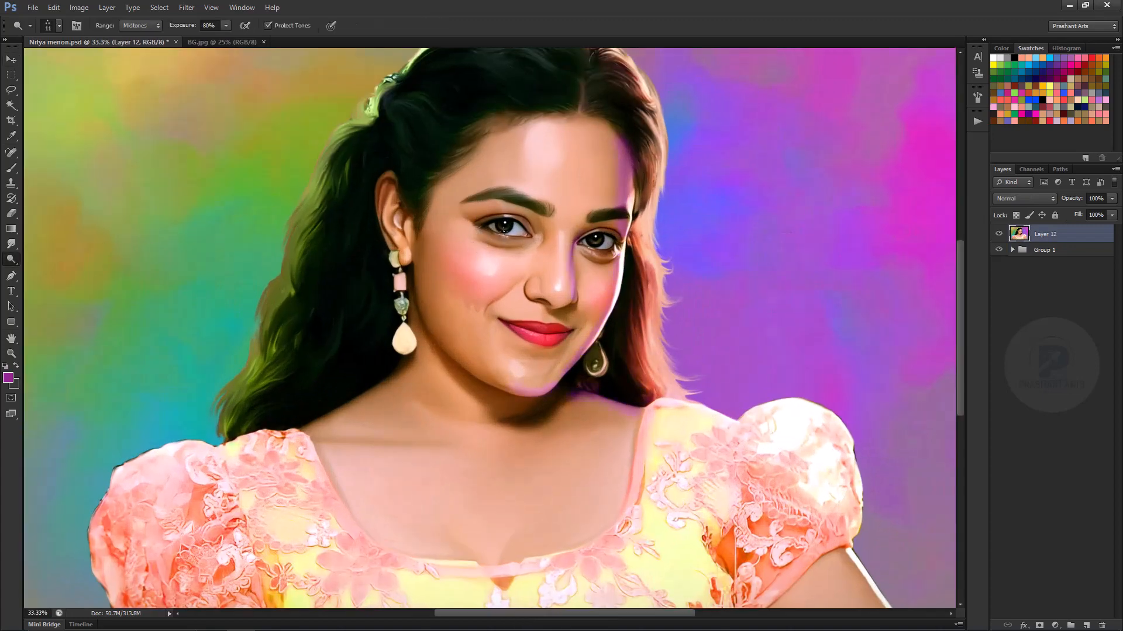
{"action": "left_click", "coordinate": [52, 29]}
{"action": "left_click", "coordinate": [25, 112]}
{"action": "left_click", "coordinate": [586, 293]}
{"action": "key", "text": "["}
{"action": "key", "text": "["}
{"action": "key", "text": "["}
{"action": "key", "text": "["}
{"action": "key", "text": "["}
{"action": "key", "text": "["}
{"action": "key", "text": "["}
{"action": "key", "text": "["}
{"action": "key", "text": "["}
{"action": "key", "text": "["}
Paint small white gloss highlights on the lips in Layer 12 with a 15 px brush at 56% opacity.
{"action": "key", "text": "b"}
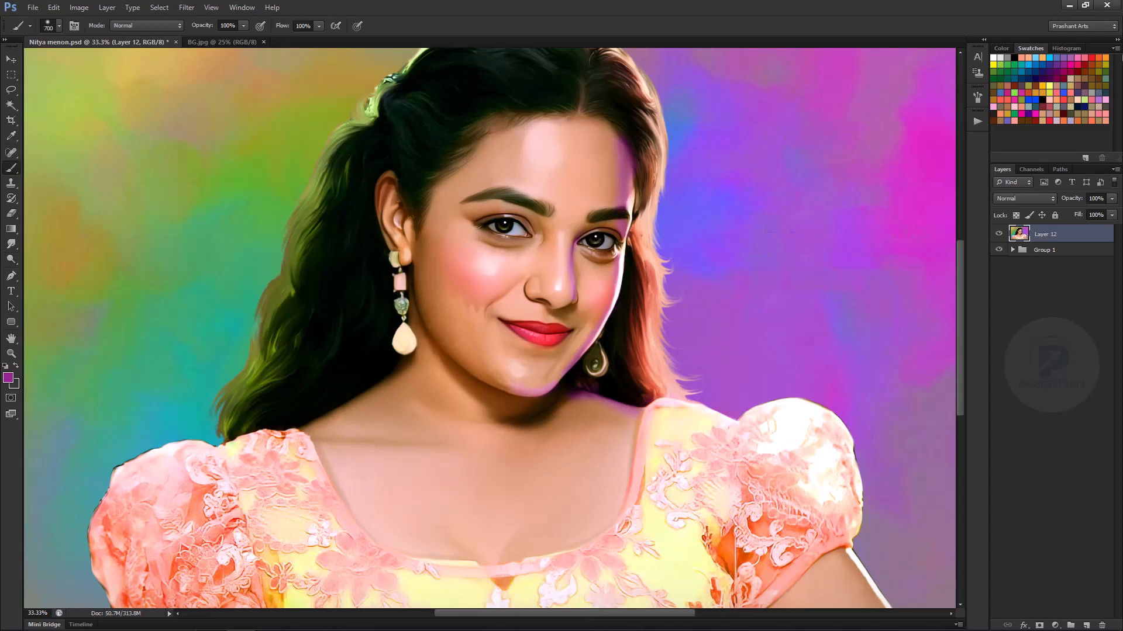
{"action": "left_click", "coordinate": [993, 58]}
{"action": "key", "text": "ctrl+plus"}
{"action": "key", "text": "ctrl+plus"}
{"action": "key", "text": "bracketleft"}
{"action": "key", "text": "bracketleft"}
{"action": "key", "text": "bracketleft"}
{"action": "key", "text": "bracketleft"}
{"action": "key", "text": "bracketleft"}
{"action": "key", "text": "bracketleft"}
{"action": "key", "text": "bracketleft"}
{"action": "key", "text": "bracketleft"}
{"action": "key", "text": "bracketleft"}
{"action": "key", "text": "bracketleft"}
{"action": "key", "text": "bracketleft"}
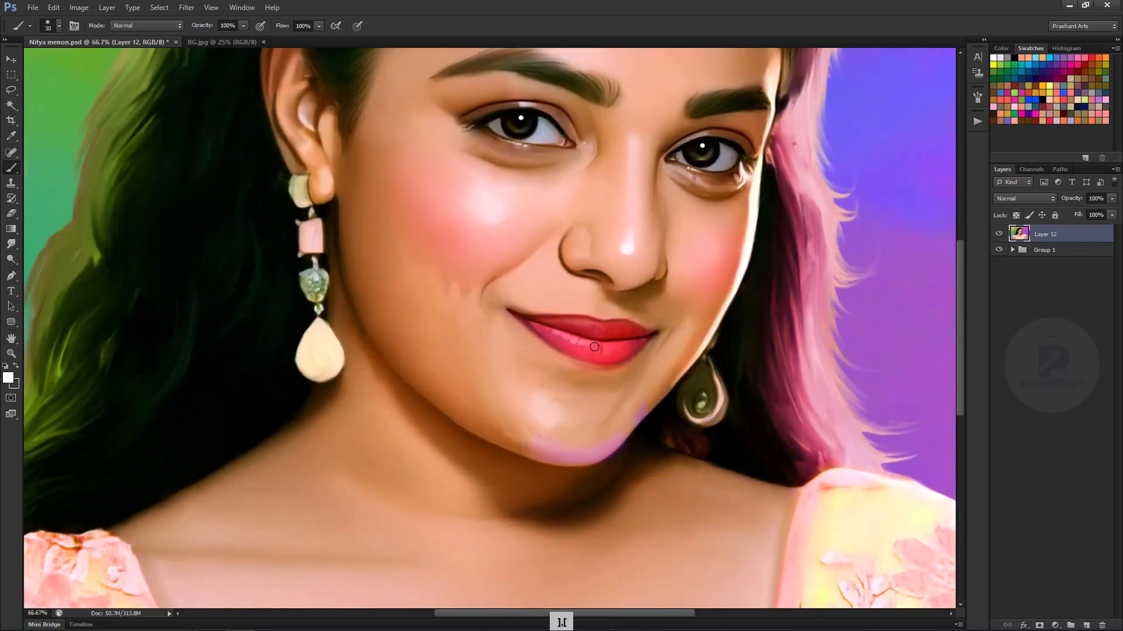
{"action": "key", "text": "ctrl+alt+z"}
{"action": "key", "text": "5"}
{"action": "key", "text": "6"}
{"action": "key", "text": "bracketright"}
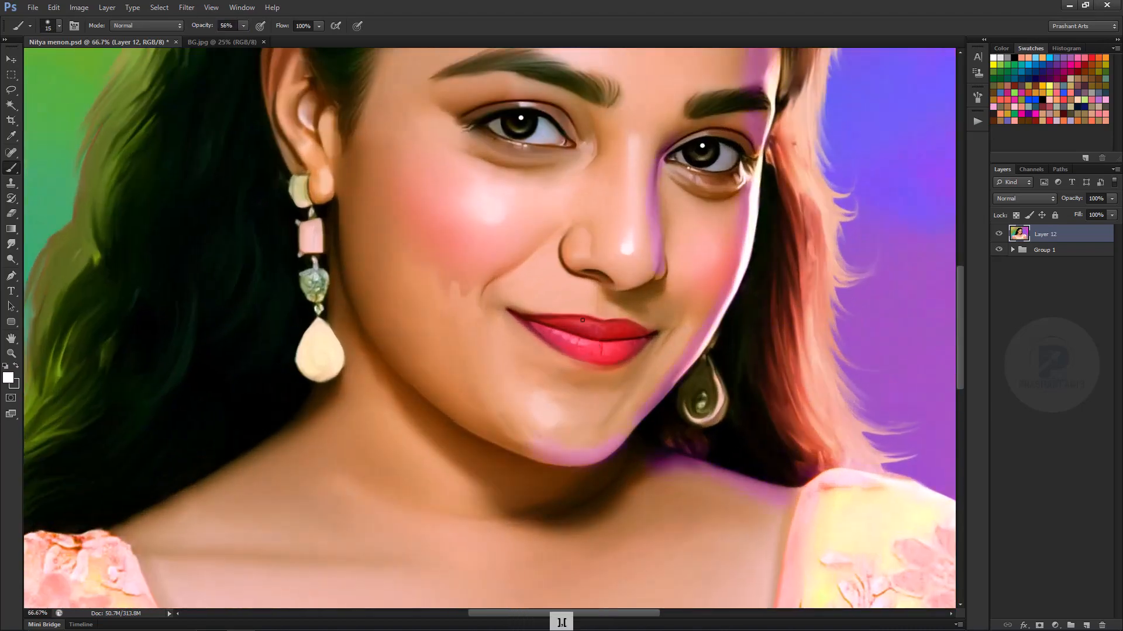
{"action": "key", "text": "ctrl+minus"}
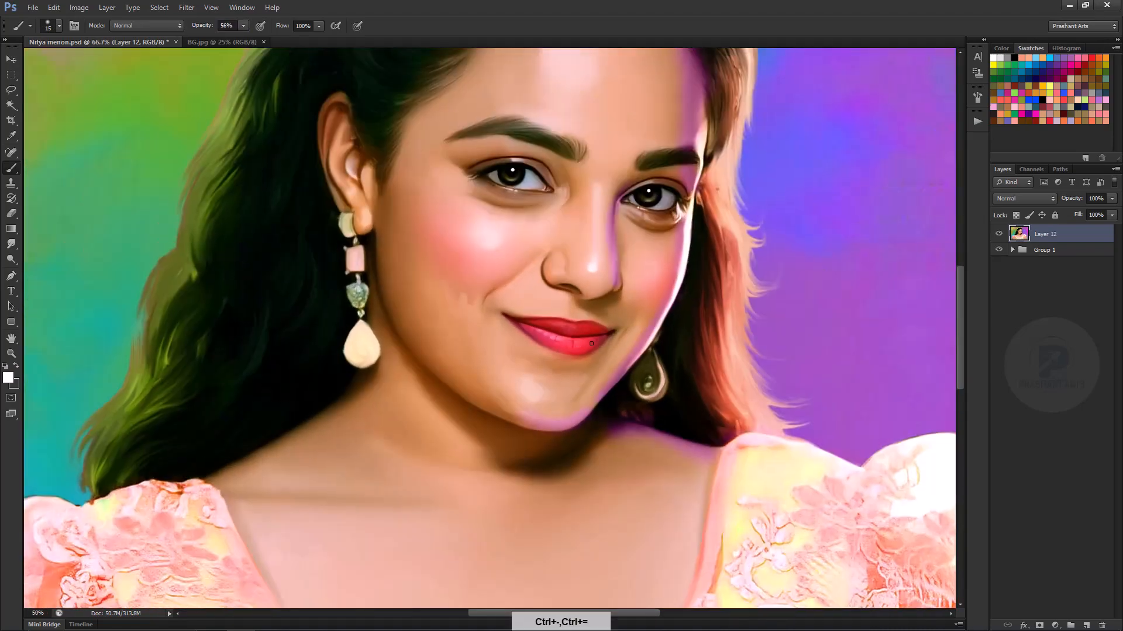
{"action": "key", "text": "ctrl+plus"}
{"action": "key", "text": "ctrl+plus"}
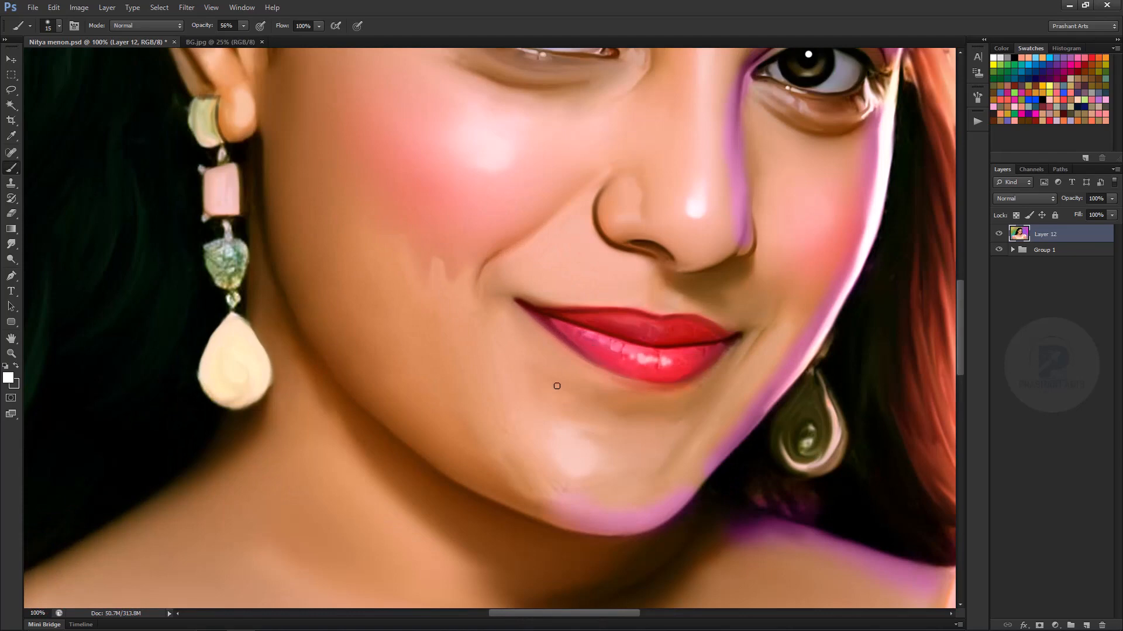
{"action": "key", "text": "ctrl+minus"}
{"action": "key", "text": "ctrl+minus"}
{"action": "key", "text": "ctrl+minus"}
{"action": "key", "text": "ctrl+minus"}
{"action": "key", "text": "ctrl+minus"}
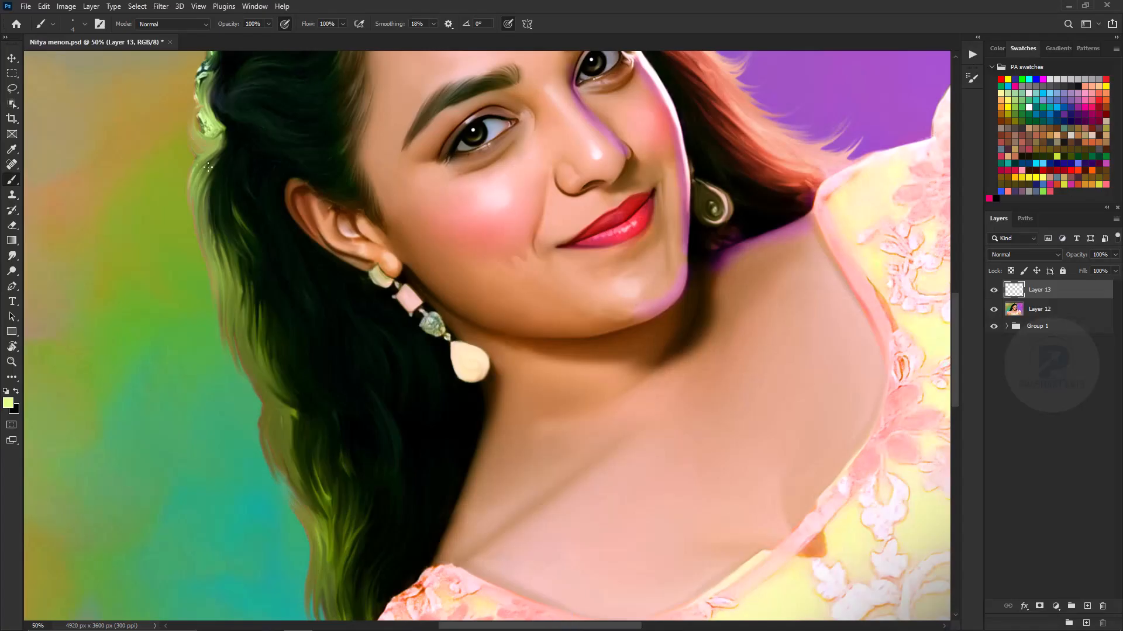
Draw thin light yellow-green hair strands on Layer 13 along the upper image-left hair edge with a 4 px brush.
{"action": "left_click_drag", "start_coordinate": [193, 164], "coordinate": [211, 252]}
{"action": "key", "text": "ctrl+alt+z"}
{"action": "mouse_move", "coordinate": [190, 158]}
{"action": "left_mouse_down"}
{"action": "mouse_move", "coordinate": [205, 263]}
{"action": "mouse_move", "coordinate": [249, 382]}
{"action": "left_mouse_up"}
{"action": "left_click_drag", "start_coordinate": [212, 304], "coordinate": [234, 366]}
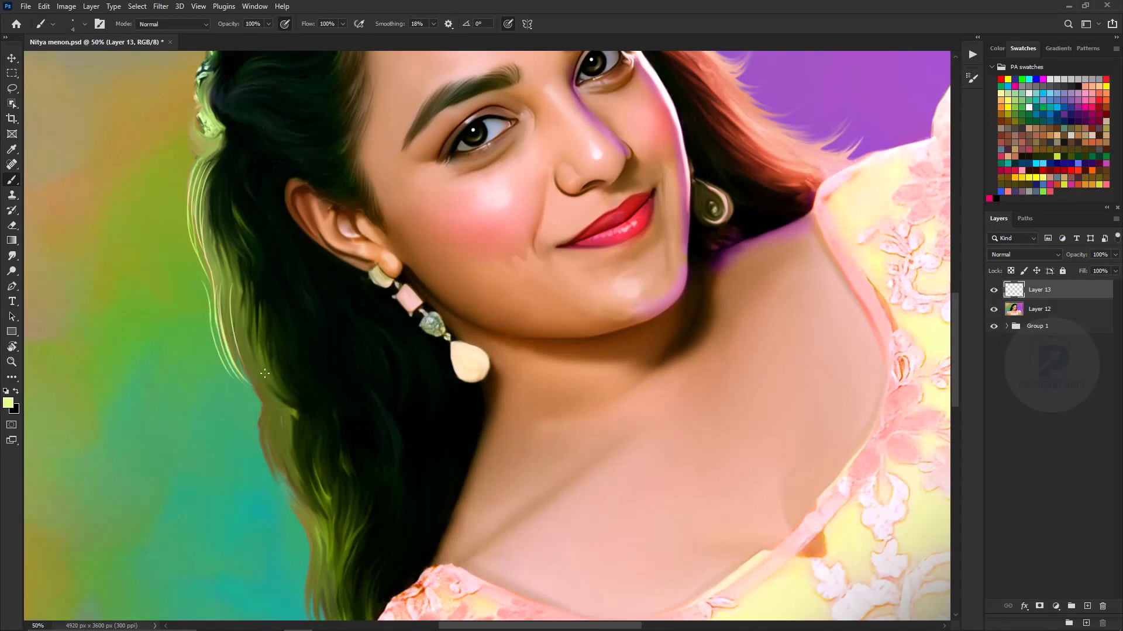
{"action": "left_click_drag", "start_coordinate": [228, 286], "coordinate": [243, 370]}
{"action": "mouse_move", "coordinate": [240, 302]}
{"action": "left_mouse_down"}
{"action": "mouse_move", "coordinate": [257, 380]}
{"action": "mouse_move", "coordinate": [272, 386]}
{"action": "left_mouse_up"}
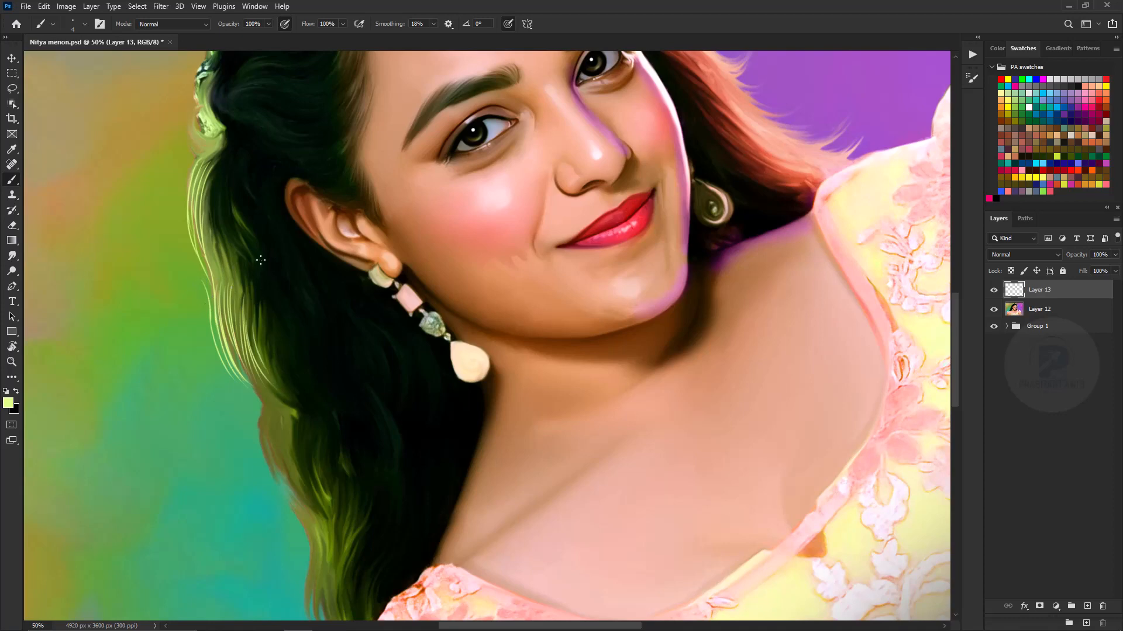
{"action": "left_click_drag", "start_coordinate": [208, 188], "coordinate": [215, 253]}
Add fine light strands on Layer 13 along the middle of the image-left hair edge and into the adjacent waves.
{"action": "key", "text": "space"}
{"action": "left_click_drag", "start_coordinate": [283, 354], "coordinate": [277, 232]}
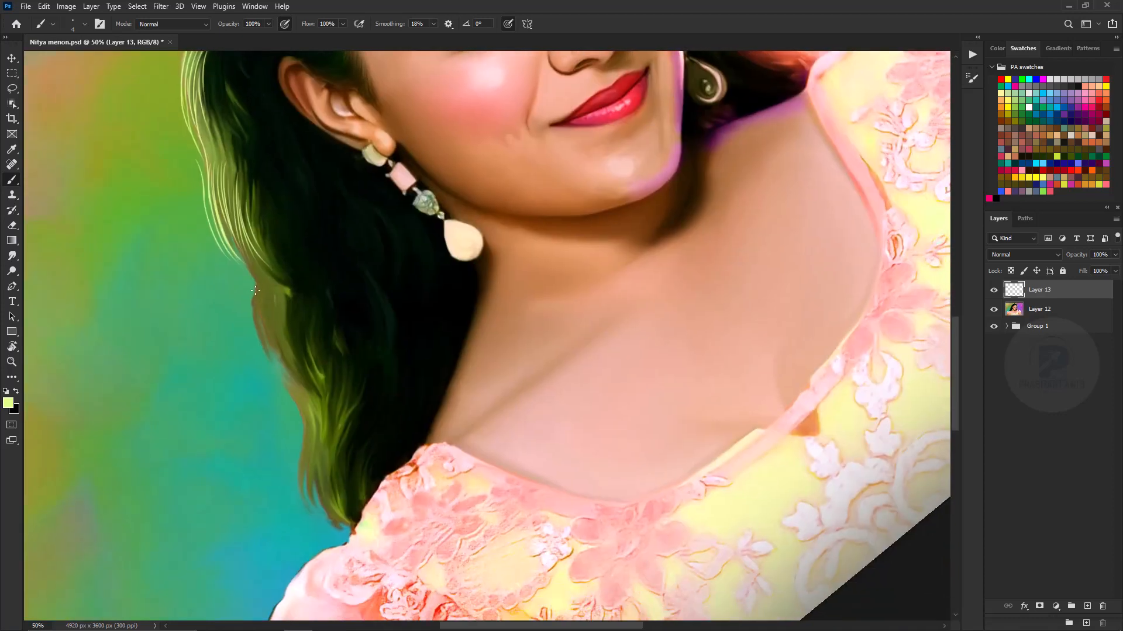
{"action": "mouse_move", "coordinate": [251, 289]}
{"action": "left_mouse_down"}
{"action": "mouse_move", "coordinate": [258, 352]}
{"action": "mouse_move", "coordinate": [278, 358]}
{"action": "left_mouse_up"}
{"action": "mouse_move", "coordinate": [258, 314]}
{"action": "left_mouse_down"}
{"action": "mouse_move", "coordinate": [264, 268]}
{"action": "mouse_move", "coordinate": [277, 336]}
{"action": "left_mouse_up"}
{"action": "left_click_drag", "start_coordinate": [266, 289], "coordinate": [276, 344]}
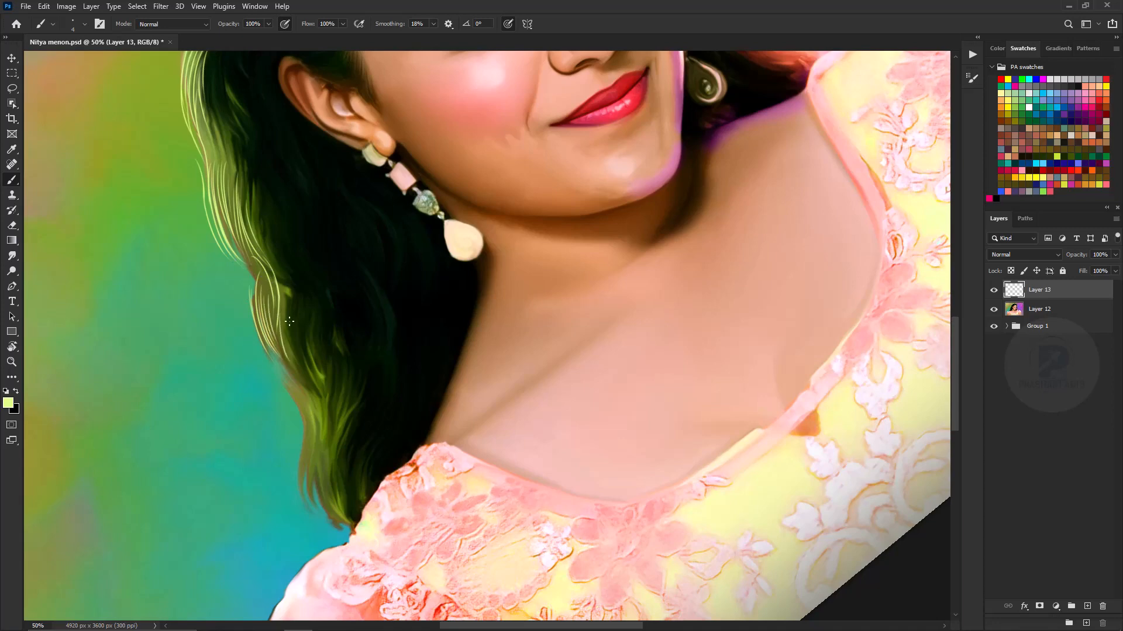
{"action": "left_click_drag", "start_coordinate": [284, 305], "coordinate": [301, 369]}
{"action": "left_click_drag", "start_coordinate": [255, 190], "coordinate": [278, 272]}
{"action": "left_click_drag", "start_coordinate": [271, 209], "coordinate": [305, 334]}
Continue the light strands down the outer image-left hair edge towards the shoulder on Layer 13.
{"action": "key", "text": "space"}
{"action": "left_click_drag", "start_coordinate": [282, 182], "coordinate": [352, 236]}
{"action": "left_click_drag", "start_coordinate": [304, 312], "coordinate": [325, 330]}
{"action": "key", "text": "ctrl+minus"}
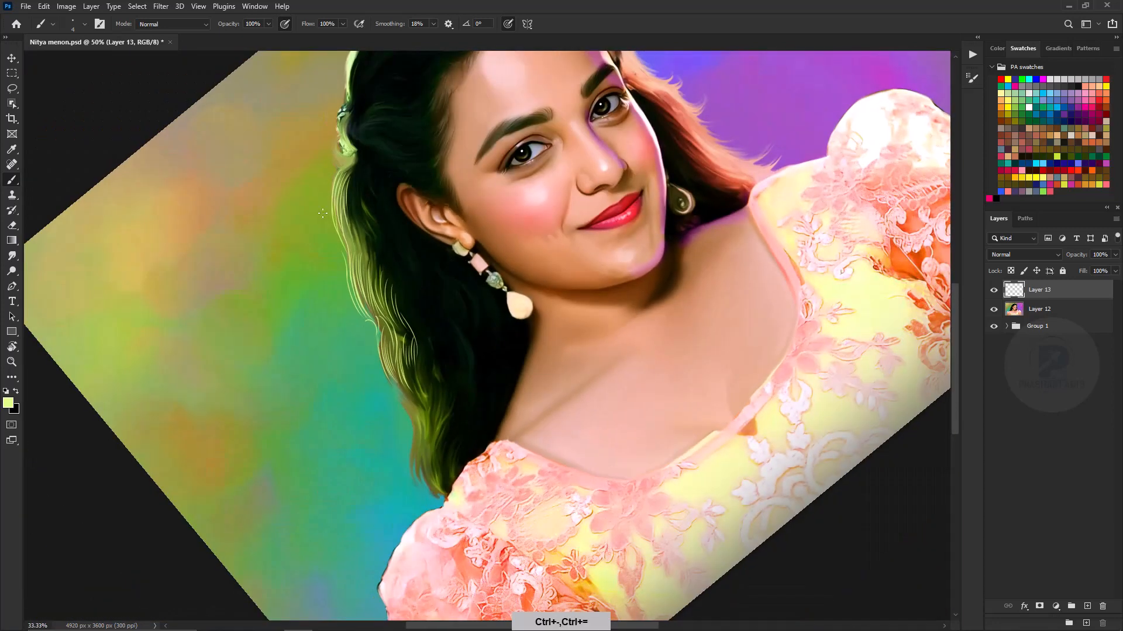
{"action": "key", "text": "ctrl+minus"}
{"action": "key", "text": "ctrl+equal"}
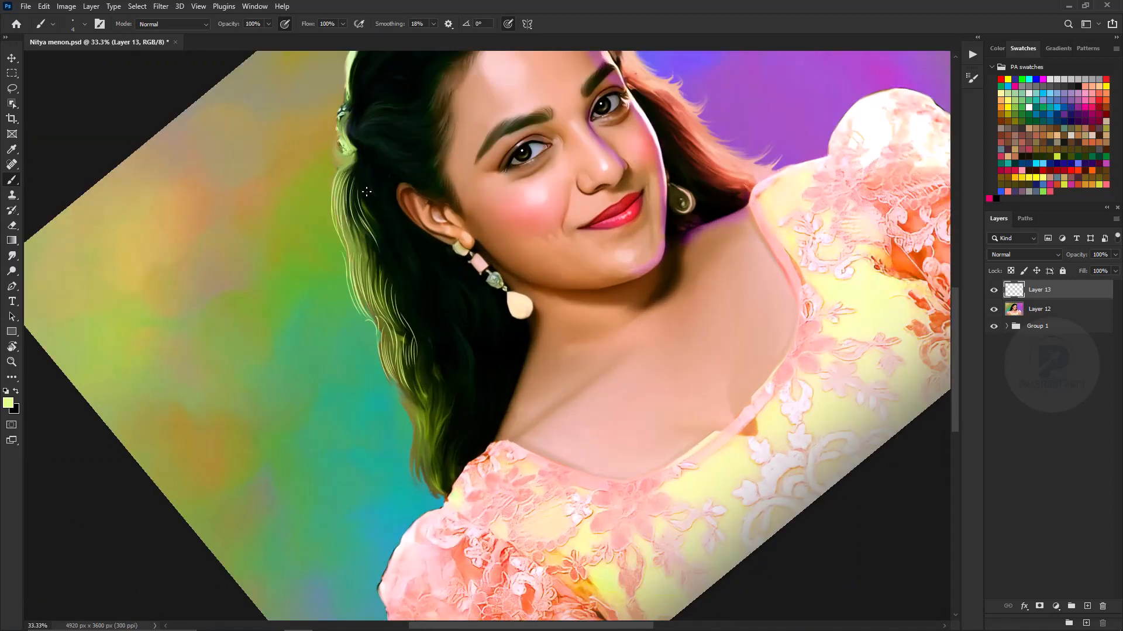
{"action": "left_click_drag", "start_coordinate": [367, 219], "coordinate": [349, 266]}
{"action": "left_click_drag", "start_coordinate": [417, 368], "coordinate": [423, 242]}
{"action": "left_click_drag", "start_coordinate": [399, 259], "coordinate": [427, 361]}
{"action": "key", "text": "ctrl+alt+z"}
{"action": "left_click_drag", "start_coordinate": [427, 302], "coordinate": [435, 362]}
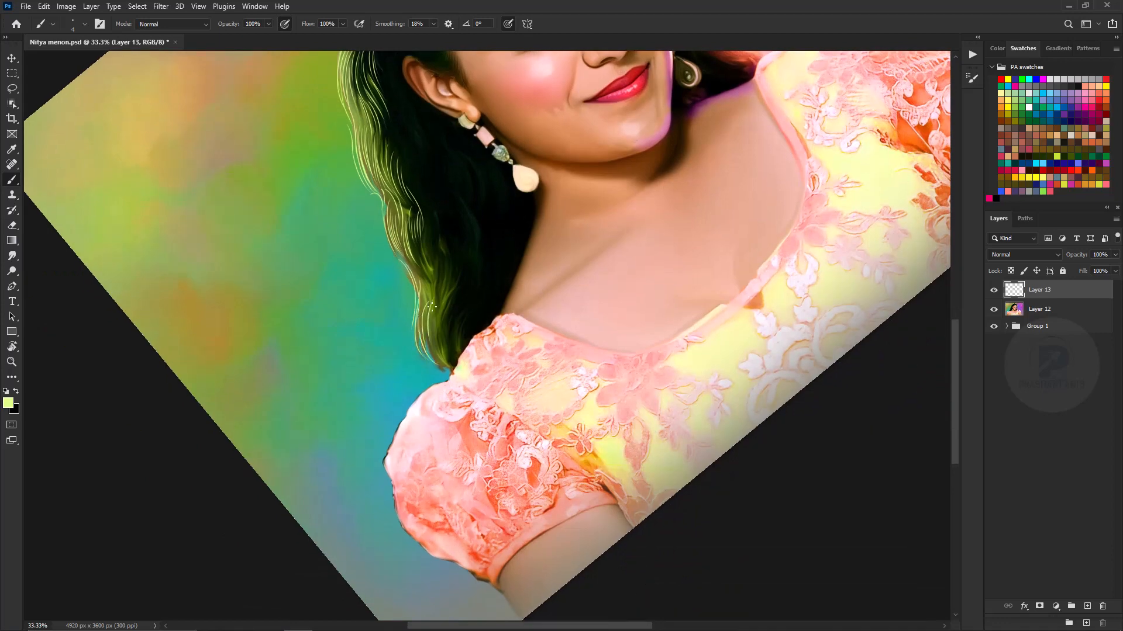
Fill the lower hair waves above the shoulder with curved light strands on Layer 13.
{"action": "left_click_drag", "start_coordinate": [433, 248], "coordinate": [446, 304]}
{"action": "left_click_drag", "start_coordinate": [450, 228], "coordinate": [454, 290]}
{"action": "left_click_drag", "start_coordinate": [456, 224], "coordinate": [455, 284]}
{"action": "left_click_drag", "start_coordinate": [457, 197], "coordinate": [470, 250]}
{"action": "left_click_drag", "start_coordinate": [475, 218], "coordinate": [472, 257]}
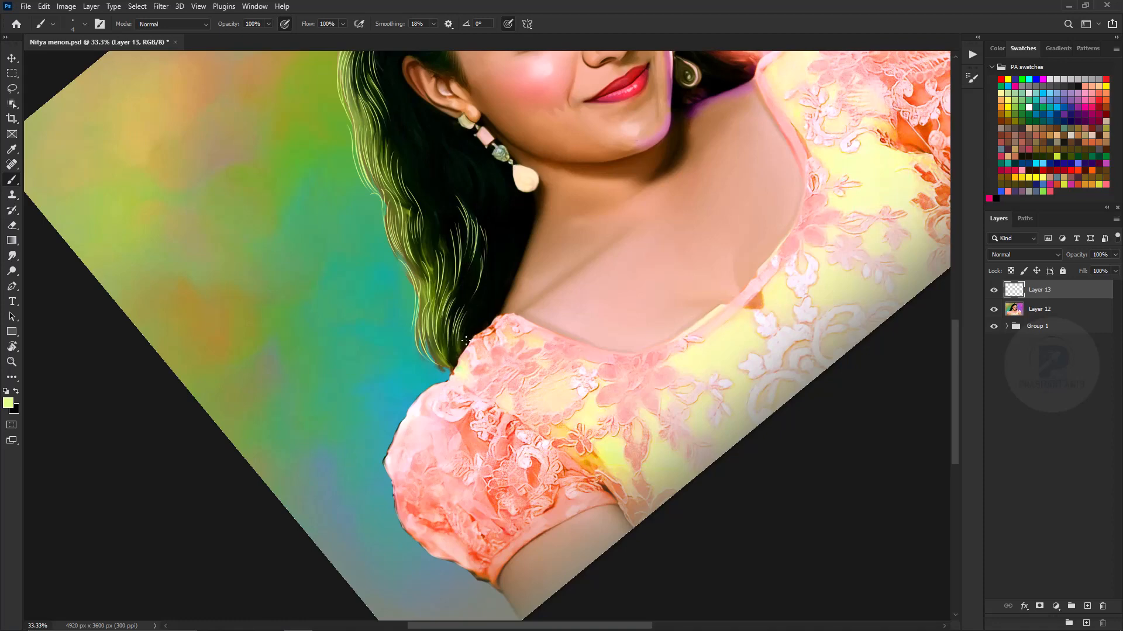
Draw light strands through the inner hair below the ear and beside the earring on Layer 13.
{"action": "key", "text": "ctrl+minus"}
{"action": "key", "text": "ctrl+minus"}
{"action": "key", "text": "ctrl+plus"}
{"action": "left_click_drag", "start_coordinate": [435, 171], "coordinate": [442, 196]}
{"action": "left_click_drag", "start_coordinate": [433, 179], "coordinate": [438, 212]}
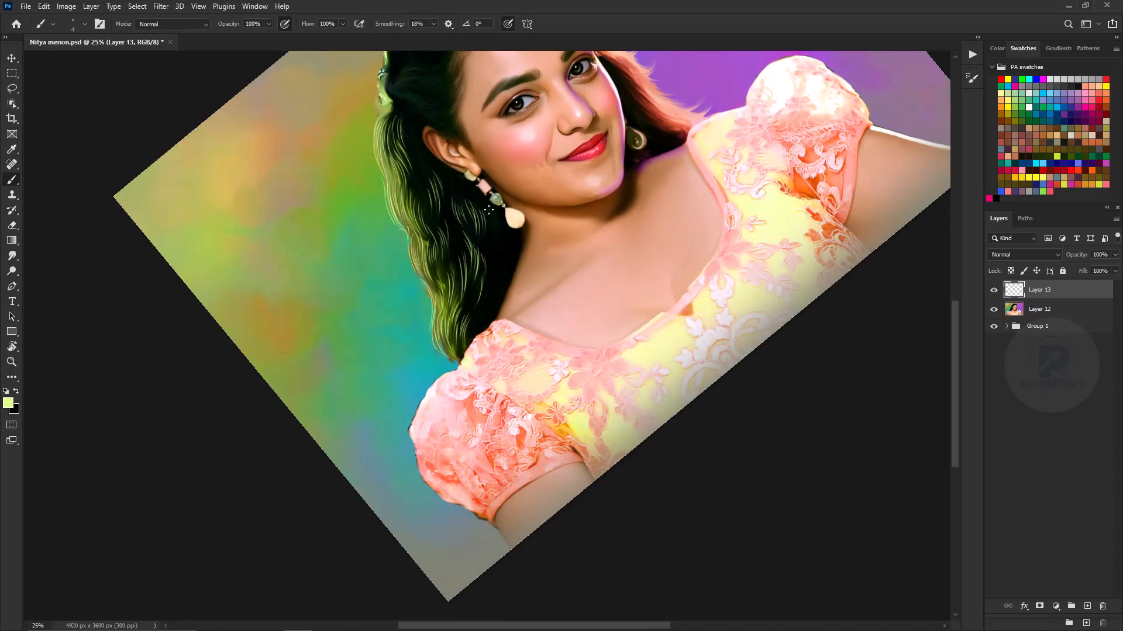
{"action": "left_click_drag", "start_coordinate": [493, 224], "coordinate": [500, 260]}
{"action": "left_click_drag", "start_coordinate": [479, 162], "coordinate": [527, 274]}
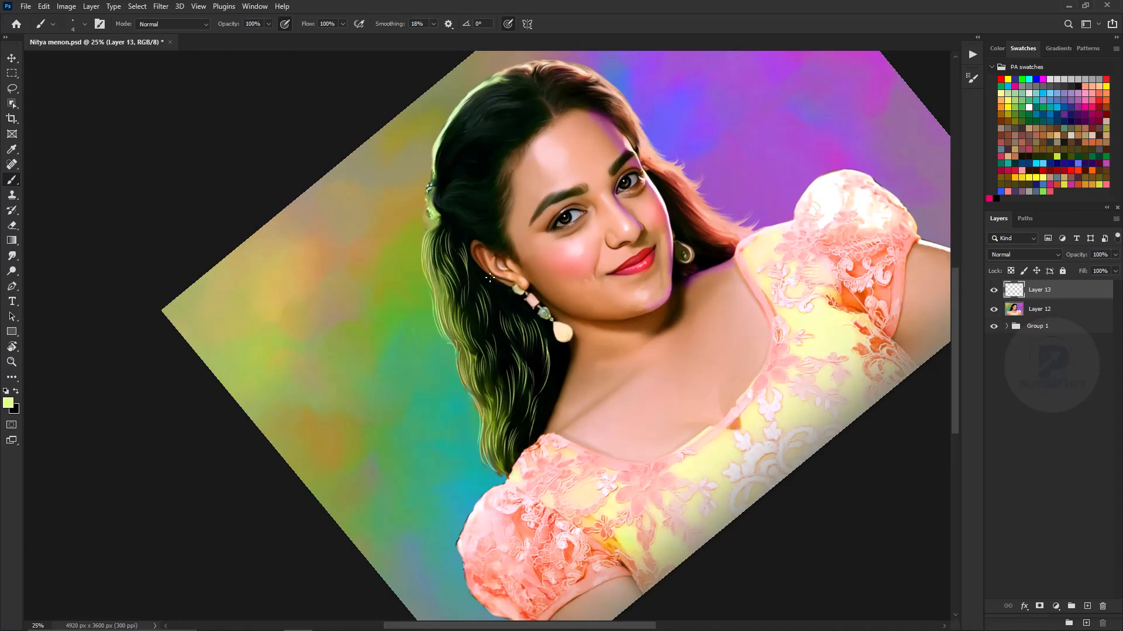
{"action": "key", "text": "ctrl+minus"}
{"action": "key", "text": "ctrl+minus"}
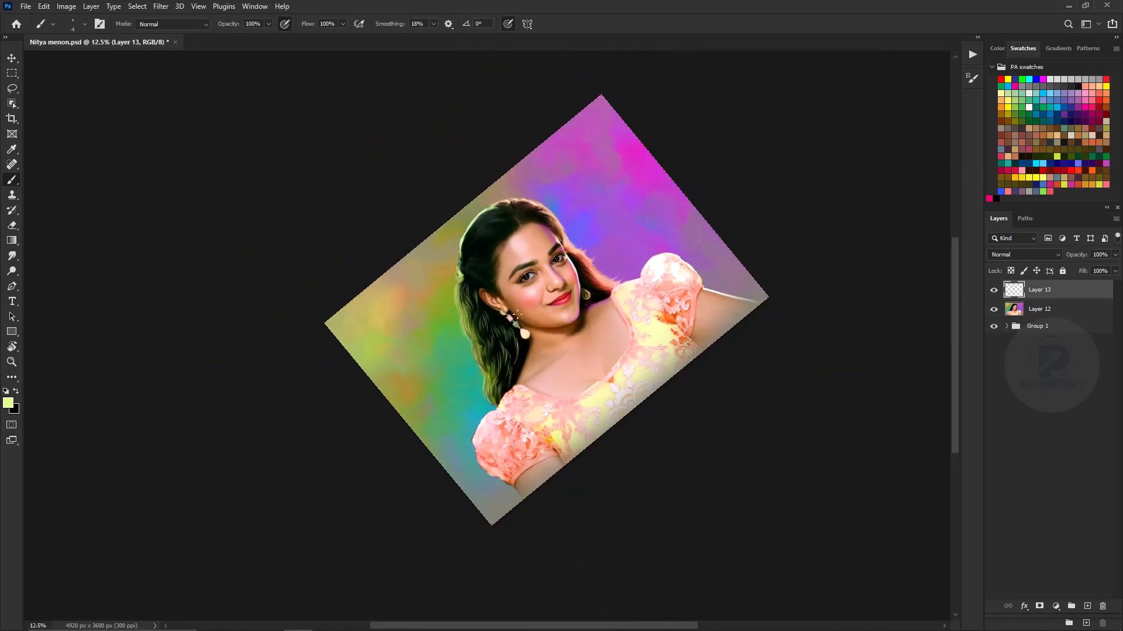
{"action": "key", "text": "ctrl+equal"}
{"action": "key", "text": "ctrl+equal"}
{"action": "key", "text": "ctrl+equal"}
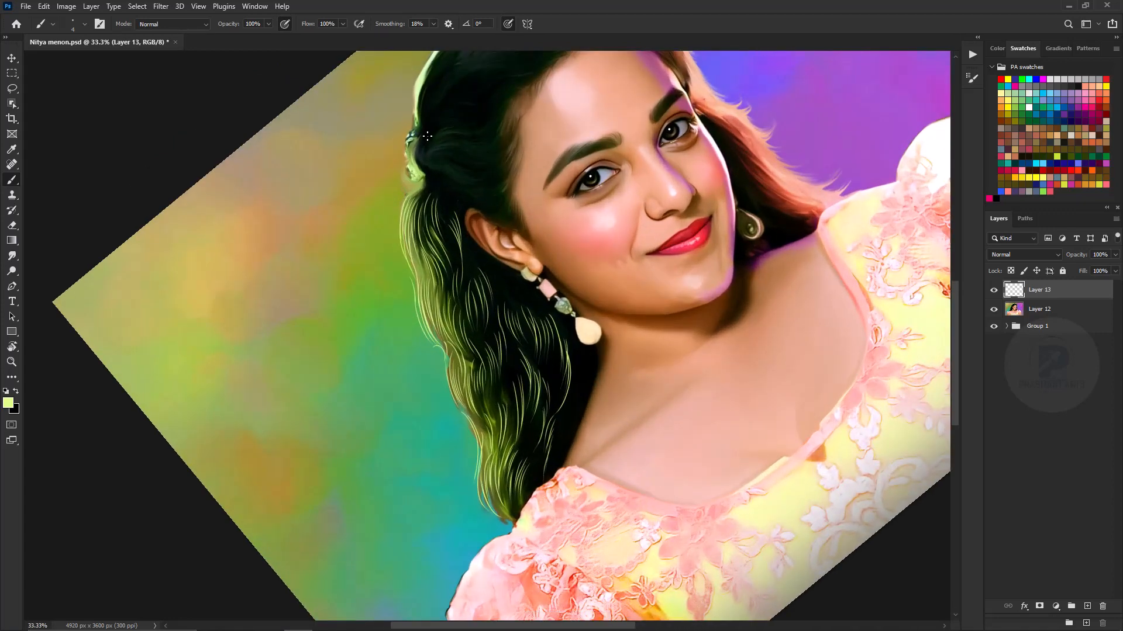
Draw fine light strands on Layer 13 in the swept-back hair just above the ear.
{"action": "key", "text": "r"}
{"action": "mouse_move", "coordinate": [488, 178]}
{"action": "left_mouse_down"}
{"action": "mouse_move", "coordinate": [562, 193]}
{"action": "mouse_move", "coordinate": [409, 468]}
{"action": "mouse_move", "coordinate": [351, 263]}
{"action": "mouse_move", "coordinate": [617, 270]}
{"action": "left_mouse_up"}
{"action": "key", "text": "b"}
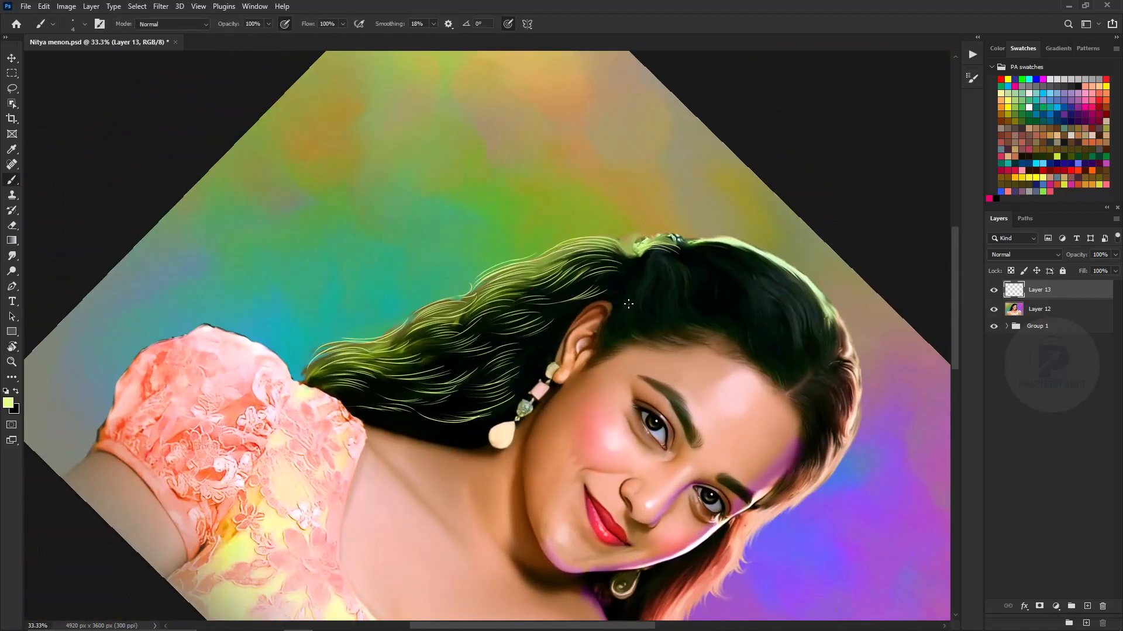
{"action": "key", "text": "ctrl+equal"}
{"action": "mouse_move", "coordinate": [715, 270]}
{"action": "left_mouse_down"}
{"action": "mouse_move", "coordinate": [383, 244]}
{"action": "mouse_move", "coordinate": [359, 231]}
{"action": "left_mouse_up"}
{"action": "mouse_move", "coordinate": [310, 307]}
{"action": "left_mouse_down"}
{"action": "mouse_move", "coordinate": [307, 283]}
{"action": "mouse_move", "coordinate": [331, 277]}
{"action": "left_mouse_up"}
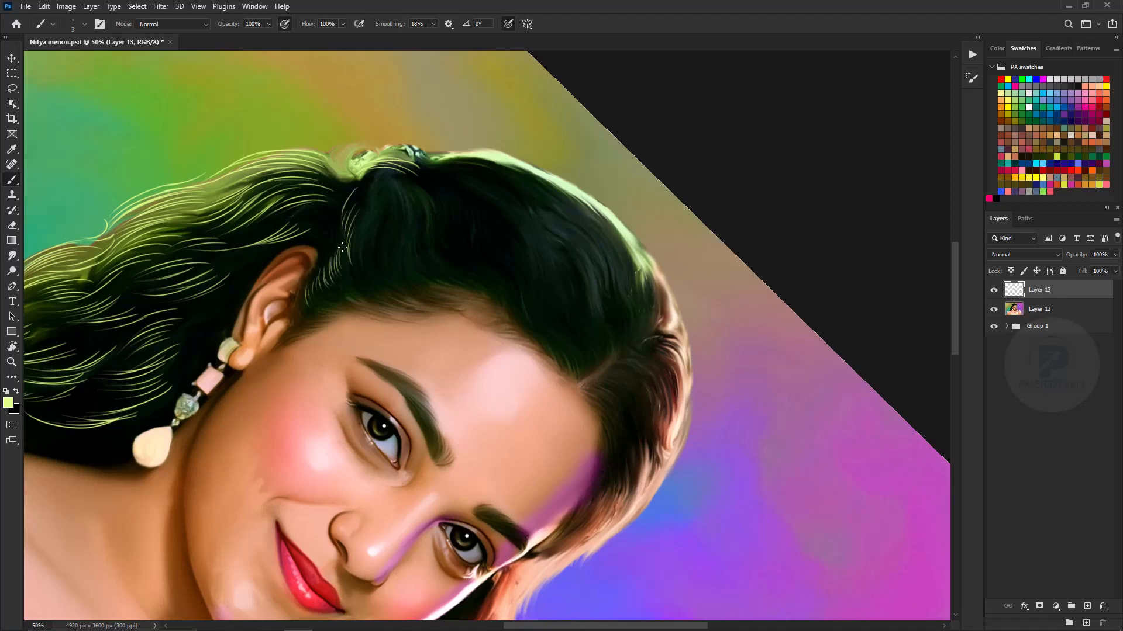
Reduce the opacity of Layer 13 to 44% to soften the painted strands.
{"action": "key", "text": "ctrl+minus"}
{"action": "key", "text": "ctrl+minus"}
{"action": "key", "text": "ctrl+minus"}
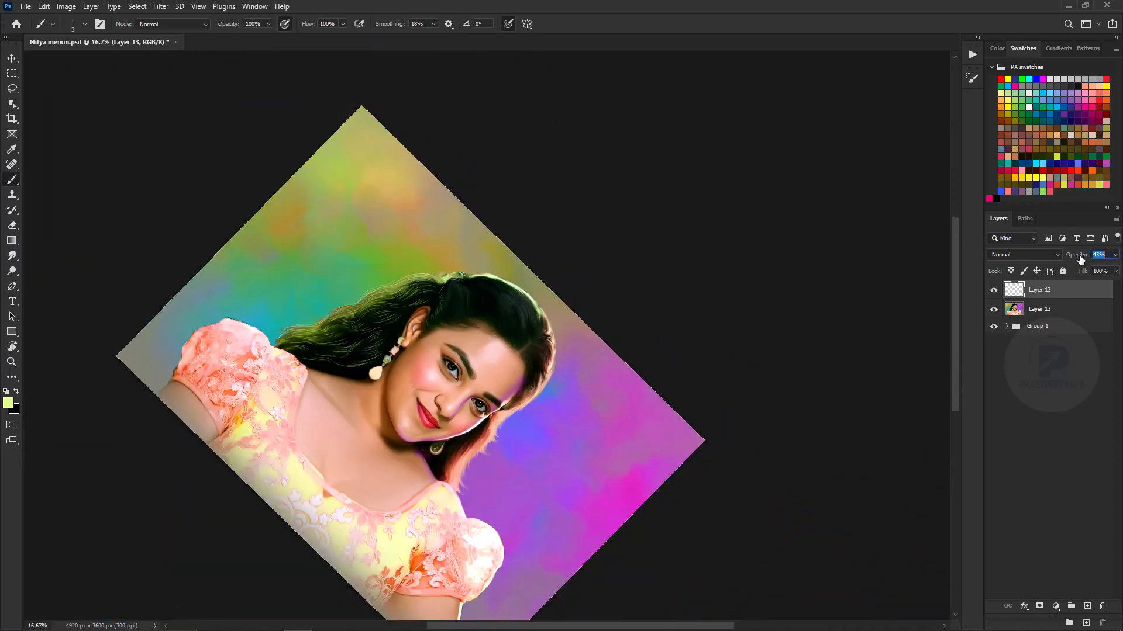
{"action": "key", "text": "ctrl+equal"}
{"action": "key", "text": "ctrl+equal"}
{"action": "key", "text": "ctrl+equal"}
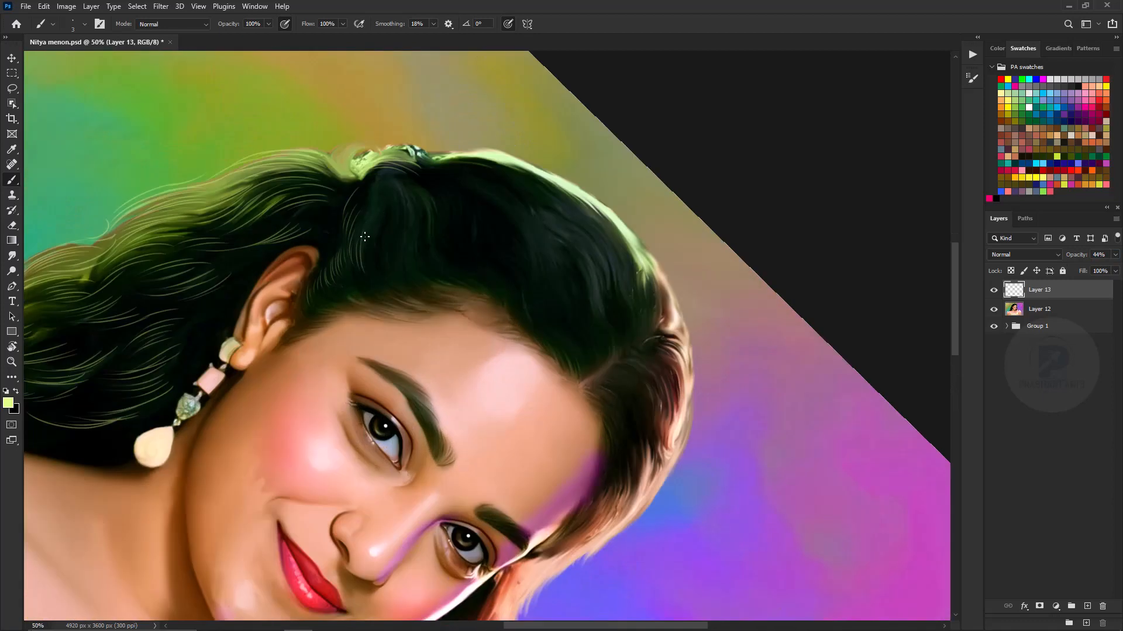
Fill the swept-back hair between the ear and the hair clip with curved light strands on Layer 13.
{"action": "left_click_drag", "start_coordinate": [386, 230], "coordinate": [403, 274]}
{"action": "mouse_move", "coordinate": [429, 238]}
{"action": "left_mouse_down"}
{"action": "mouse_move", "coordinate": [434, 195]}
{"action": "mouse_move", "coordinate": [437, 262]}
{"action": "left_mouse_up"}
{"action": "mouse_move", "coordinate": [421, 224]}
{"action": "left_mouse_down"}
{"action": "mouse_move", "coordinate": [453, 237]}
{"action": "mouse_move", "coordinate": [430, 268]}
{"action": "left_mouse_up"}
{"action": "left_click_drag", "start_coordinate": [411, 237], "coordinate": [422, 269]}
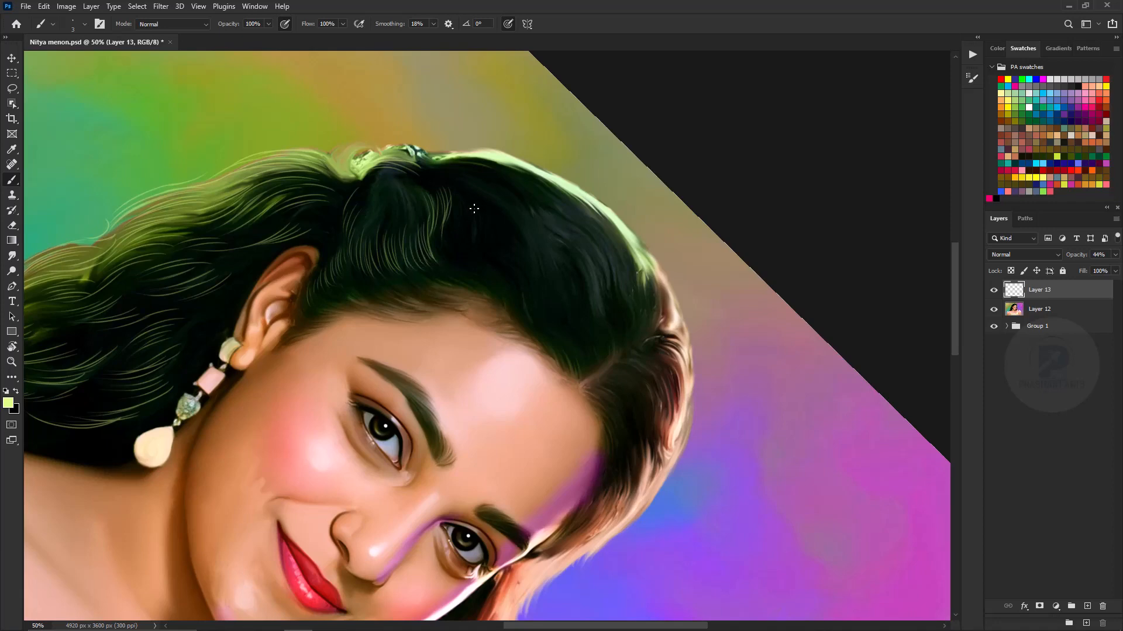
Draw light strands on Layer 13 along the image-left side of the crown, just in front of the hair clip.
{"action": "key", "text": "r"}
{"action": "mouse_move", "coordinate": [519, 279]}
{"action": "left_mouse_down"}
{"action": "mouse_move", "coordinate": [425, 331]}
{"action": "mouse_move", "coordinate": [441, 378]}
{"action": "left_mouse_up"}
{"action": "key", "text": "space"}
{"action": "mouse_move", "coordinate": [543, 411]}
{"action": "left_mouse_down"}
{"action": "mouse_move", "coordinate": [421, 204]}
{"action": "mouse_move", "coordinate": [482, 162]}
{"action": "mouse_move", "coordinate": [453, 240]}
{"action": "left_mouse_up"}
{"action": "key", "text": "ctrl+plus"}
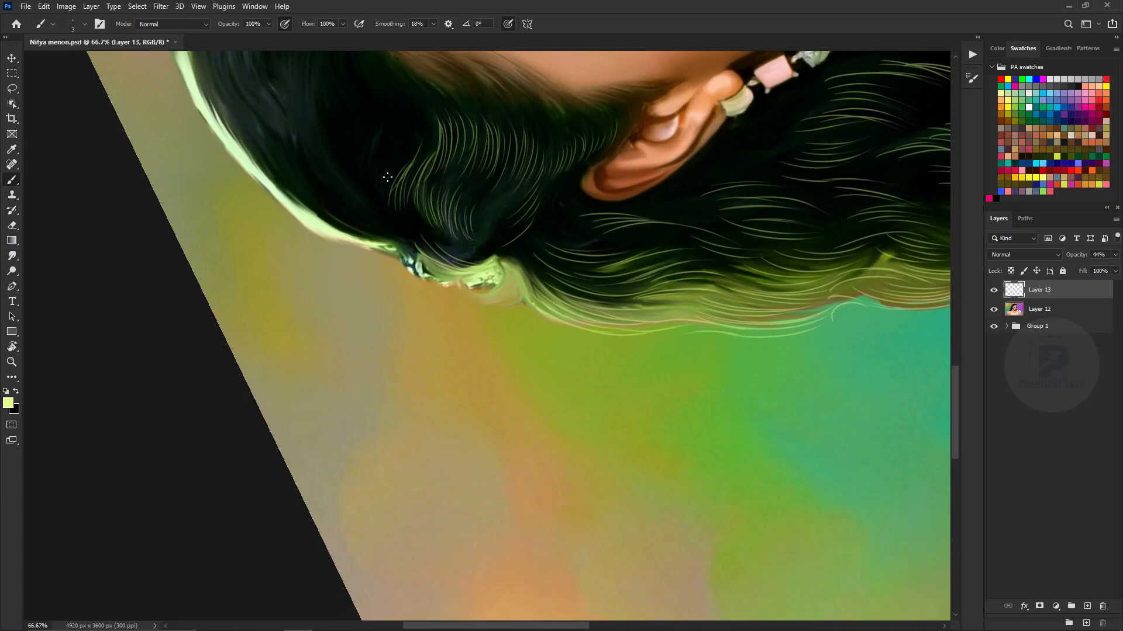
{"action": "scroll", "coordinate": [496, 278], "scroll_direction": "down", "scroll_amount": 2}
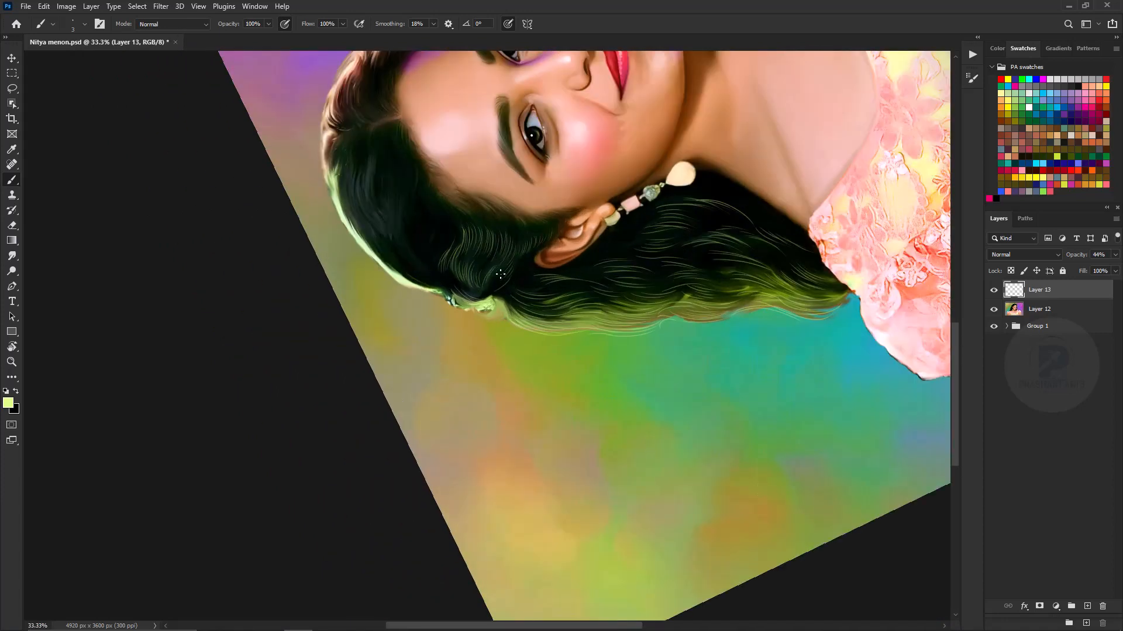
{"action": "key", "text": "ctrl+plus"}
{"action": "key", "text": "r"}
{"action": "left_click_drag", "start_coordinate": [476, 170], "coordinate": [535, 203]}
{"action": "key", "text": "space"}
{"action": "left_click_drag", "start_coordinate": [535, 203], "coordinate": [564, 290]}
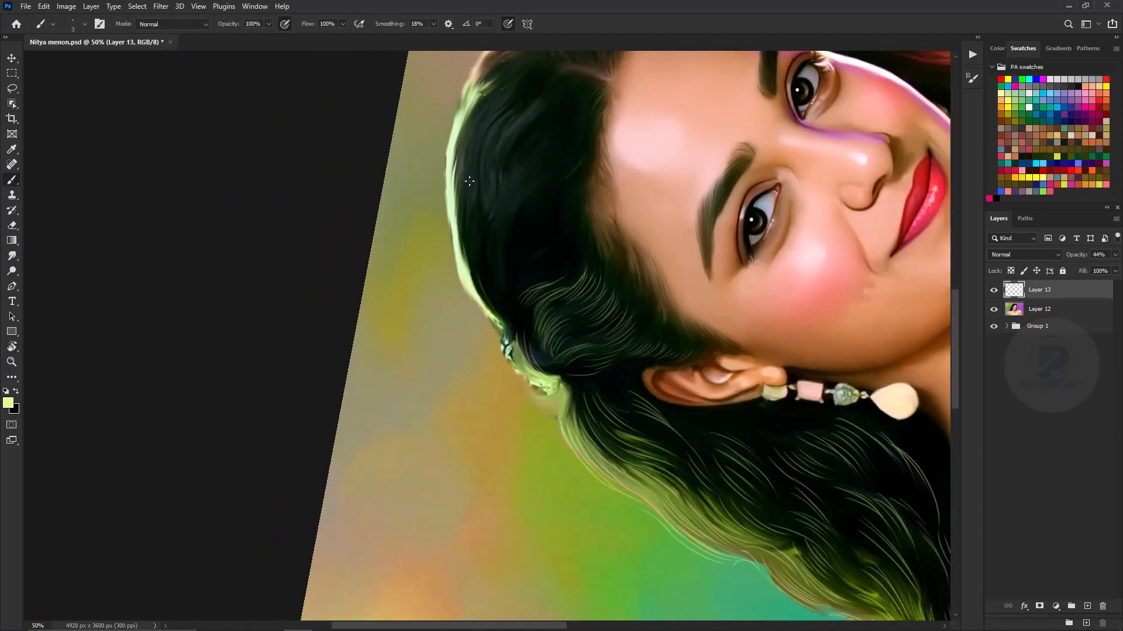
{"action": "left_click_drag", "start_coordinate": [465, 176], "coordinate": [460, 253]}
{"action": "mouse_move", "coordinate": [467, 204]}
{"action": "left_mouse_down"}
{"action": "mouse_move", "coordinate": [478, 285]}
{"action": "mouse_move", "coordinate": [489, 245]}
{"action": "mouse_move", "coordinate": [506, 263]}
{"action": "left_mouse_up"}
{"action": "left_click_drag", "start_coordinate": [508, 218], "coordinate": [502, 283]}
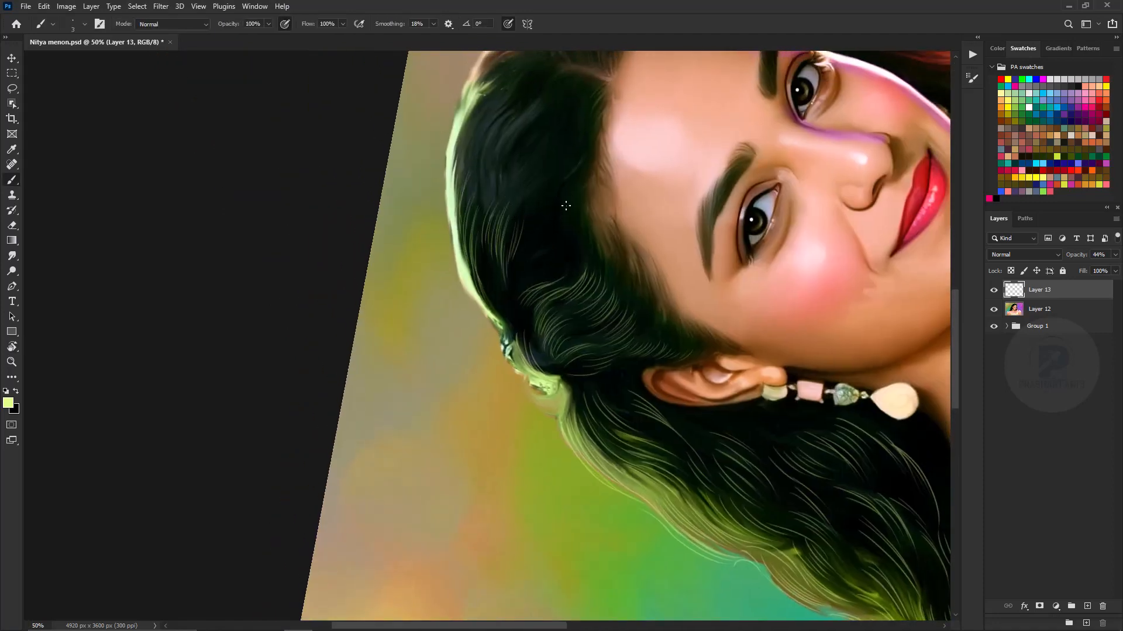
Extend the light strands across the dark crown hair up to the parting on Layer 13.
{"action": "key", "text": "r"}
{"action": "mouse_move", "coordinate": [566, 205]}
{"action": "left_mouse_down"}
{"action": "mouse_move", "coordinate": [481, 185]}
{"action": "mouse_move", "coordinate": [476, 261]}
{"action": "left_mouse_up"}
{"action": "left_click_drag", "start_coordinate": [489, 235], "coordinate": [494, 301]}
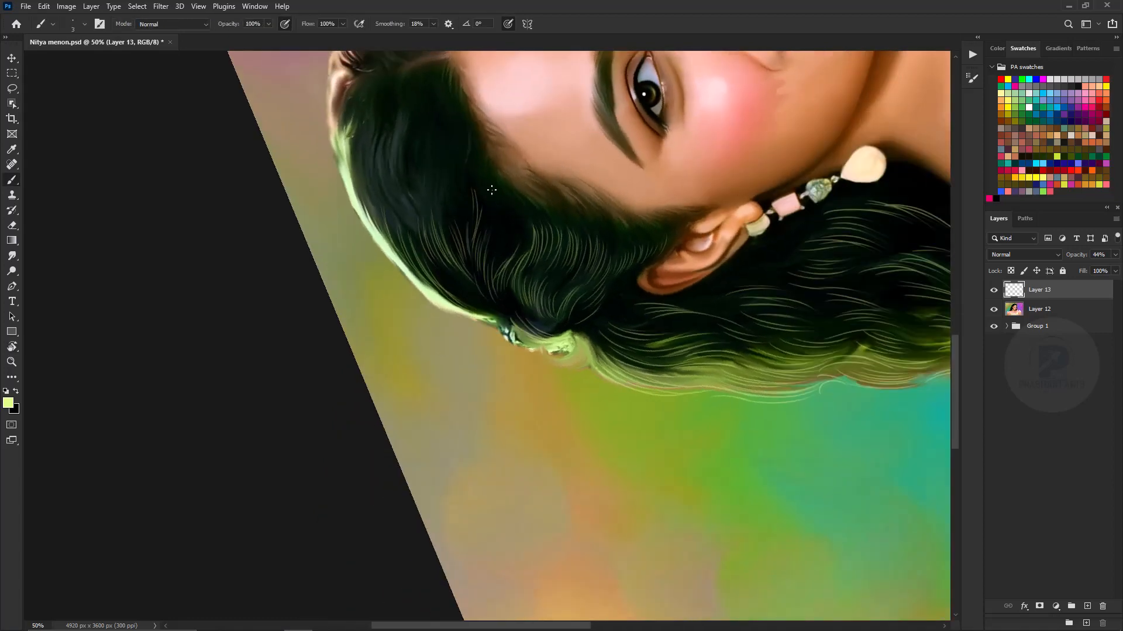
{"action": "mouse_move", "coordinate": [383, 136]}
{"action": "left_mouse_down"}
{"action": "mouse_move", "coordinate": [460, 196]}
{"action": "mouse_move", "coordinate": [435, 243]}
{"action": "left_mouse_up"}
{"action": "left_click_drag", "start_coordinate": [432, 194], "coordinate": [447, 273]}
{"action": "left_click_drag", "start_coordinate": [451, 156], "coordinate": [450, 238]}
{"action": "left_click_drag", "start_coordinate": [463, 205], "coordinate": [458, 243]}
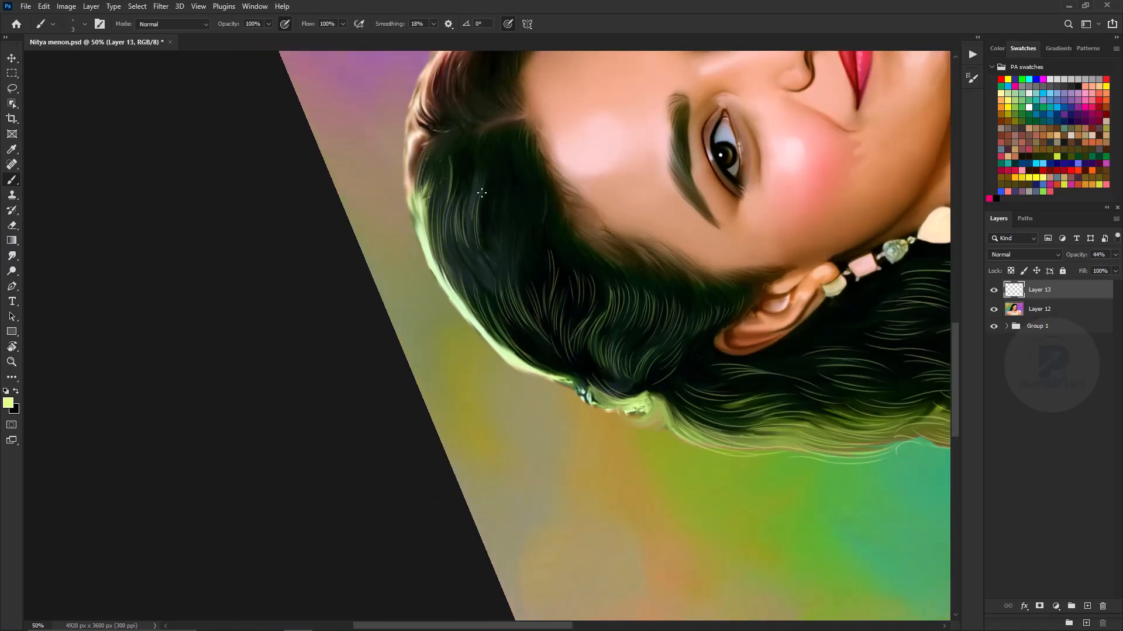
{"action": "mouse_move", "coordinate": [490, 147]}
{"action": "left_mouse_down"}
{"action": "mouse_move", "coordinate": [484, 198]}
{"action": "mouse_move", "coordinate": [506, 205]}
{"action": "mouse_move", "coordinate": [530, 257]}
{"action": "left_mouse_up"}
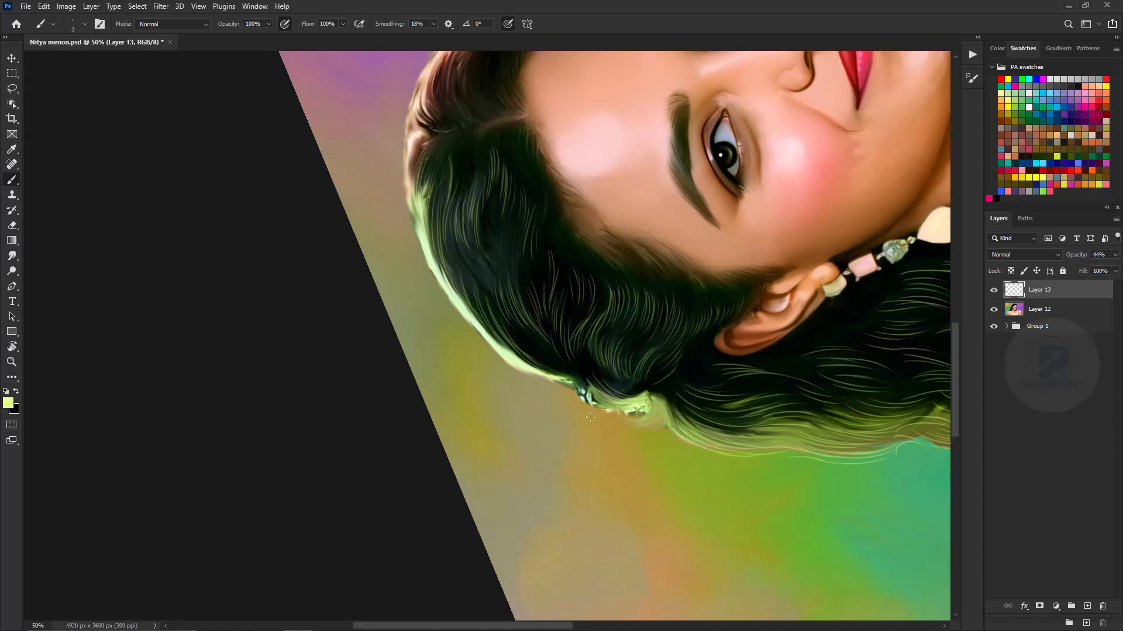
Add more light strands on Layer 13 beside the parting and along the image-left front hairline.
{"action": "key", "text": "ctrl+minus"}
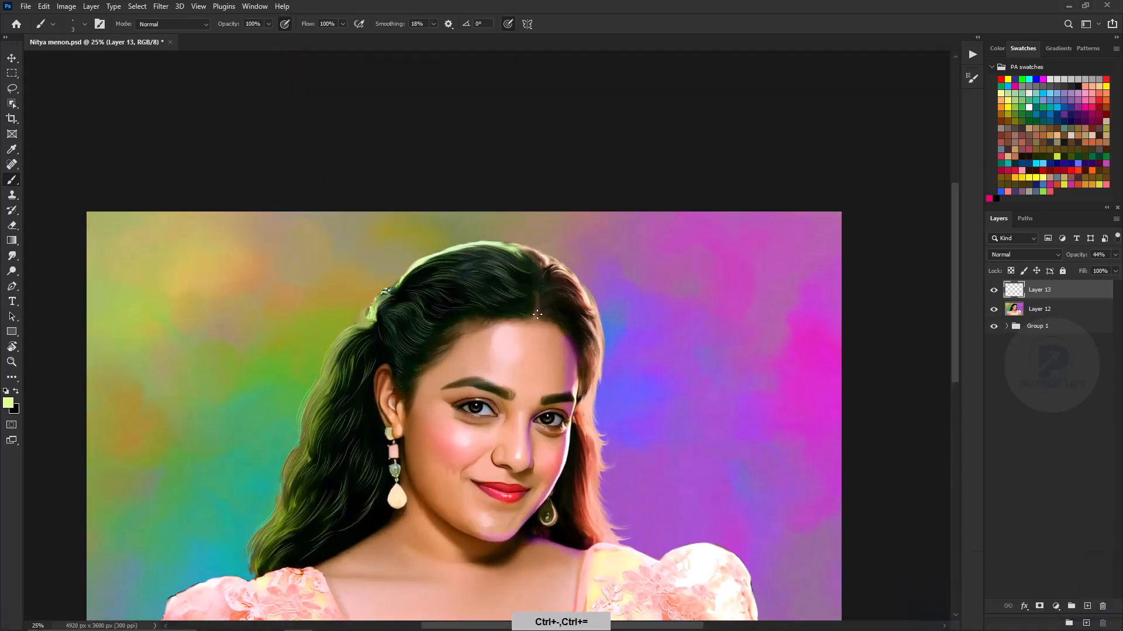
{"action": "key", "text": "ctrl+equal"}
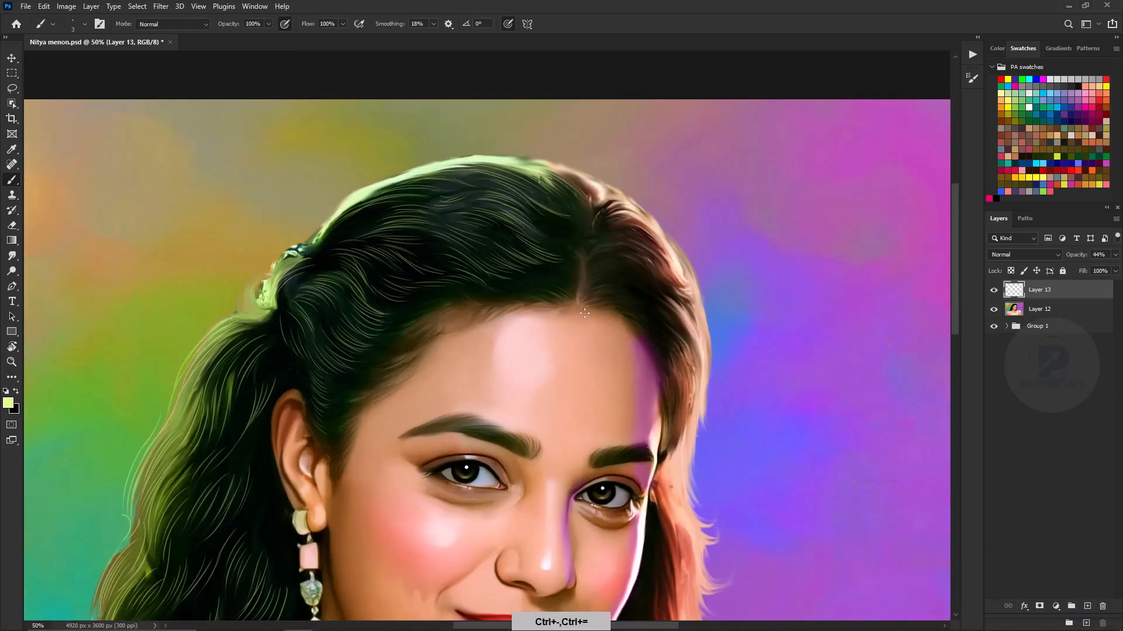
{"action": "key", "text": "r"}
{"action": "mouse_move", "coordinate": [544, 248]}
{"action": "left_mouse_down"}
{"action": "mouse_move", "coordinate": [389, 250]}
{"action": "mouse_move", "coordinate": [370, 339]}
{"action": "mouse_move", "coordinate": [304, 374]}
{"action": "left_mouse_up"}
{"action": "key", "text": "ctrl+equal"}
{"action": "key", "text": "b"}
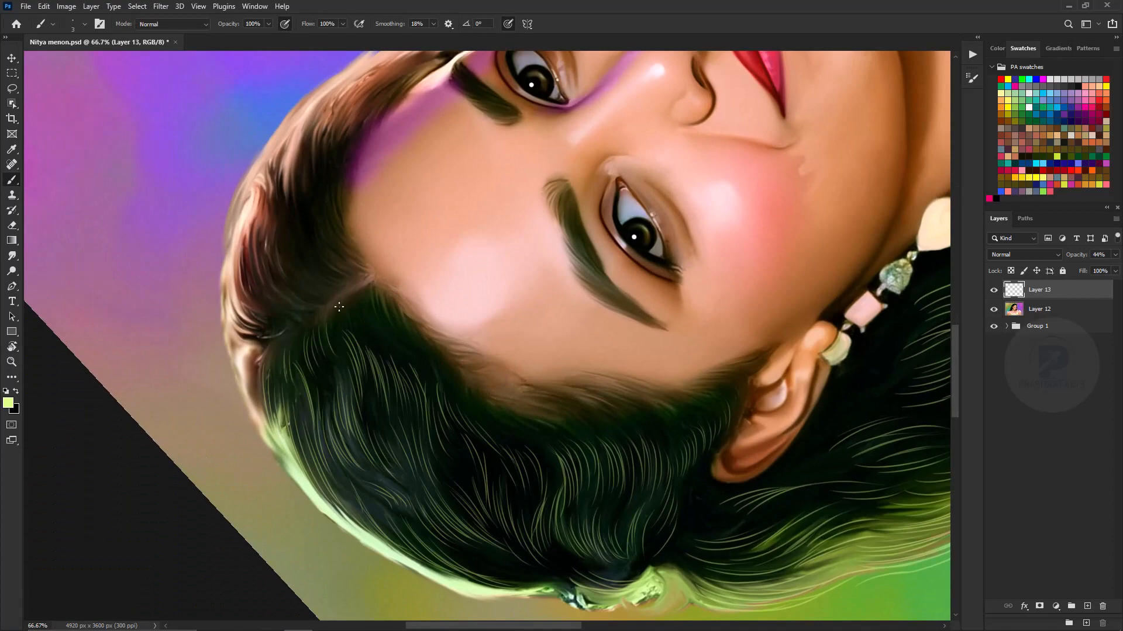
{"action": "key", "text": "r"}
{"action": "mouse_move", "coordinate": [359, 301]}
{"action": "left_mouse_down"}
{"action": "mouse_move", "coordinate": [519, 268]}
{"action": "mouse_move", "coordinate": [471, 249]}
{"action": "left_mouse_up"}
{"action": "left_click_drag", "start_coordinate": [401, 258], "coordinate": [422, 345]}
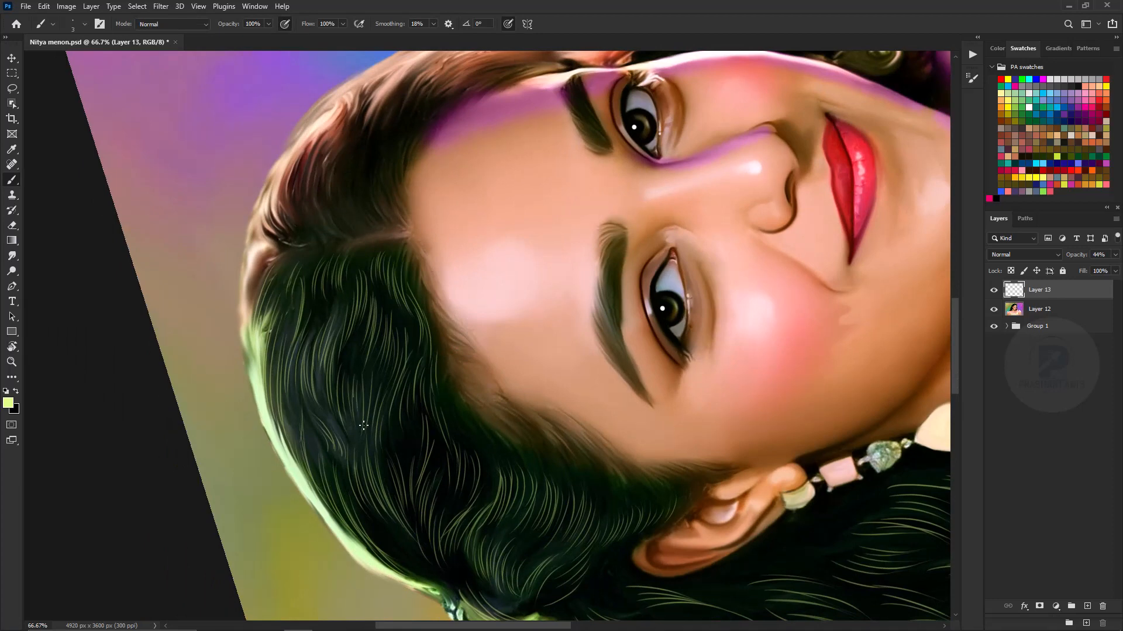
{"action": "left_click_drag", "start_coordinate": [281, 353], "coordinate": [273, 387]}
{"action": "left_click_drag", "start_coordinate": [449, 284], "coordinate": [527, 388]}
{"action": "left_click_drag", "start_coordinate": [365, 272], "coordinate": [356, 321]}
{"action": "left_click_drag", "start_coordinate": [380, 255], "coordinate": [377, 305]}
{"action": "mouse_move", "coordinate": [401, 241]}
{"action": "left_mouse_down"}
{"action": "mouse_move", "coordinate": [387, 295]}
{"action": "mouse_move", "coordinate": [397, 294]}
{"action": "left_mouse_up"}
{"action": "mouse_move", "coordinate": [410, 251]}
{"action": "left_mouse_down"}
{"action": "mouse_move", "coordinate": [407, 289]}
{"action": "mouse_move", "coordinate": [383, 295]}
{"action": "left_mouse_up"}
{"action": "left_click_drag", "start_coordinate": [409, 251], "coordinate": [428, 313]}
Draw short light strands on Layer 13 in the brown hair on the image-right side of the parting.
{"action": "key", "text": "ctrl+minus"}
{"action": "key", "text": "ctrl+minus"}
{"action": "key", "text": "ctrl+minus"}
{"action": "key", "text": "ctrl+plus"}
{"action": "key", "text": "ctrl+plus"}
{"action": "key", "text": "ctrl+plus"}
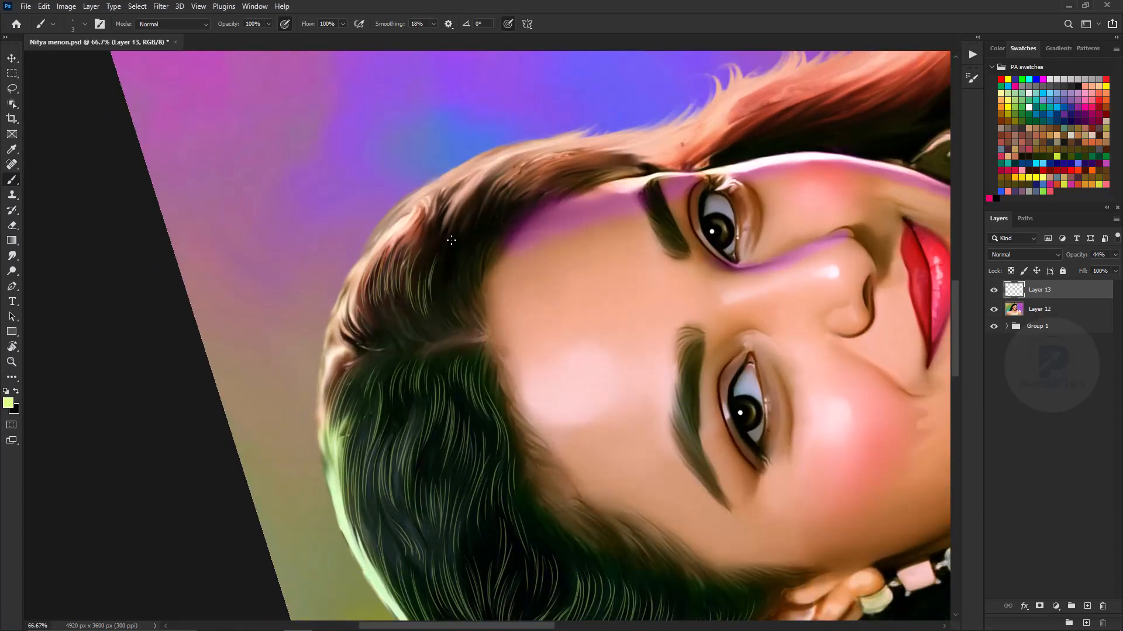
{"action": "left_click_drag", "start_coordinate": [455, 257], "coordinate": [450, 307]}
{"action": "mouse_move", "coordinate": [462, 244]}
{"action": "left_mouse_down"}
{"action": "mouse_move", "coordinate": [455, 285]}
{"action": "mouse_move", "coordinate": [463, 276]}
{"action": "left_mouse_up"}
{"action": "left_click_drag", "start_coordinate": [468, 239], "coordinate": [461, 283]}
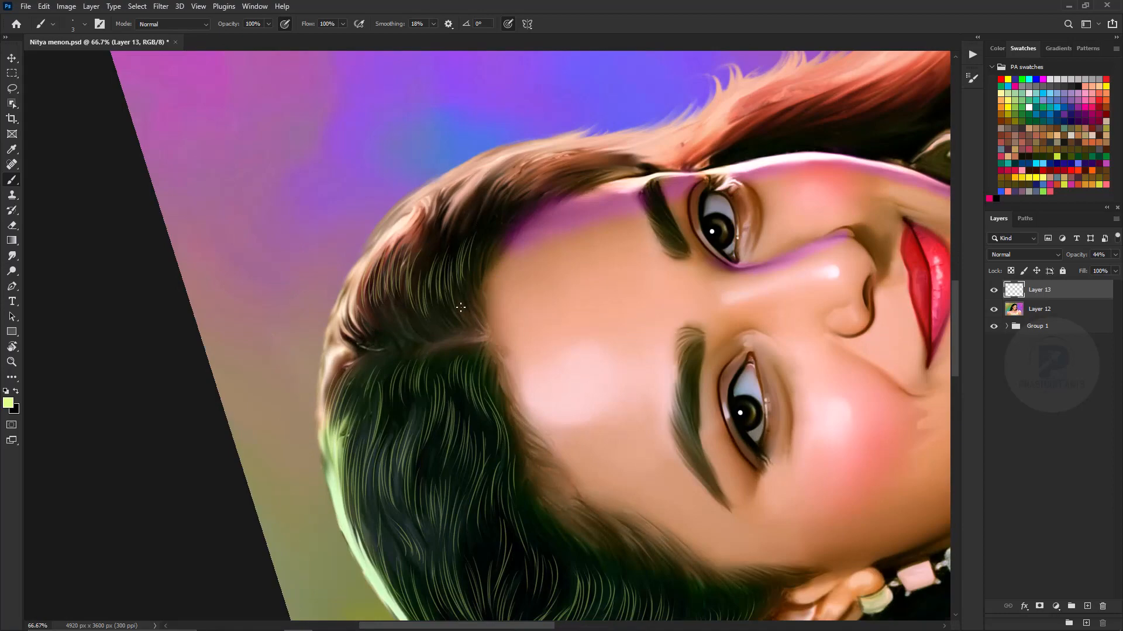
Continue the light strands down the image-right temple hair and its outer edge on Layer 13.
{"action": "key", "text": "ctrl+minus"}
{"action": "key", "text": "ctrl+minus"}
{"action": "key", "text": "ctrl+minus"}
{"action": "key", "text": "ctrl+minus"}
{"action": "key", "text": "ctrl+equal"}
{"action": "key", "text": "ctrl+equal"}
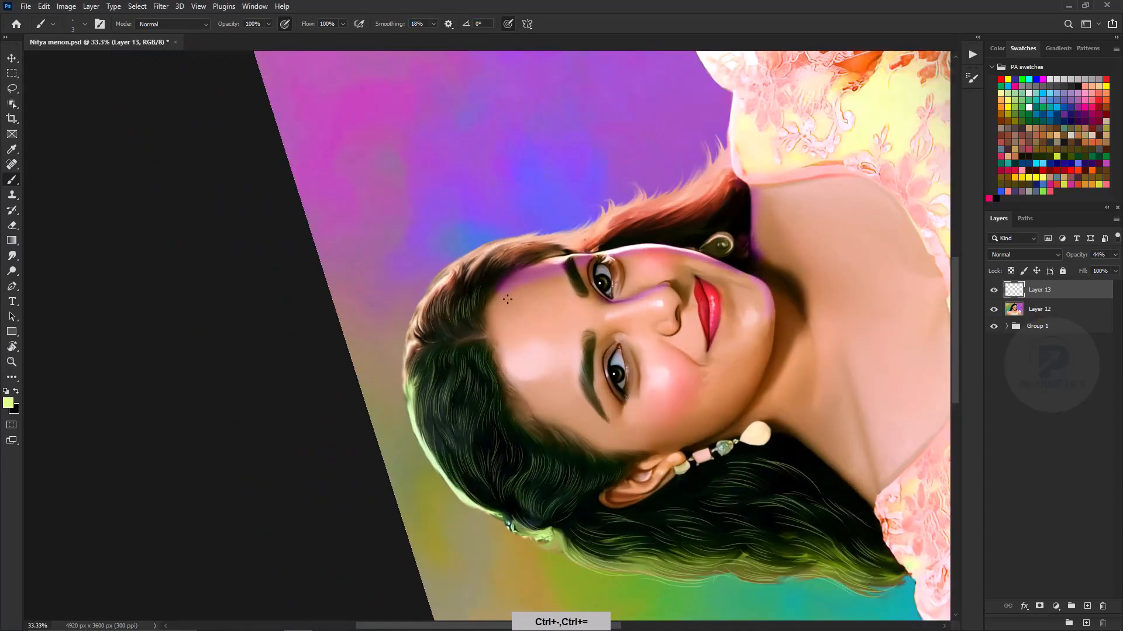
{"action": "key", "text": "r"}
{"action": "left_click_drag", "start_coordinate": [545, 251], "coordinate": [439, 246]}
{"action": "key", "text": "ctrl+equal"}
{"action": "key", "text": "ctrl+equal"}
{"action": "left_click_drag", "start_coordinate": [364, 194], "coordinate": [371, 247]}
{"action": "left_click_drag", "start_coordinate": [379, 155], "coordinate": [373, 230]}
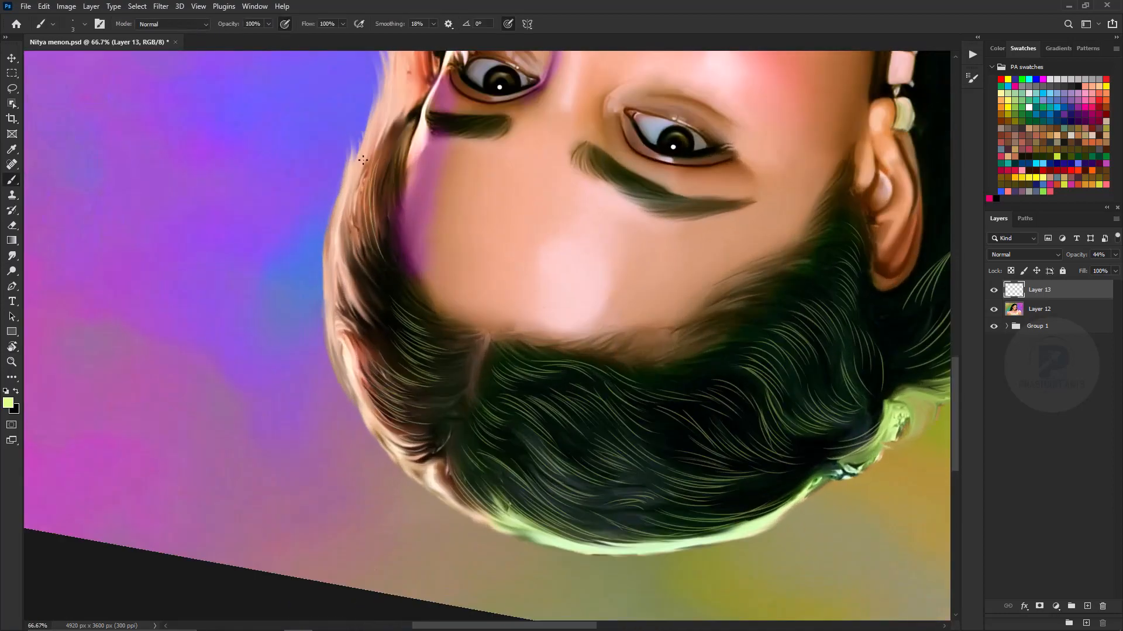
{"action": "left_click_drag", "start_coordinate": [361, 191], "coordinate": [375, 255]}
{"action": "left_click_drag", "start_coordinate": [385, 157], "coordinate": [369, 283]}
{"action": "left_click_drag", "start_coordinate": [348, 257], "coordinate": [373, 306]}
{"action": "left_click_drag", "start_coordinate": [348, 263], "coordinate": [364, 303]}
Switch the brush colour to a near-white swatch and set the brush size to 4 px.
{"action": "key", "text": "ctrl+minus"}
{"action": "key", "text": "ctrl+minus"}
{"action": "key", "text": "ctrl+minus"}
{"action": "left_click", "coordinate": [1029, 94]}
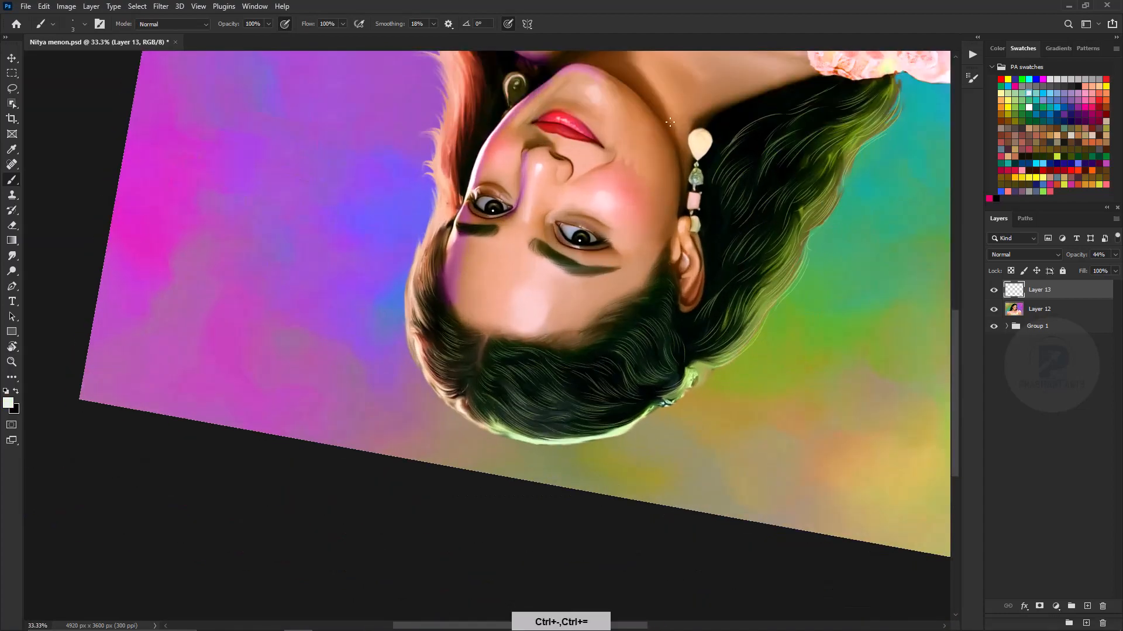
{"action": "key", "text": "ctrl+="}
{"action": "left_click_drag", "start_coordinate": [433, 111], "coordinate": [489, 338]}
{"action": "key", "text": "]"}
{"action": "key", "text": "]"}
{"action": "key", "text": "ctrl+="}
{"action": "key", "text": "ctrl+minus"}
{"action": "key", "text": "["}
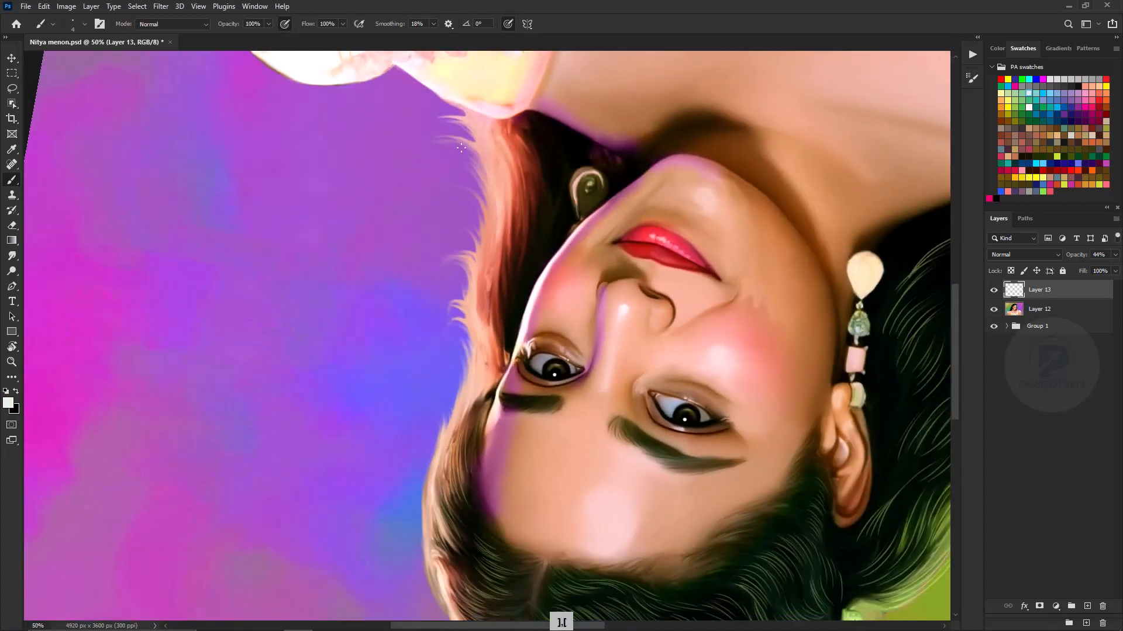
{"action": "mouse_move", "coordinate": [482, 184]}
{"action": "left_mouse_down"}
{"action": "mouse_move", "coordinate": [442, 147]}
{"action": "mouse_move", "coordinate": [455, 155]}
{"action": "left_mouse_up"}
{"action": "mouse_move", "coordinate": [479, 223]}
{"action": "left_mouse_down"}
{"action": "mouse_move", "coordinate": [456, 162]}
{"action": "mouse_move", "coordinate": [406, 114]}
{"action": "left_mouse_up"}
{"action": "left_click_drag", "start_coordinate": [431, 137], "coordinate": [425, 119]}
{"action": "left_click_drag", "start_coordinate": [446, 138], "coordinate": [437, 120]}
{"action": "key", "text": "ctrl+alt+z"}
{"action": "key", "text": "ctrl+alt+z"}
{"action": "key", "text": "ctrl+alt+z"}
{"action": "key", "text": "ctrl+alt+z"}
{"action": "key", "text": "ctrl+alt+z"}
{"action": "key", "text": "ctrl+alt+z"}
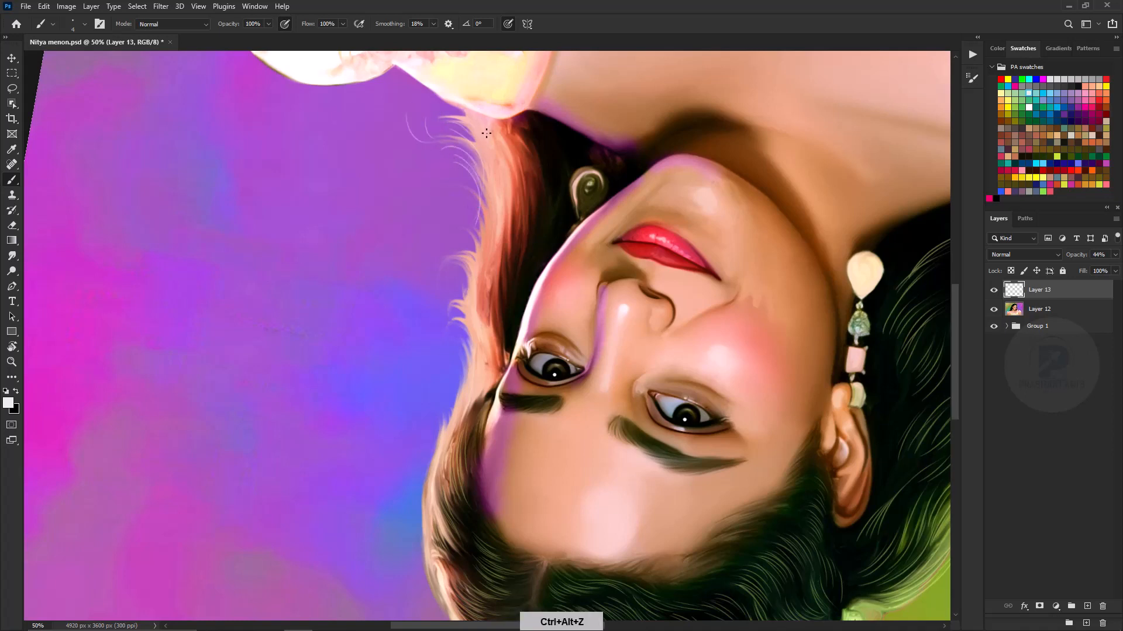
Draw short near-white flyaway strands along the outer edge of the image-right hair from shoulder to temple.
{"action": "left_click_drag", "start_coordinate": [481, 193], "coordinate": [460, 151]}
{"action": "left_click_drag", "start_coordinate": [478, 203], "coordinate": [443, 169]}
{"action": "left_click_drag", "start_coordinate": [483, 257], "coordinate": [465, 184]}
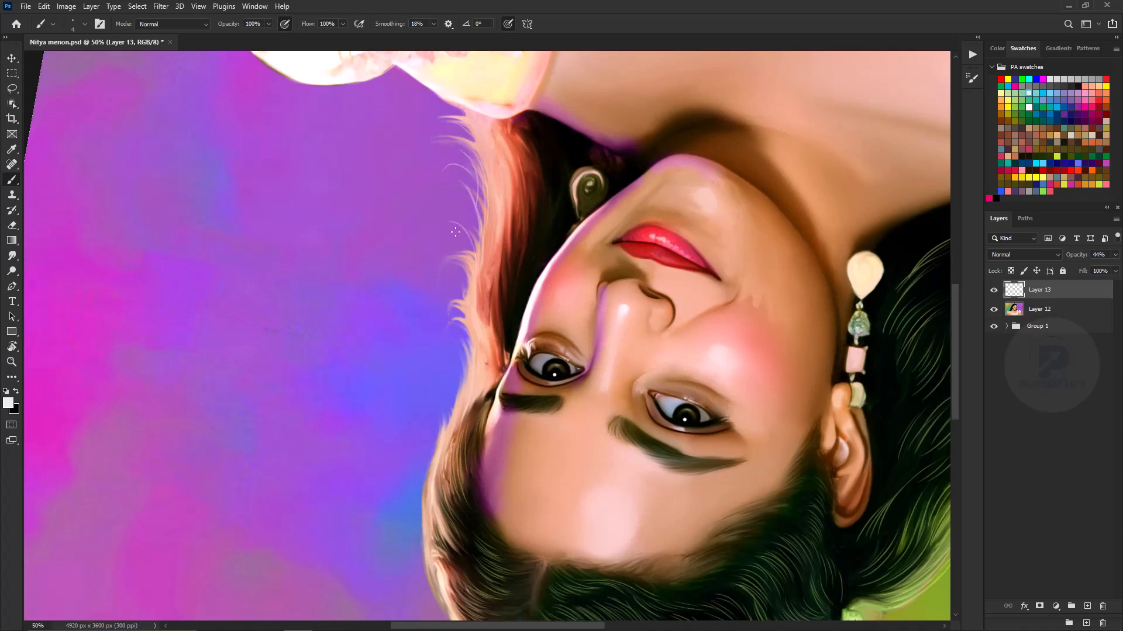
{"action": "left_click_drag", "start_coordinate": [496, 287], "coordinate": [492, 233]}
{"action": "mouse_move", "coordinate": [497, 317]}
{"action": "left_mouse_down"}
{"action": "mouse_move", "coordinate": [488, 230]}
{"action": "mouse_move", "coordinate": [448, 267]}
{"action": "left_mouse_up"}
{"action": "mouse_move", "coordinate": [470, 379]}
{"action": "left_mouse_down"}
{"action": "mouse_move", "coordinate": [447, 325]}
{"action": "mouse_move", "coordinate": [449, 421]}
{"action": "left_mouse_up"}
Add long near-white flyaway strands around the outer image-right side of the head on Layer 13.
{"action": "key", "text": "ctrl+minus"}
{"action": "key", "text": "ctrl+minus"}
{"action": "key", "text": "ctrl+minus"}
{"action": "key", "text": "ctrl+="}
{"action": "key", "text": "ctrl+equal"}
{"action": "key", "text": "space"}
{"action": "mouse_move", "coordinate": [480, 398]}
{"action": "left_mouse_down"}
{"action": "mouse_move", "coordinate": [509, 244]}
{"action": "mouse_move", "coordinate": [472, 293]}
{"action": "left_mouse_up"}
{"action": "mouse_move", "coordinate": [477, 245]}
{"action": "left_mouse_down"}
{"action": "mouse_move", "coordinate": [470, 334]}
{"action": "mouse_move", "coordinate": [488, 363]}
{"action": "left_mouse_up"}
{"action": "left_click_drag", "start_coordinate": [468, 309], "coordinate": [503, 394]}
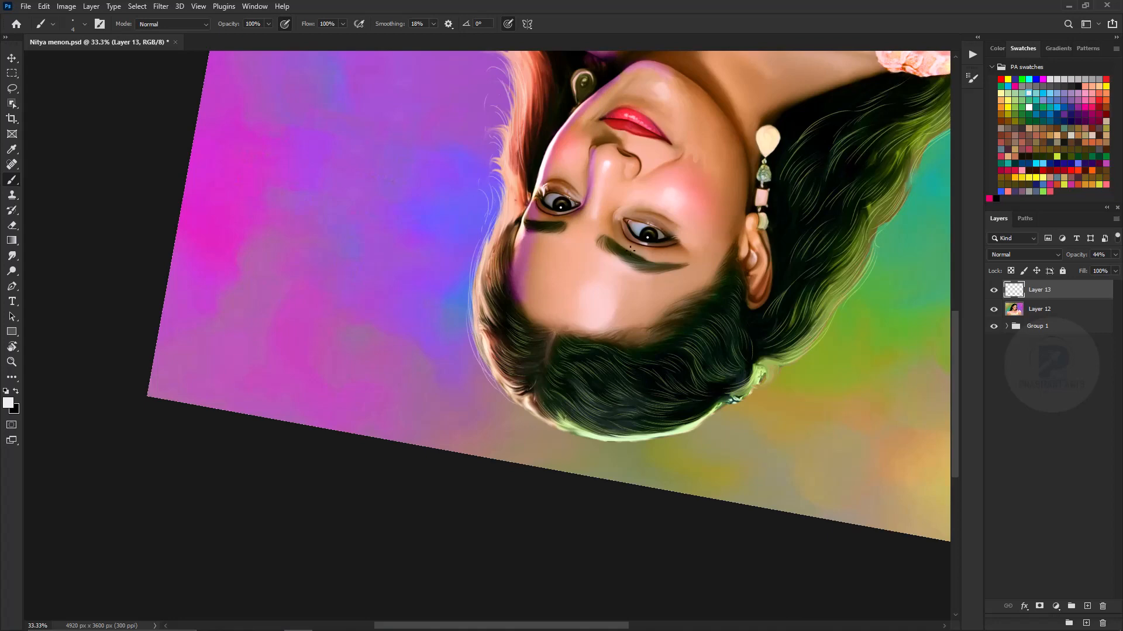
Enlarge the brush to 6 px and paint loose flyaway strands down the outer image-left hair edge and around the crown.
{"action": "key", "text": "ctrl+minus"}
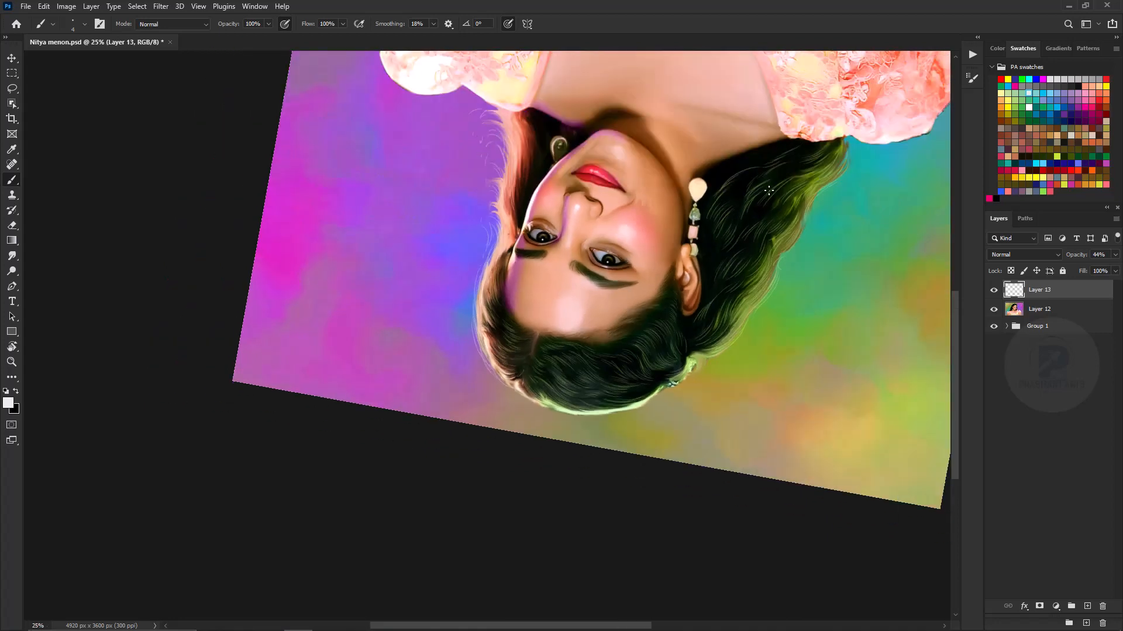
{"action": "key", "text": "r"}
{"action": "mouse_move", "coordinate": [707, 236]}
{"action": "left_mouse_down"}
{"action": "mouse_move", "coordinate": [328, 205]}
{"action": "mouse_move", "coordinate": [350, 433]}
{"action": "left_mouse_up"}
{"action": "key", "text": "space"}
{"action": "left_click_drag", "start_coordinate": [341, 419], "coordinate": [493, 170]}
{"action": "key", "text": "b"}
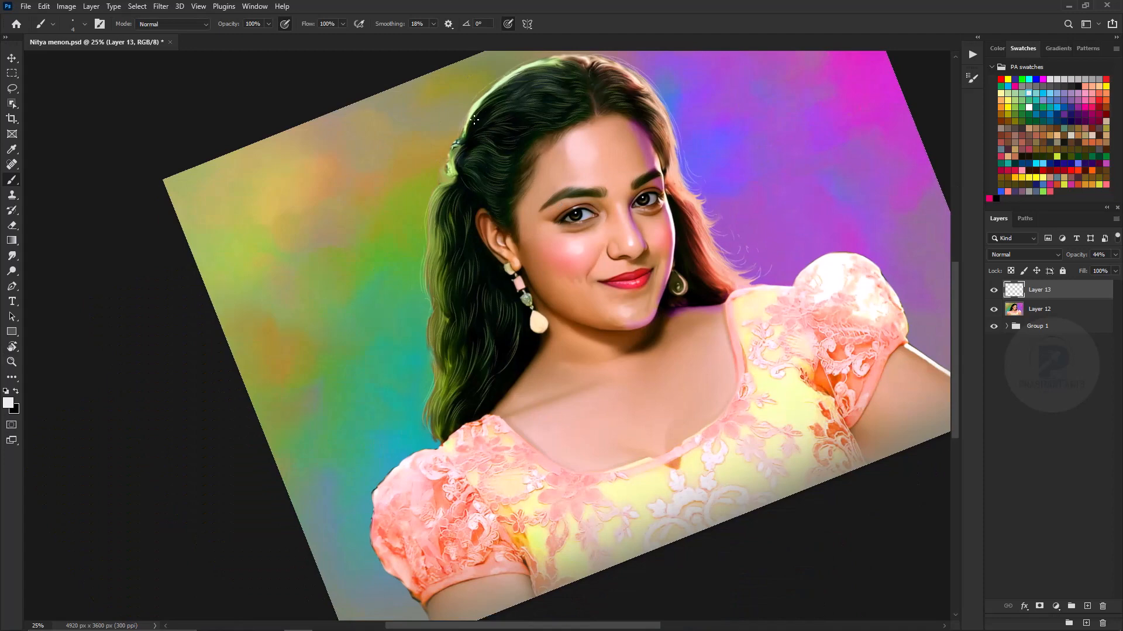
{"action": "key", "text": "bracketright"}
{"action": "left_click_drag", "start_coordinate": [442, 177], "coordinate": [421, 254]}
{"action": "left_click_drag", "start_coordinate": [422, 322], "coordinate": [419, 441]}
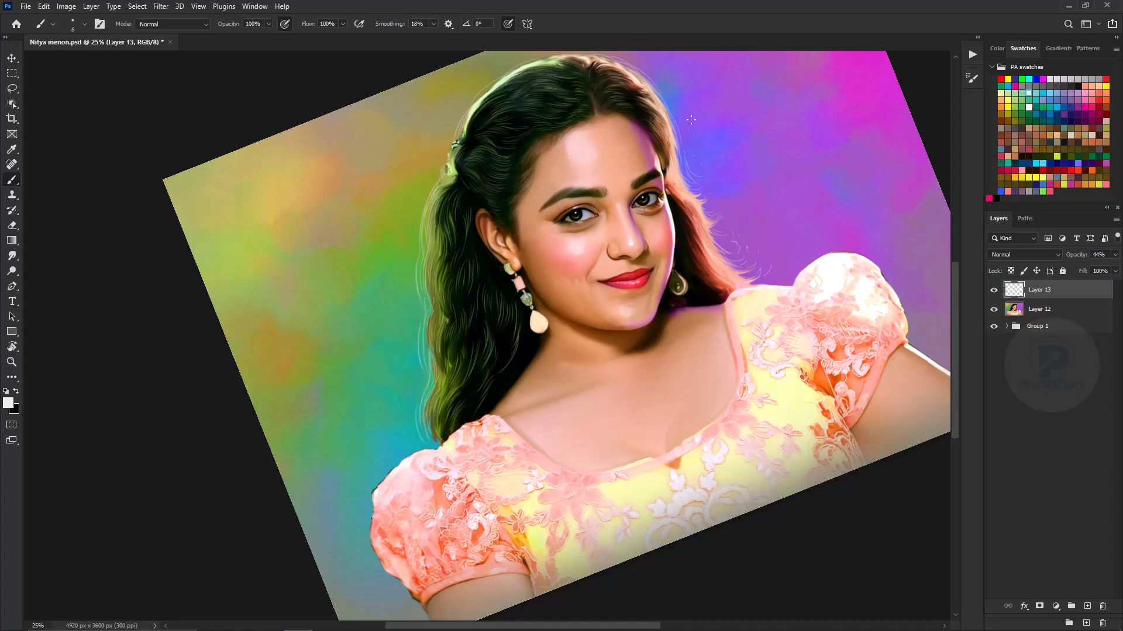
{"action": "scroll", "coordinate": [691, 120], "scroll_direction": "up", "scroll_amount": 3}
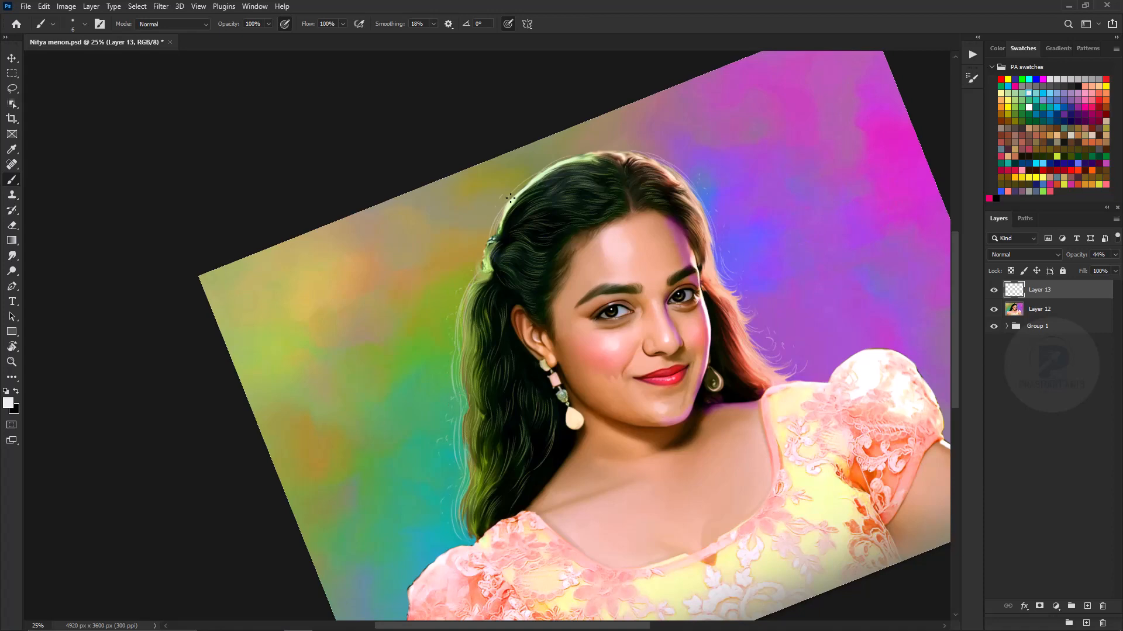
Raise the opacity of Layer 13 to 60%.
{"action": "key", "text": "ctrl+minus"}
{"action": "key", "text": "ctrl+minus"}
{"action": "key", "text": "ctrl+plus"}
{"action": "key", "text": "ctrl+plus"}
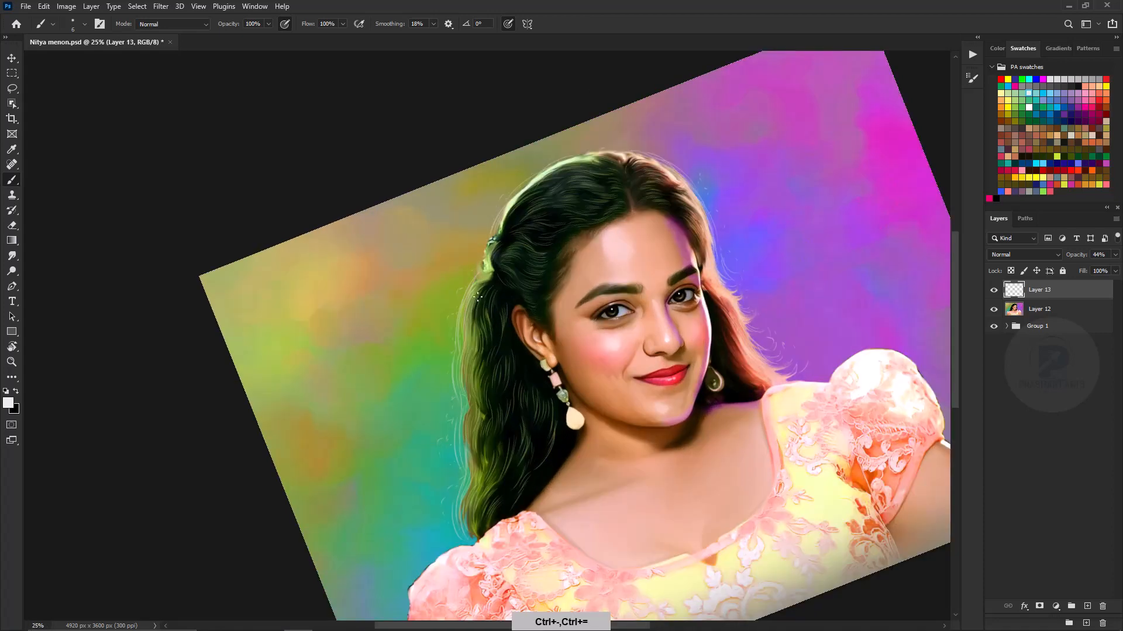
{"action": "left_click_drag", "start_coordinate": [1067, 260], "coordinate": [1073, 261]}
{"action": "type", "text": "70"}
{"action": "key", "text": "Return"}
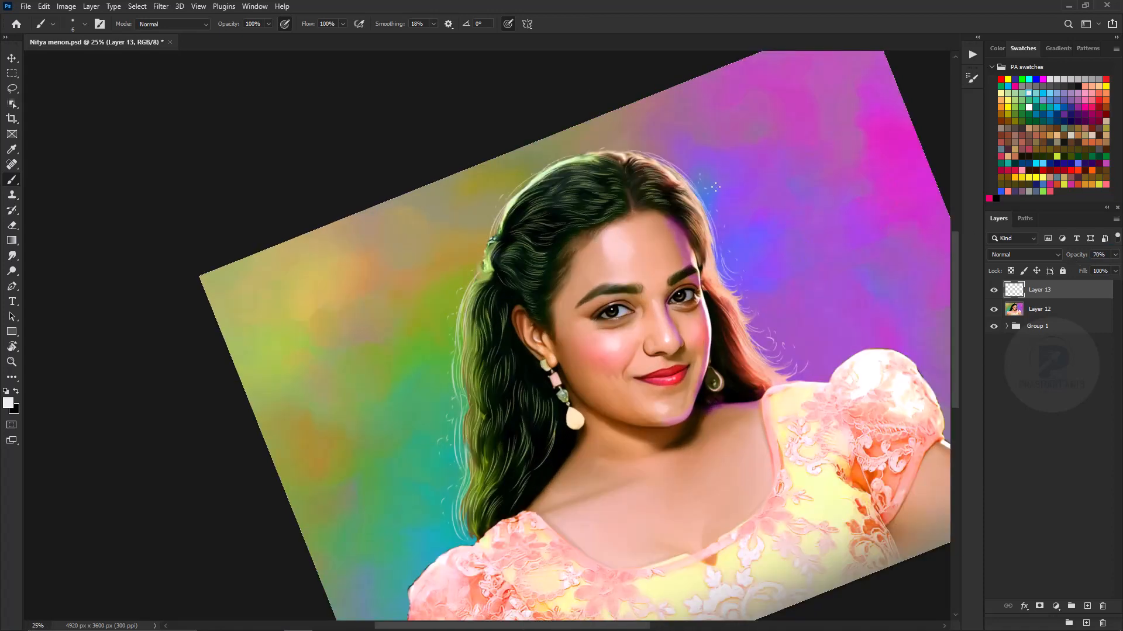
{"action": "key", "text": "ctrl+minus"}
{"action": "left_click", "coordinate": [1079, 258]}
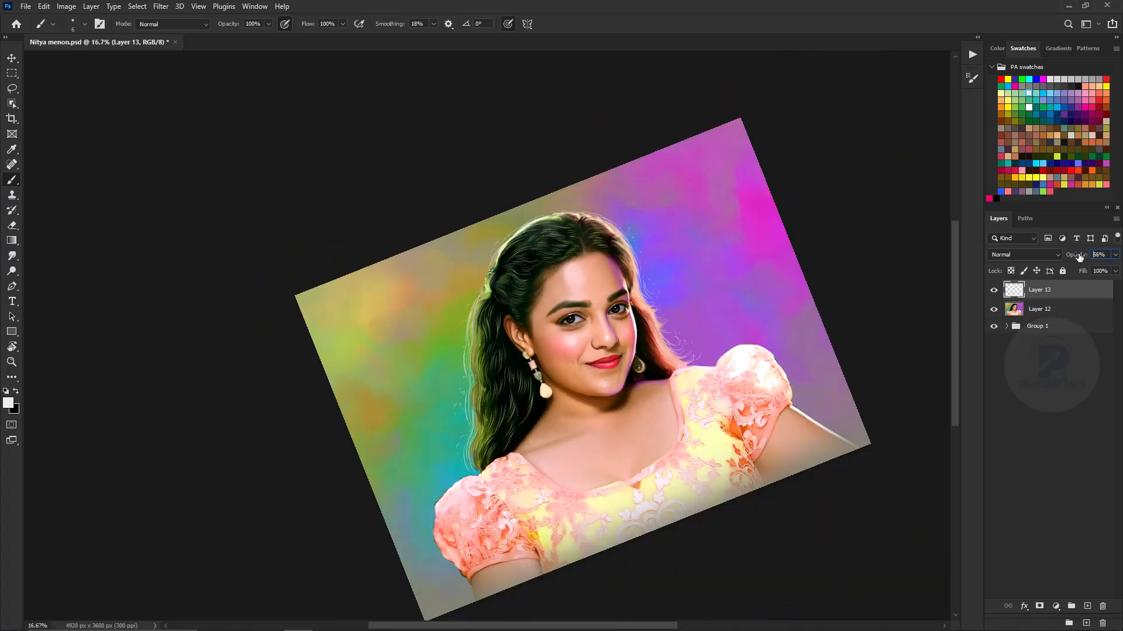
{"action": "left_click_drag", "start_coordinate": [1080, 257], "coordinate": [1081, 257]}
Paint loose curling flyaway strands on Layer 13 outside both sides of the lower hair, undoing unwanted strokes.
{"action": "mouse_move", "coordinate": [655, 305]}
{"action": "left_mouse_down"}
{"action": "mouse_move", "coordinate": [695, 332]}
{"action": "mouse_move", "coordinate": [671, 338]}
{"action": "mouse_move", "coordinate": [700, 358]}
{"action": "left_mouse_up"}
{"action": "key", "text": "ctrl+alt+z"}
{"action": "left_click_drag", "start_coordinate": [635, 246], "coordinate": [649, 282]}
{"action": "key", "text": "ctrl+z"}
{"action": "key", "text": "ctrl+z"}
{"action": "key", "text": "ctrl+minus"}
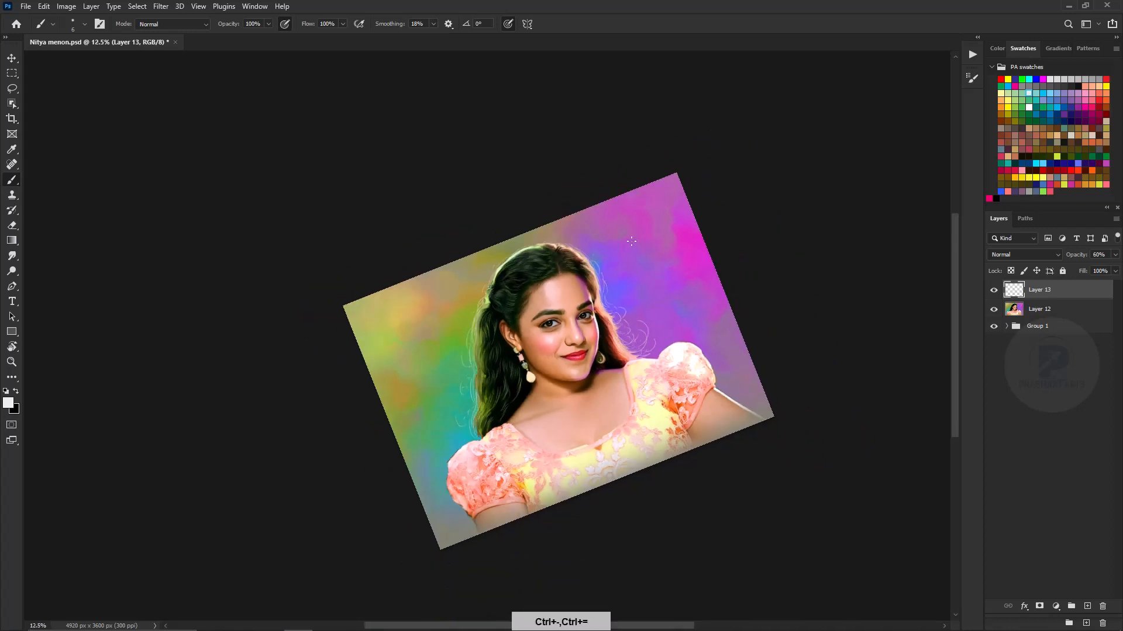
{"action": "key", "text": "Escape"}
{"action": "key", "text": "ctrl+0"}
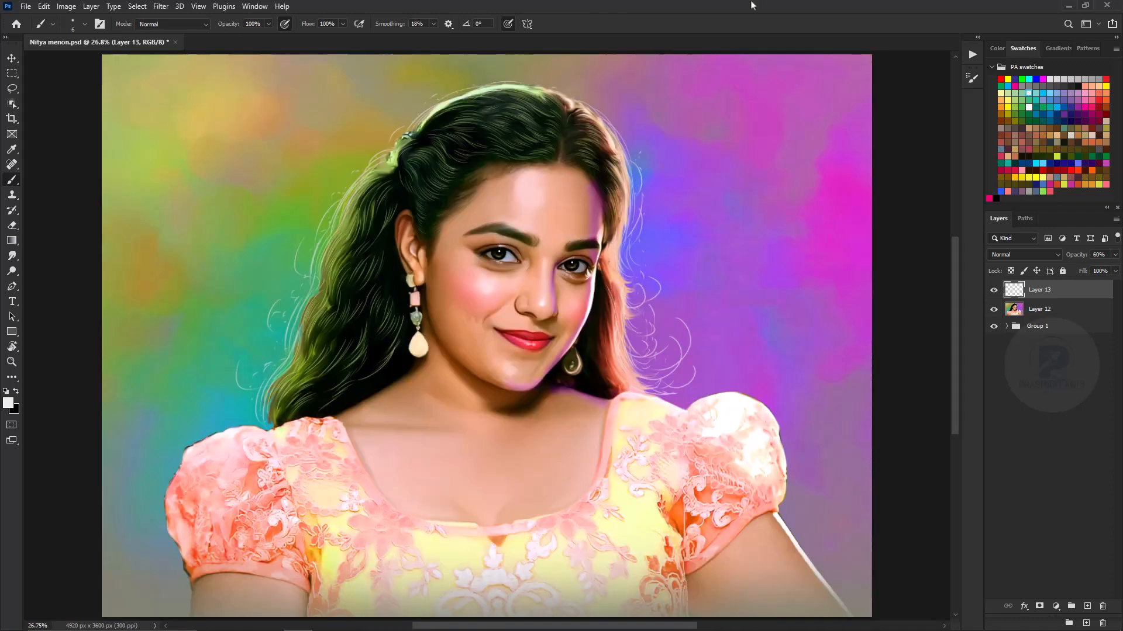
{"action": "key", "text": "ctrl+minus"}
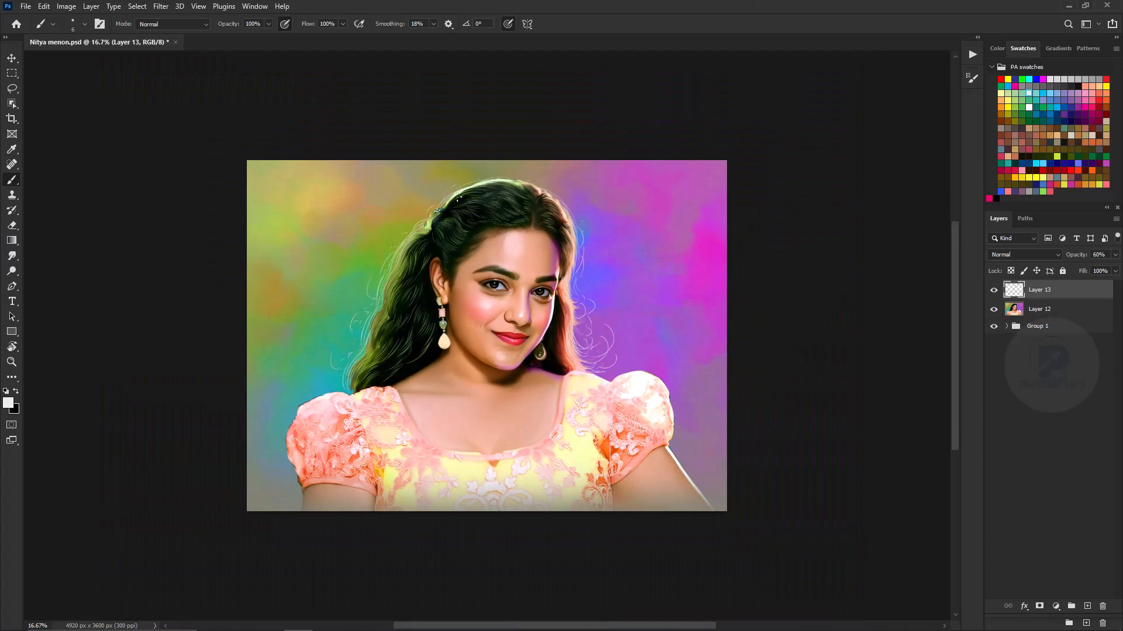
Add a new layer and paint the image-left neckline edge with a 20 px brush in peach sampled from the dress, undoing unwanted strokes.
{"action": "key", "text": "ctrl+minus"}
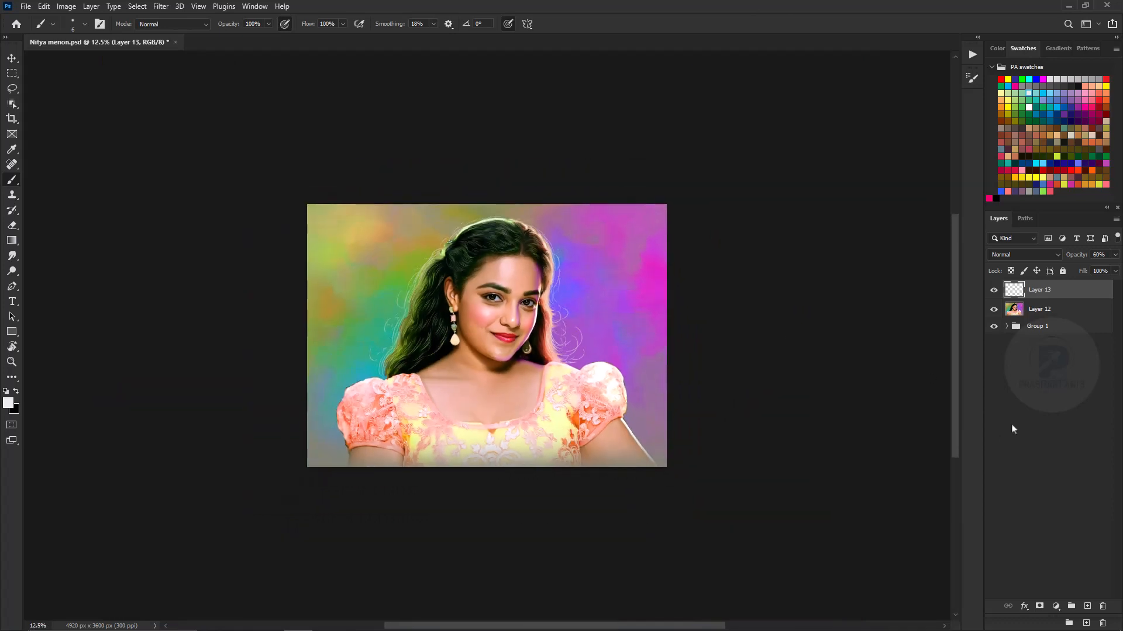
{"action": "left_click", "coordinate": [1087, 606]}
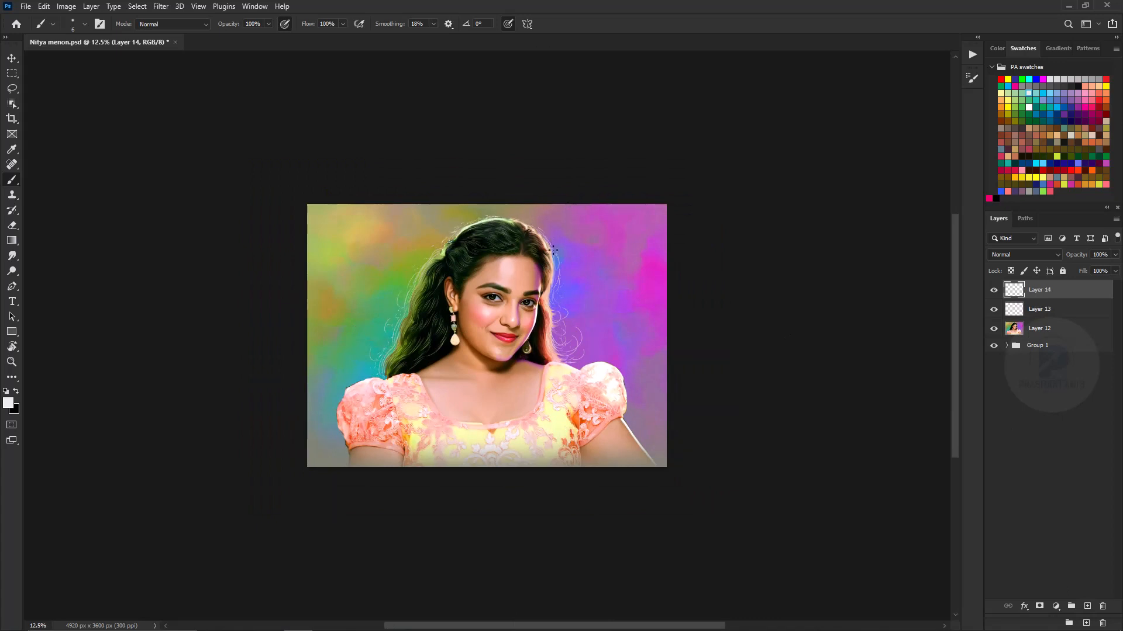
{"action": "key", "text": "ctrl+plus"}
{"action": "left_click_drag", "start_coordinate": [602, 332], "coordinate": [583, 223]}
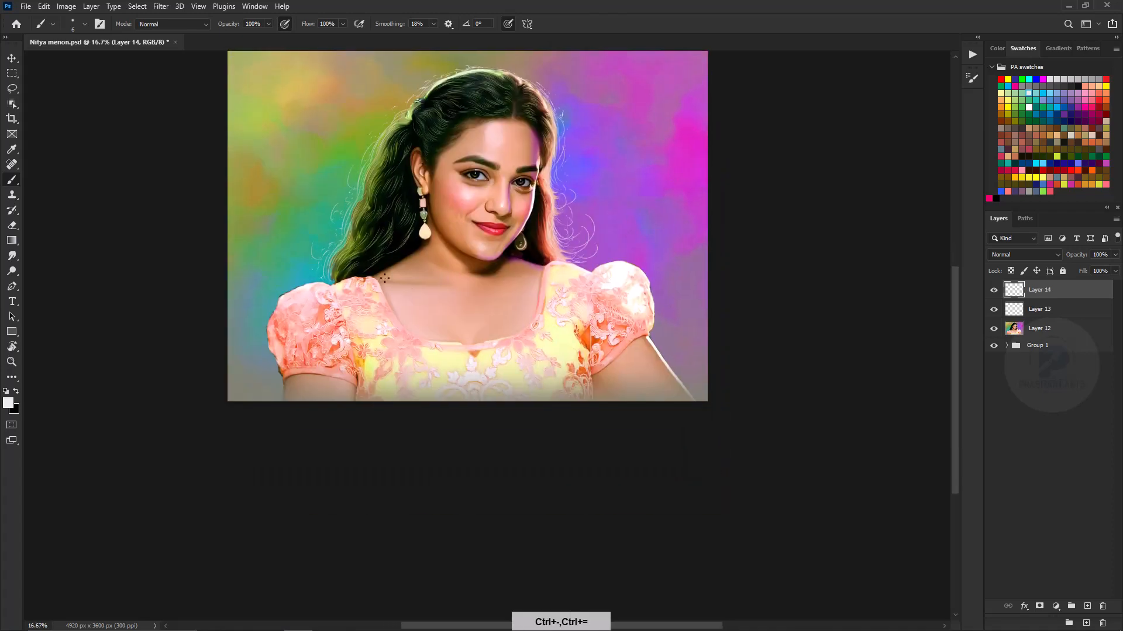
{"action": "key", "text": "ctrl+plus"}
{"action": "key", "text": "ctrl+plus"}
{"action": "key", "text": "bracketright"}
{"action": "key", "text": "bracketright"}
{"action": "key", "text": "bracketright"}
{"action": "key", "text": "bracketright"}
{"action": "key", "text": "bracketright"}
{"action": "left_click", "coordinate": [584, 240], "text": "alt"}
{"action": "key", "text": "ctrl+alt+z"}
{"action": "mouse_move", "coordinate": [269, 227]}
{"action": "left_mouse_down"}
{"action": "mouse_move", "coordinate": [325, 326]}
{"action": "mouse_move", "coordinate": [376, 351]}
{"action": "left_mouse_up"}
{"action": "key", "text": "ctrl+alt+z"}
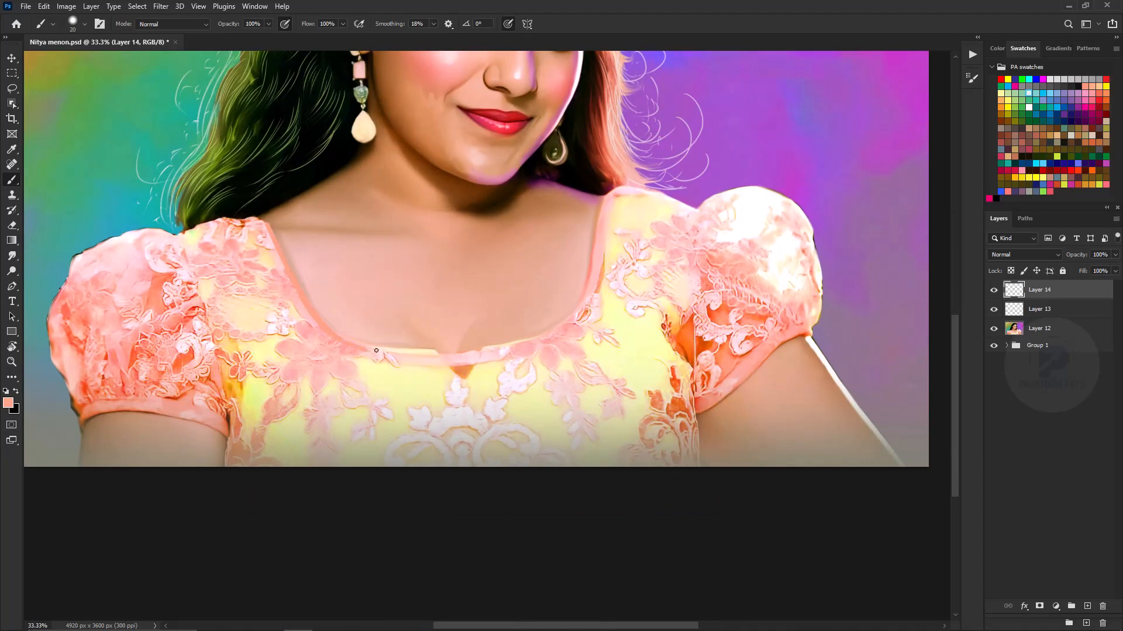
Paint a peach trim line along the image-right side and lower curve of the inner neckline on Layer 14.
{"action": "mouse_move", "coordinate": [605, 197]}
{"action": "left_mouse_down"}
{"action": "mouse_move", "coordinate": [590, 294]}
{"action": "mouse_move", "coordinate": [569, 321]}
{"action": "left_mouse_up"}
{"action": "key", "text": "ctrl+minus"}
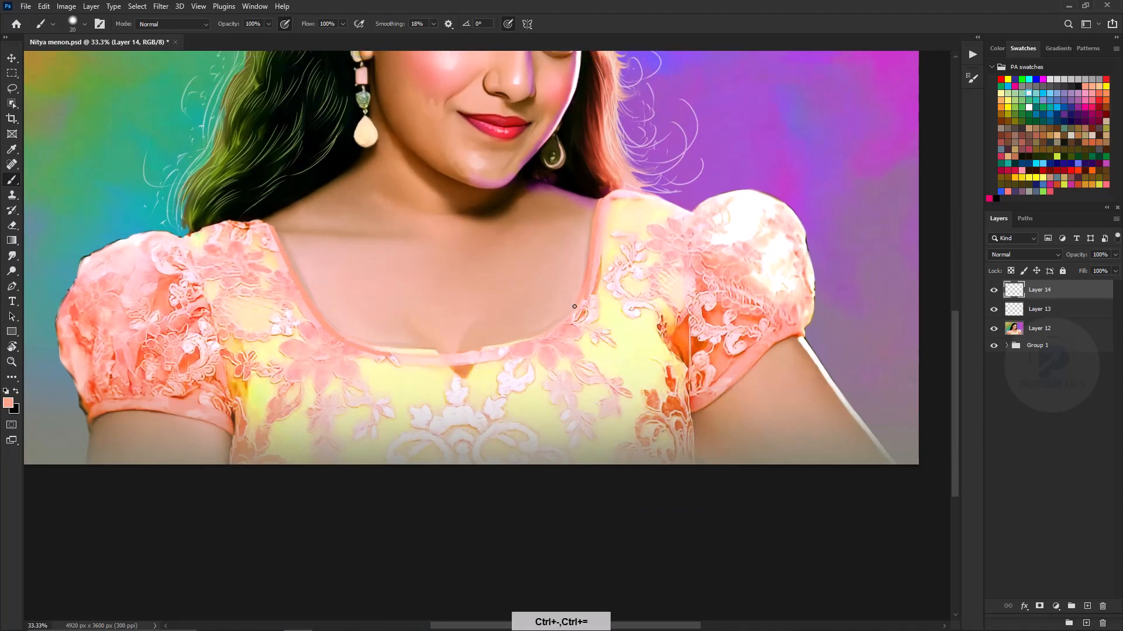
{"action": "key", "text": "ctrl+equal"}
{"action": "left_click_drag", "start_coordinate": [591, 283], "coordinate": [573, 321]}
{"action": "left_click_drag", "start_coordinate": [385, 355], "coordinate": [561, 329]}
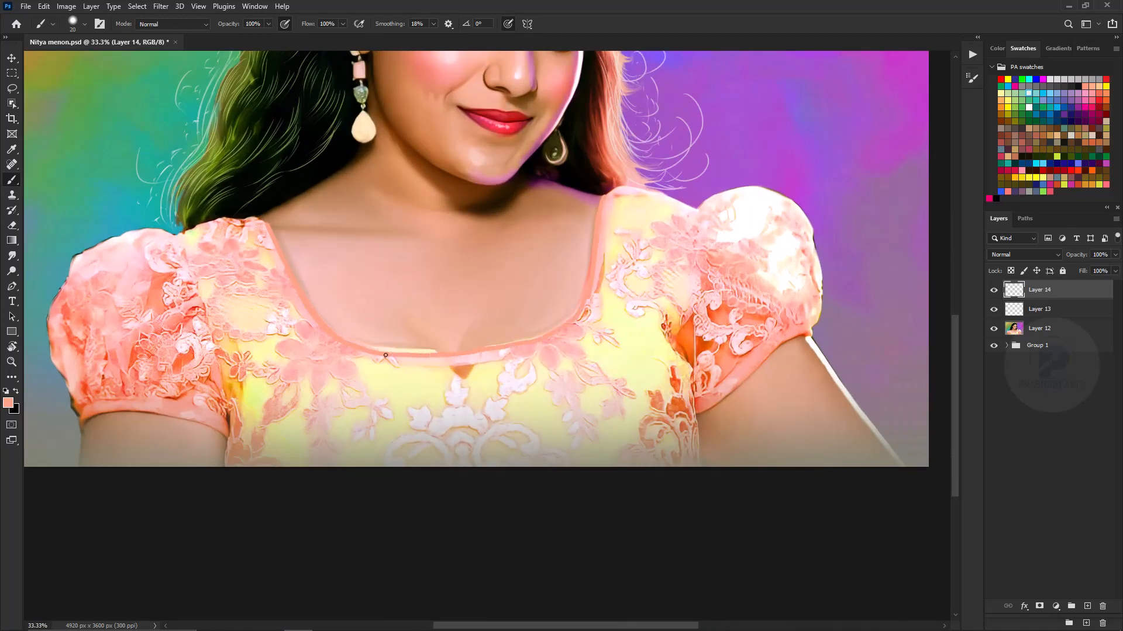
Paint a second peach line parallel to the inner neckline trim along both sides and the lower curve.
{"action": "mouse_move", "coordinate": [614, 198]}
{"action": "left_mouse_down"}
{"action": "mouse_move", "coordinate": [591, 314]}
{"action": "mouse_move", "coordinate": [465, 365]}
{"action": "left_mouse_up"}
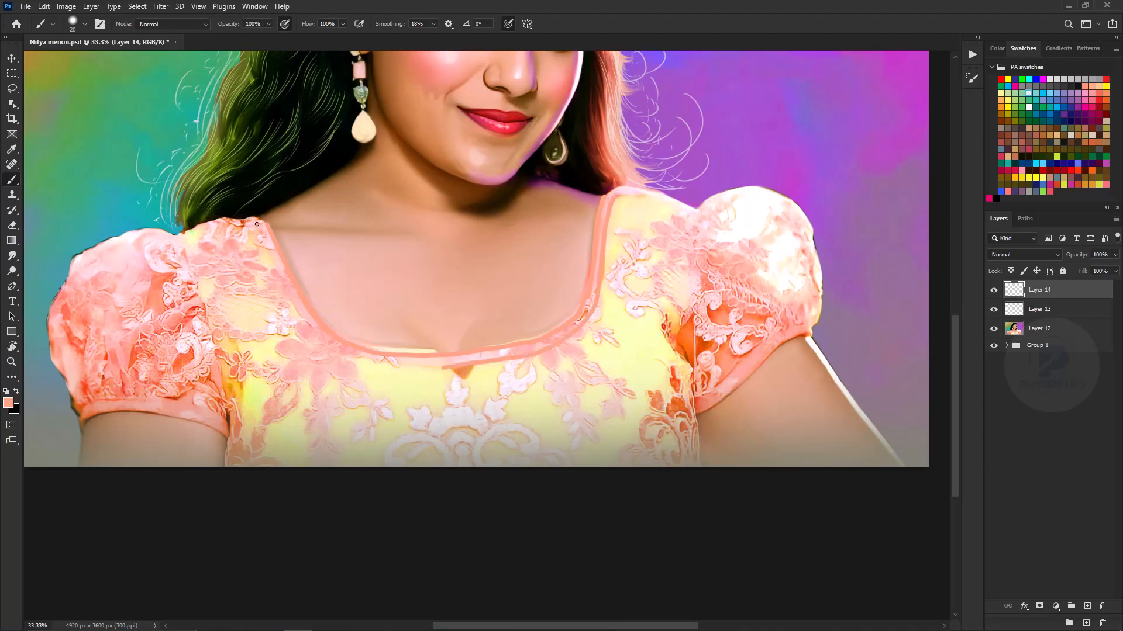
{"action": "mouse_move", "coordinate": [257, 224]}
{"action": "left_mouse_down"}
{"action": "mouse_move", "coordinate": [298, 313]}
{"action": "mouse_move", "coordinate": [389, 358]}
{"action": "mouse_move", "coordinate": [447, 364]}
{"action": "left_mouse_up"}
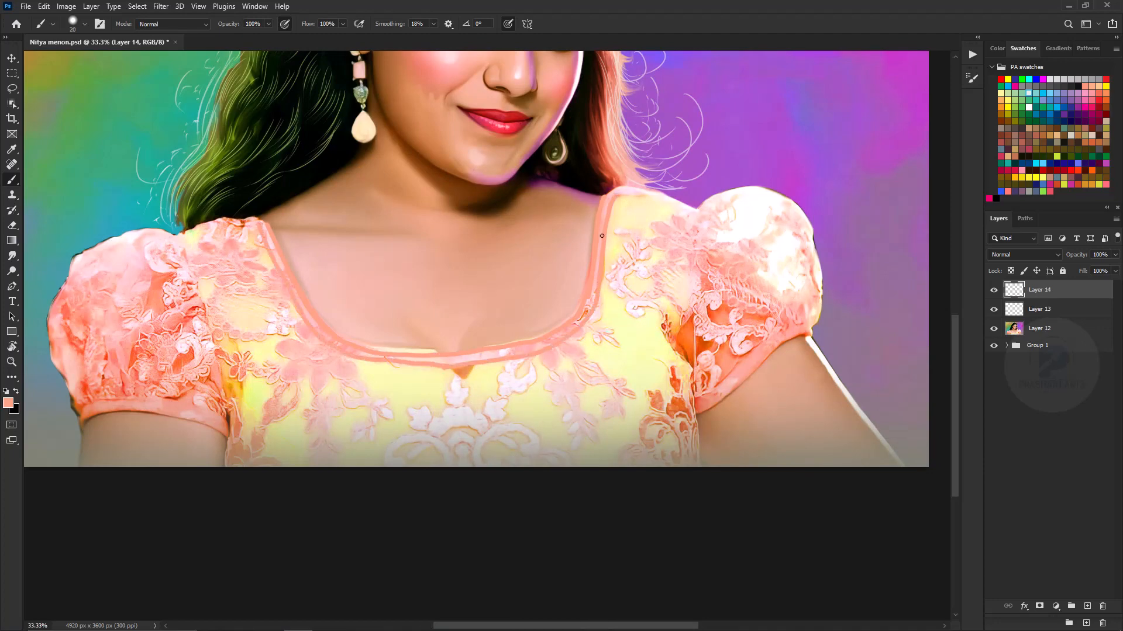
{"action": "key", "text": "ctrl+minus"}
{"action": "key", "text": "ctrl+minus"}
{"action": "key", "text": "ctrl+minus"}
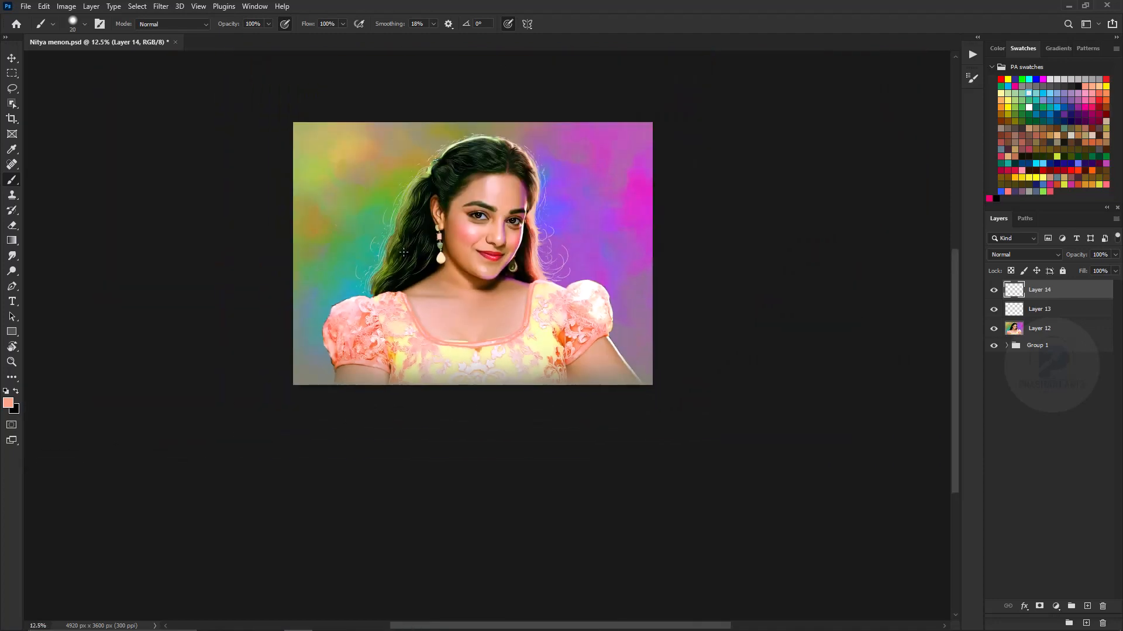
{"action": "key", "text": "ctrl+plus"}
{"action": "key", "text": "ctrl+plus"}
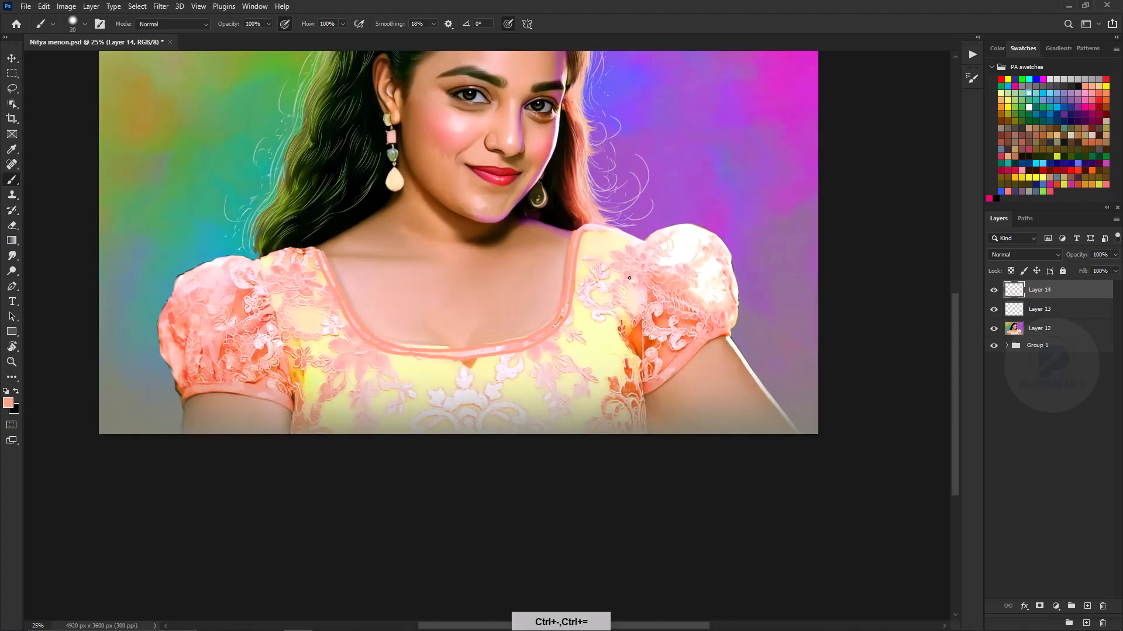
{"action": "key", "text": "ctrl+minus"}
{"action": "key", "text": "ctrl+minus"}
{"action": "key", "text": "ctrl+0"}
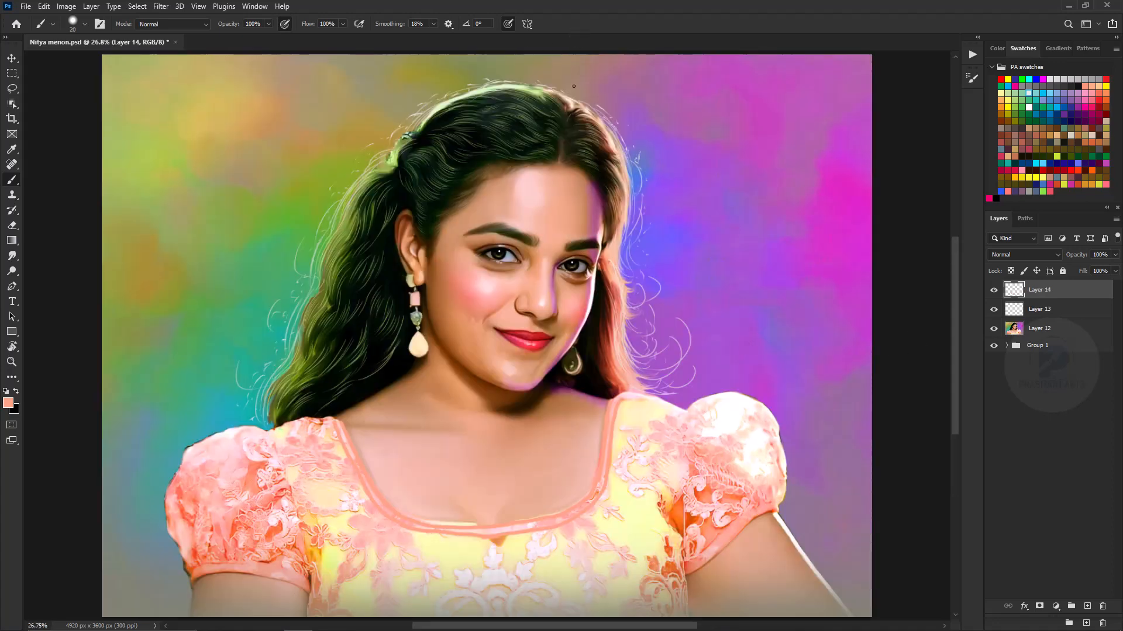
Set the paint colour to near-white and reduce the brush to 4 px.
{"action": "key", "text": "bracketleft"}
{"action": "key", "text": "bracketleft"}
{"action": "key", "text": "bracketleft"}
{"action": "key", "text": "bracketleft"}
{"action": "key", "text": "bracketleft"}
{"action": "key", "text": "bracketleft"}
{"action": "key", "text": "ctrl+alt+z"}
{"action": "left_click", "coordinate": [1029, 93]}
{"action": "key", "text": "bracketleft"}
{"action": "key", "text": "bracketleft"}
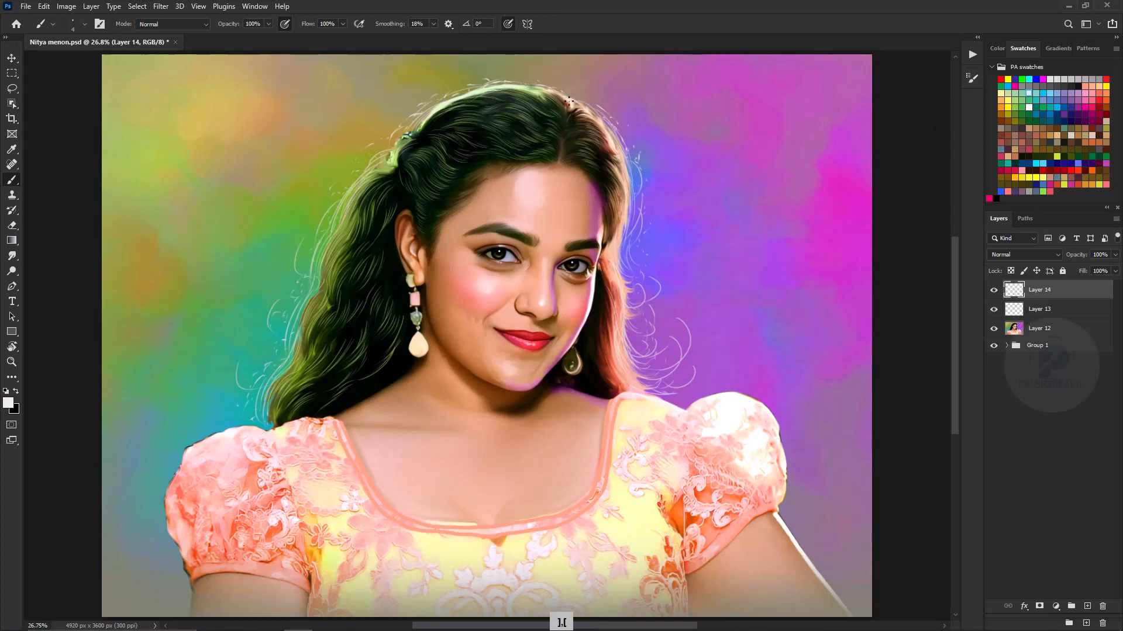
Group Layers 12 to 14 and stamp all visible layers into a new merged layer on top.
{"action": "key", "text": "ctrl+minus"}
{"action": "key", "text": "ctrl+minus"}
{"action": "key", "text": "ctrl+minus"}
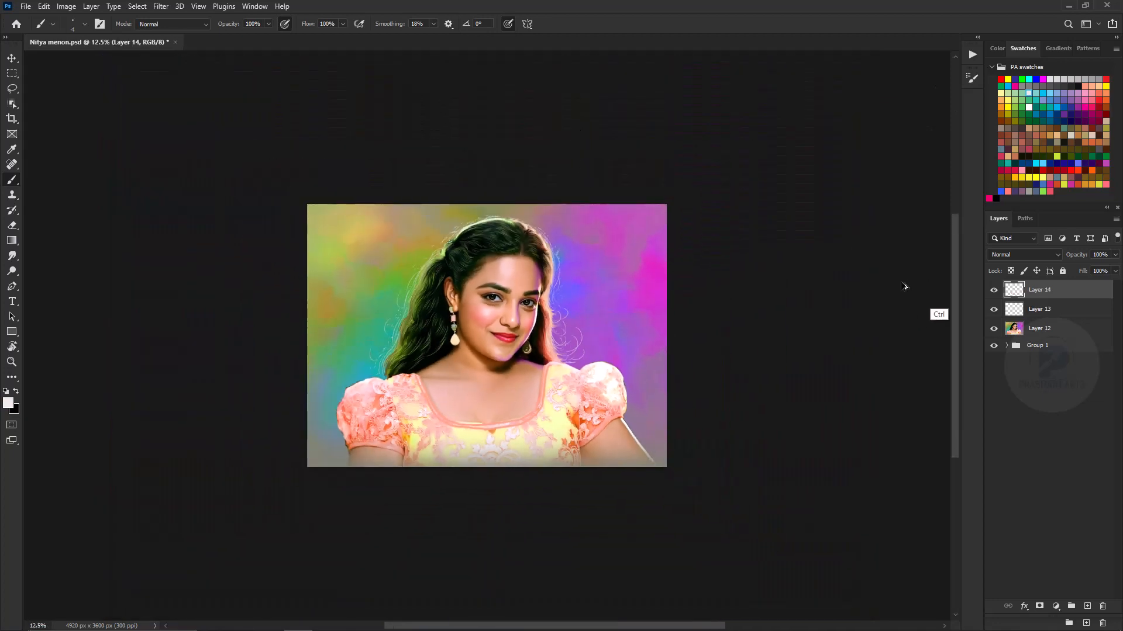
{"action": "left_click", "coordinate": [1029, 328], "text": "shift"}
{"action": "key", "text": "ctrl+g"}
{"action": "key", "text": "ctrl+alt+shift+e"}
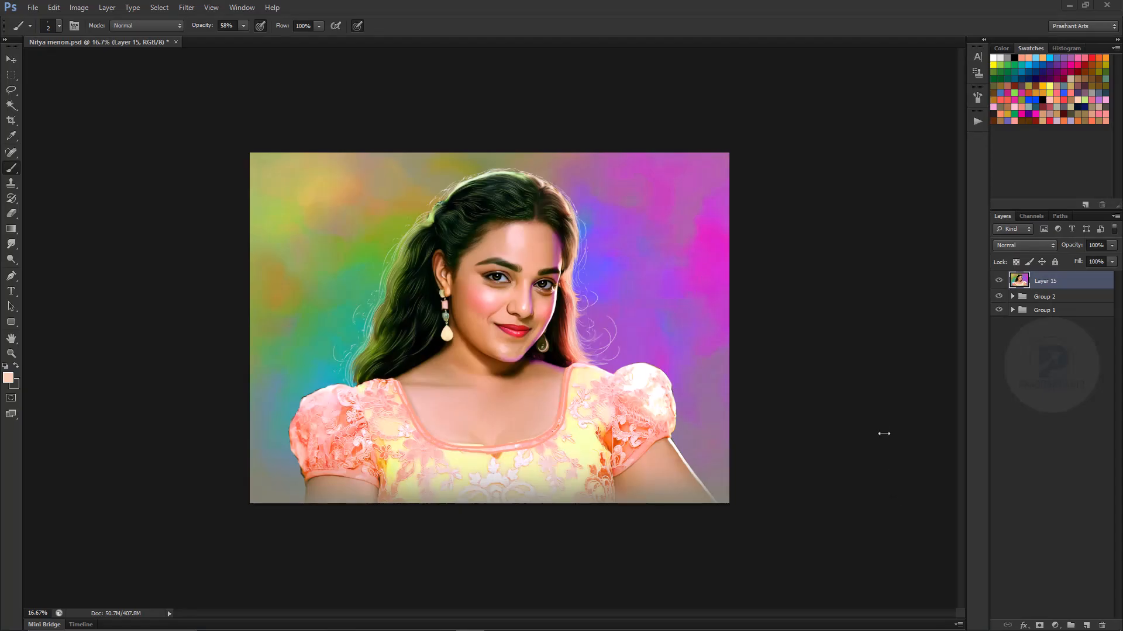
Place a duplicate of Layer 12 from Group 2 above all other layers at 31% opacity.
{"action": "left_click", "coordinate": [12, 59]}
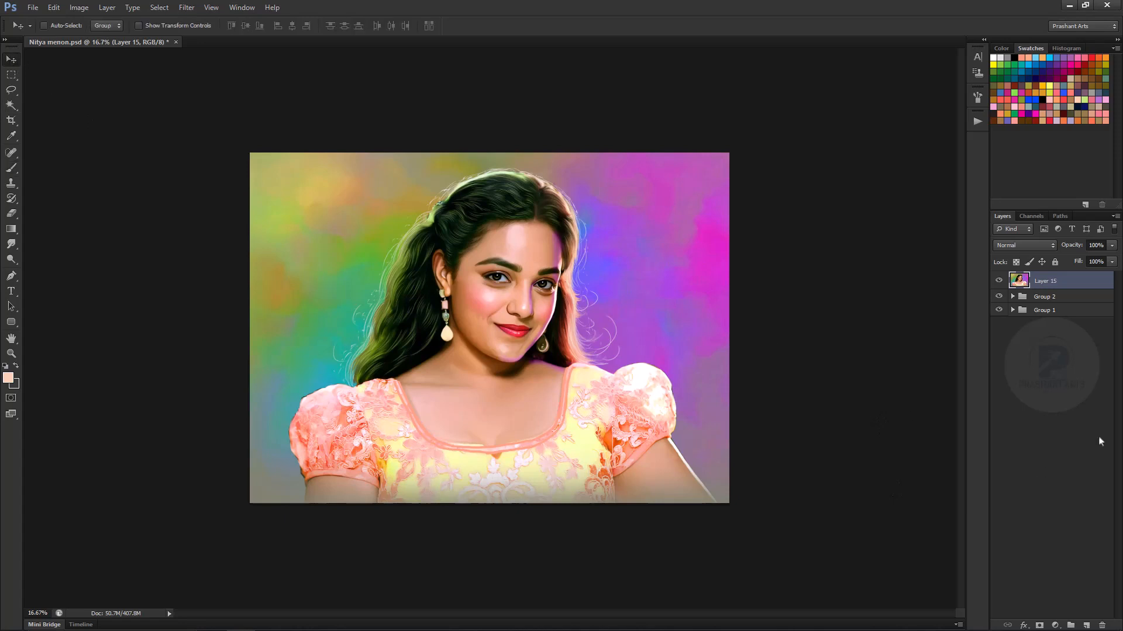
{"action": "left_click", "coordinate": [1012, 297]}
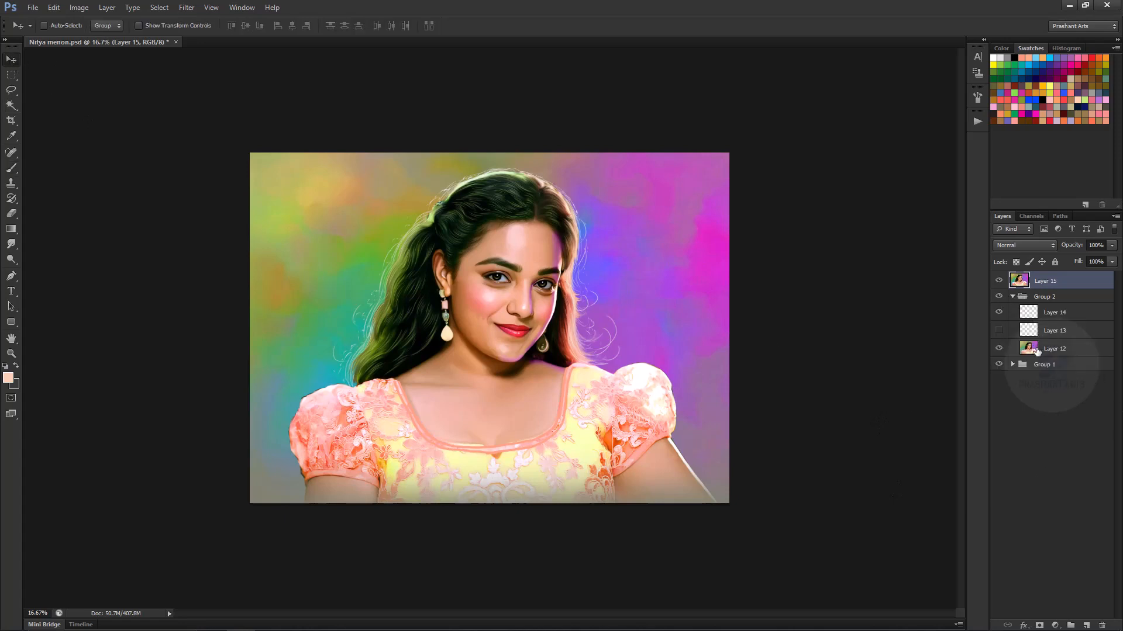
{"action": "left_click", "coordinate": [1030, 353]}
{"action": "key", "text": "ctrl+plus"}
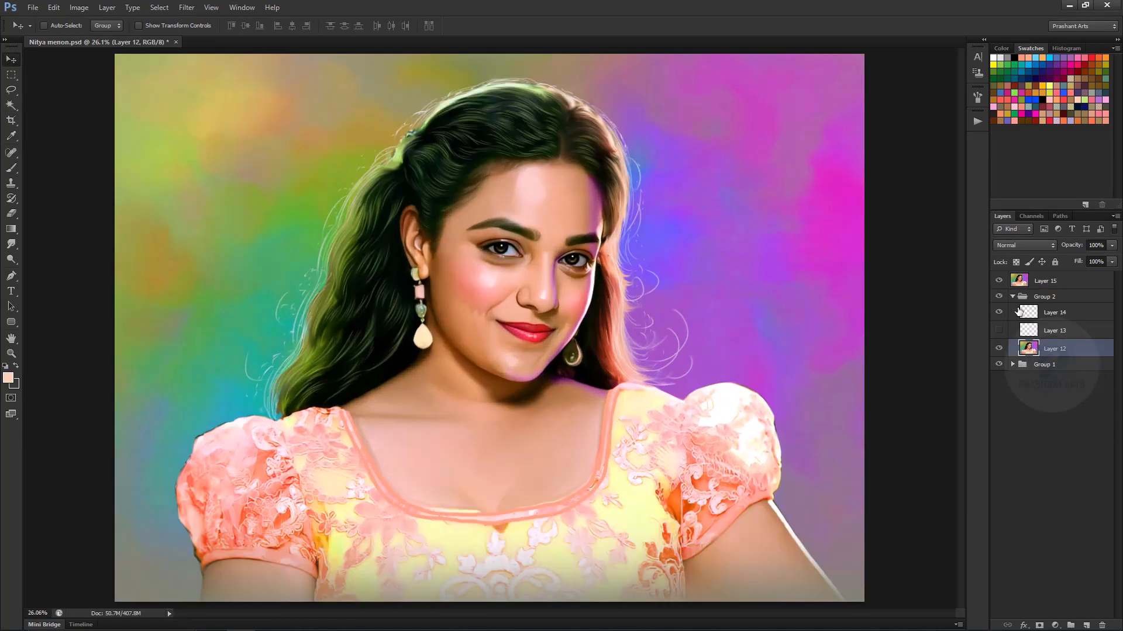
{"action": "key", "text": "ctrl+j"}
{"action": "key", "text": "ctrl+bracketright"}
{"action": "key", "text": "ctrl+bracketright"}
{"action": "key", "text": "ctrl+bracketright"}
{"action": "key", "text": "ctrl+bracketright"}
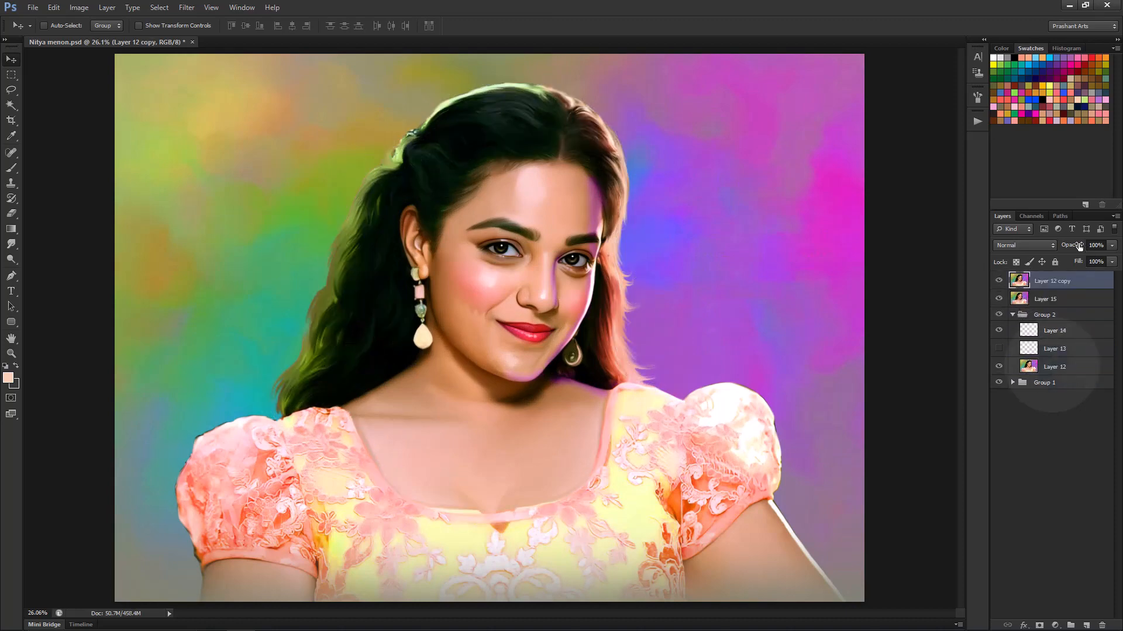
{"action": "left_click_drag", "start_coordinate": [1079, 246], "coordinate": [1039, 246]}
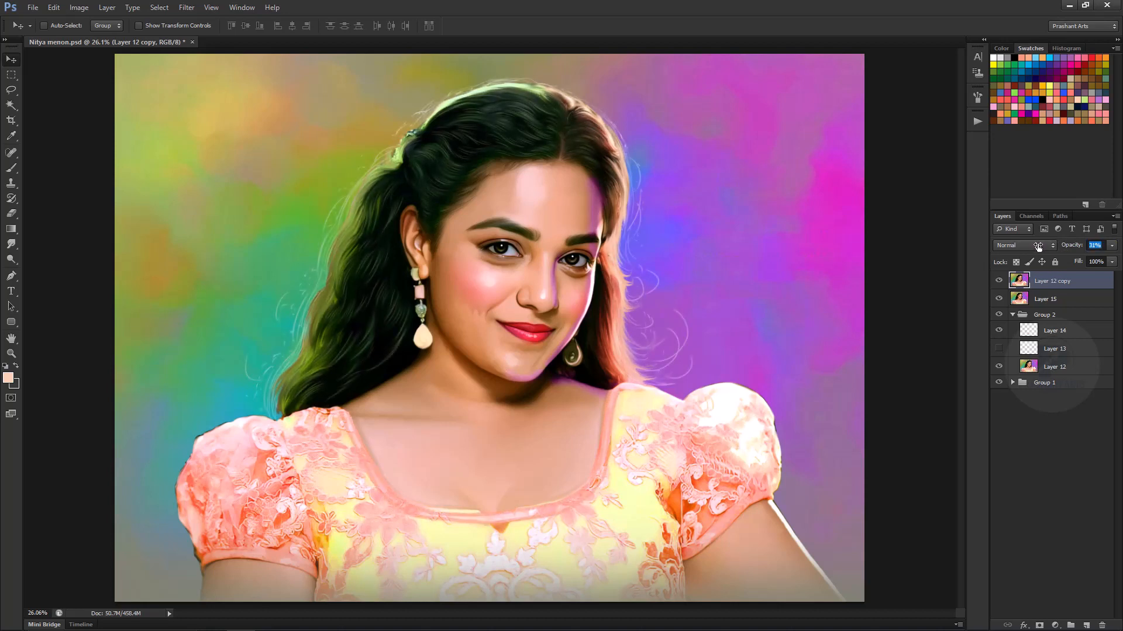
{"action": "left_click", "coordinate": [1012, 316]}
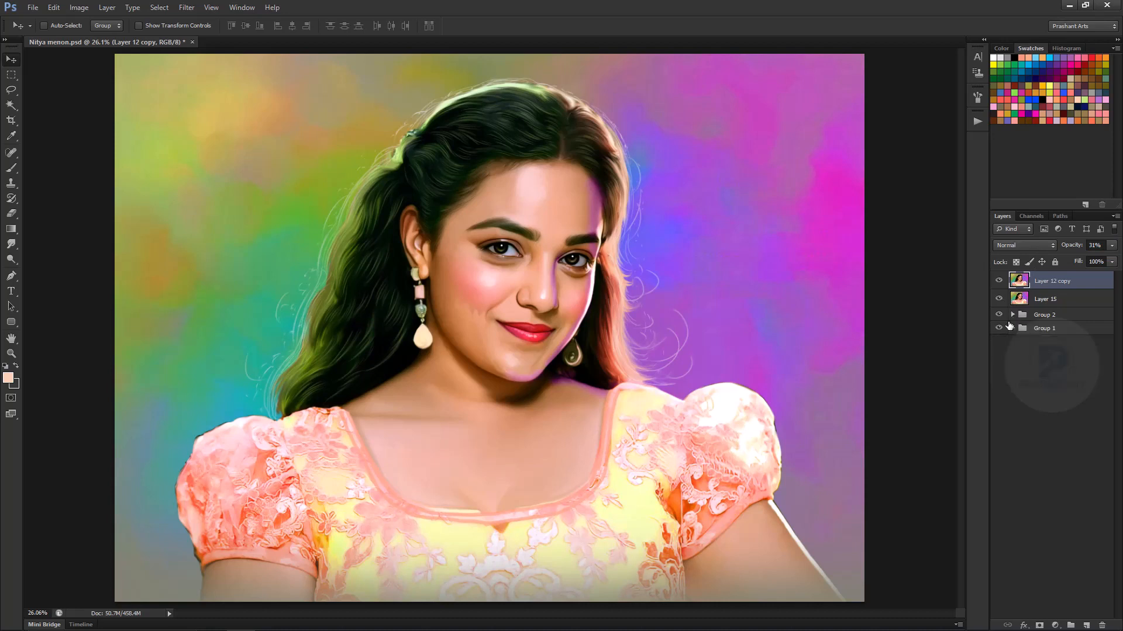
Erase Layer 12 copy with a 200 px eraser over the flyaway hairs around the crown and outer hair edges.
{"action": "left_click", "coordinate": [12, 214]}
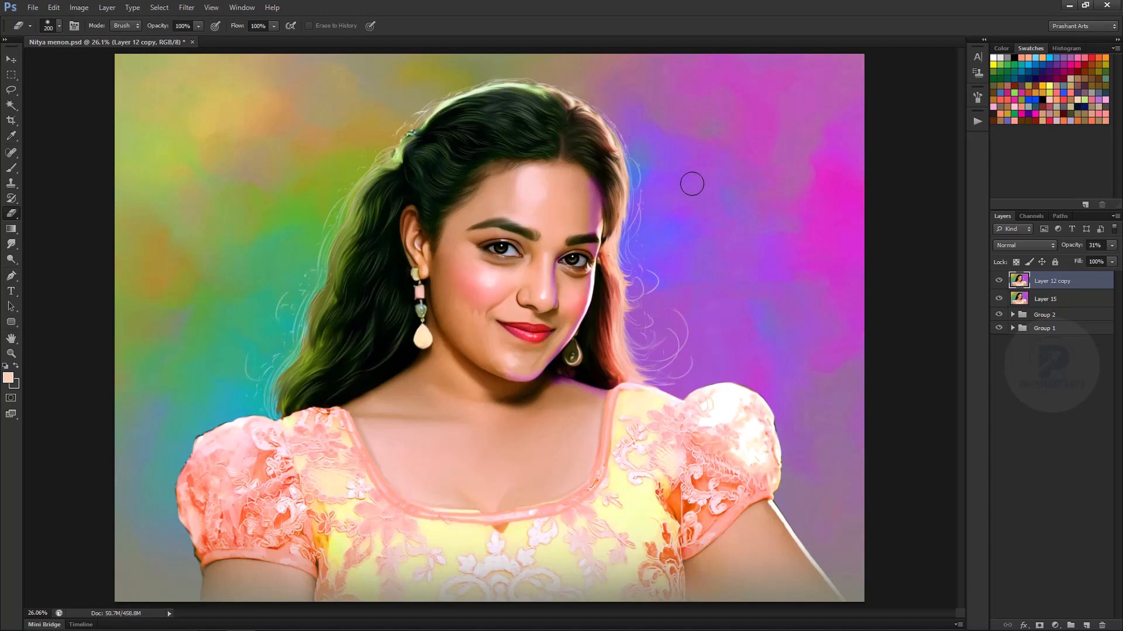
{"action": "mouse_move", "coordinate": [668, 377]}
{"action": "left_mouse_down"}
{"action": "mouse_move", "coordinate": [635, 319]}
{"action": "mouse_move", "coordinate": [684, 361]}
{"action": "left_mouse_up"}
{"action": "mouse_move", "coordinate": [623, 131]}
{"action": "left_mouse_down"}
{"action": "mouse_move", "coordinate": [562, 86]}
{"action": "mouse_move", "coordinate": [496, 74]}
{"action": "mouse_move", "coordinate": [391, 201]}
{"action": "mouse_move", "coordinate": [383, 192]}
{"action": "mouse_move", "coordinate": [487, 135]}
{"action": "mouse_move", "coordinate": [339, 200]}
{"action": "mouse_move", "coordinate": [305, 274]}
{"action": "mouse_move", "coordinate": [390, 133]}
{"action": "left_mouse_up"}
{"action": "key", "text": "ctrl+minus"}
{"action": "key", "text": "ctrl+minus"}
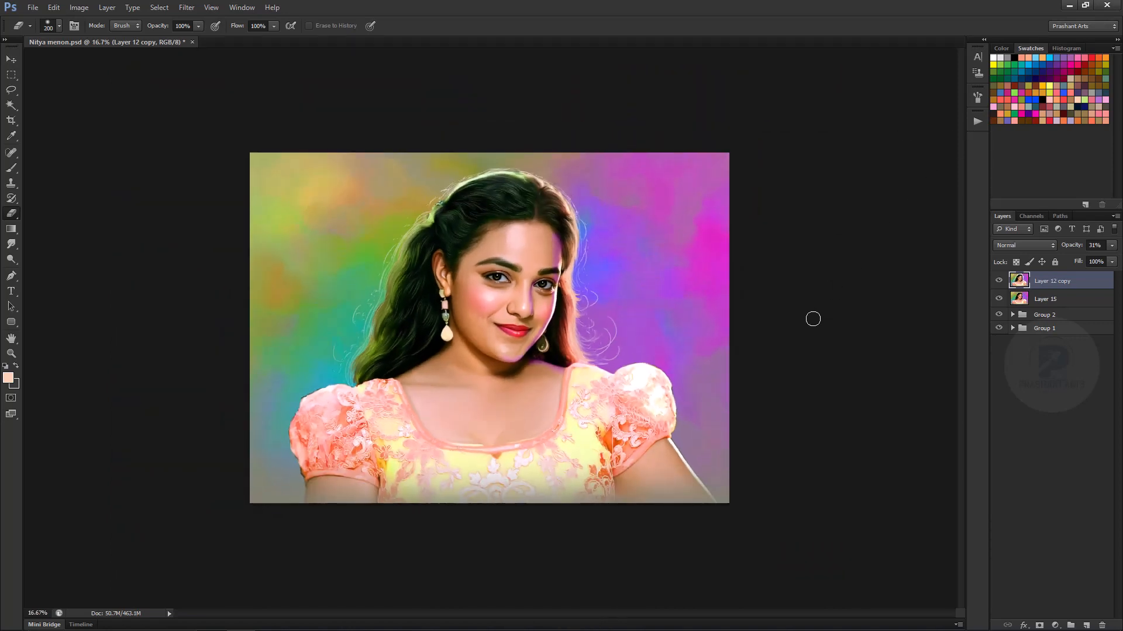
{"action": "left_click_drag", "start_coordinate": [631, 374], "coordinate": [619, 369]}
{"action": "key", "text": "ctrl+0"}
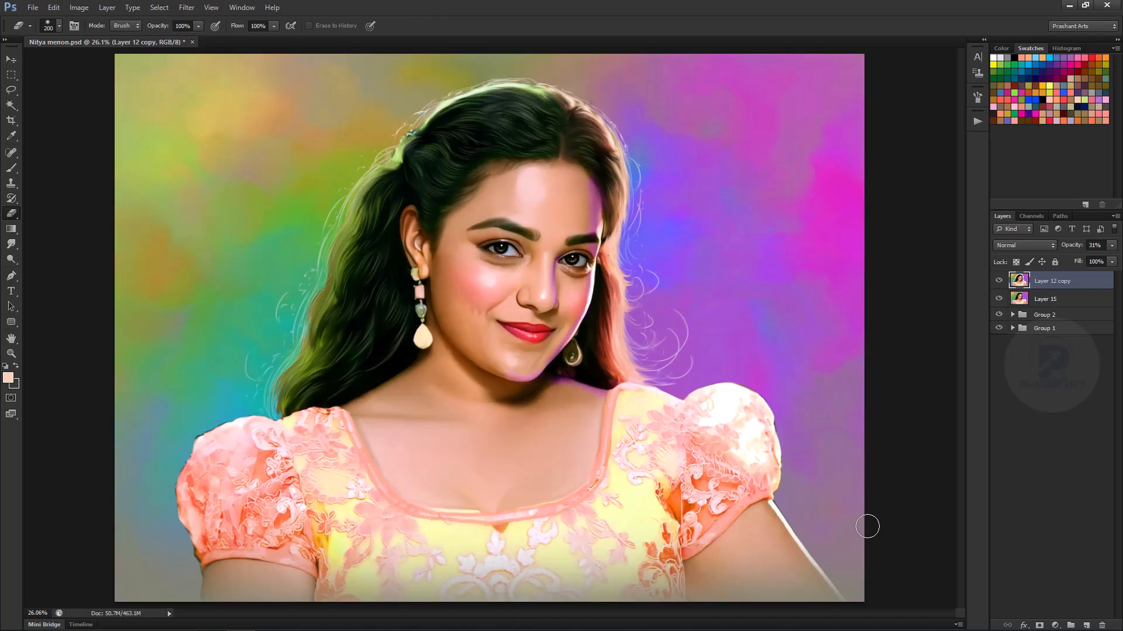
{"action": "key", "text": "ctrl+minus"}
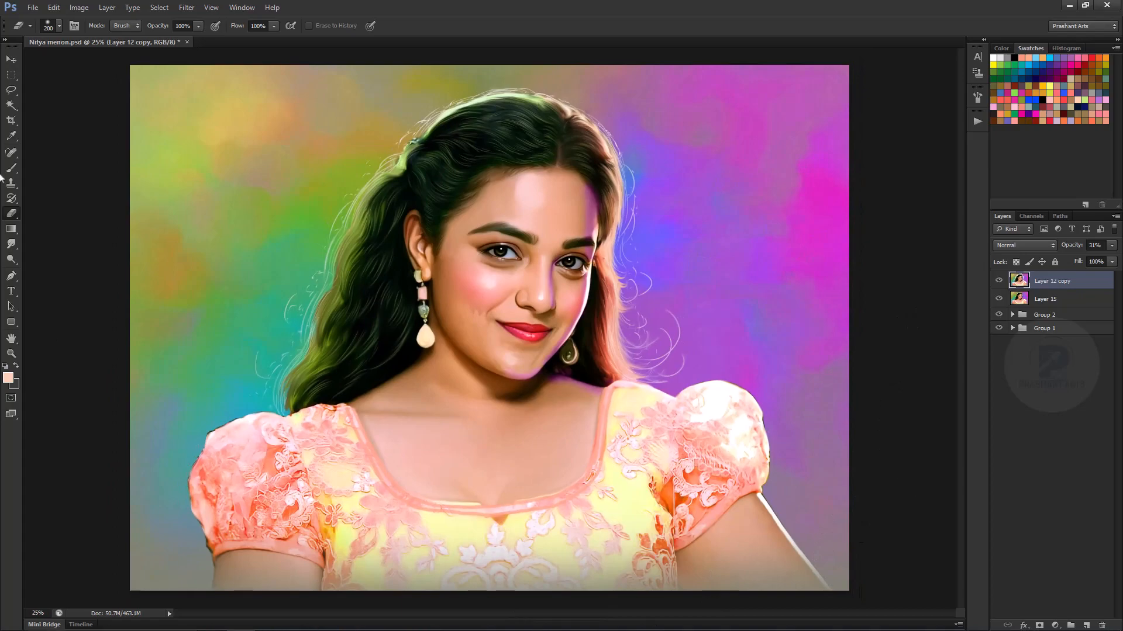